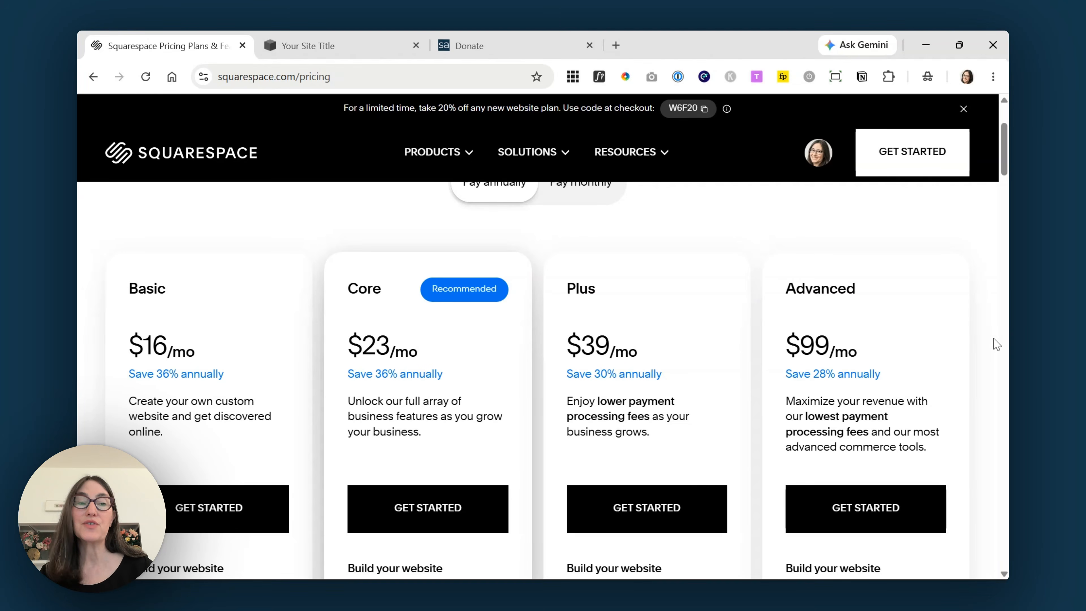
# - Scroll through the empty Home page in the site editor
pyautogui.scroll(-12, 997, 345)
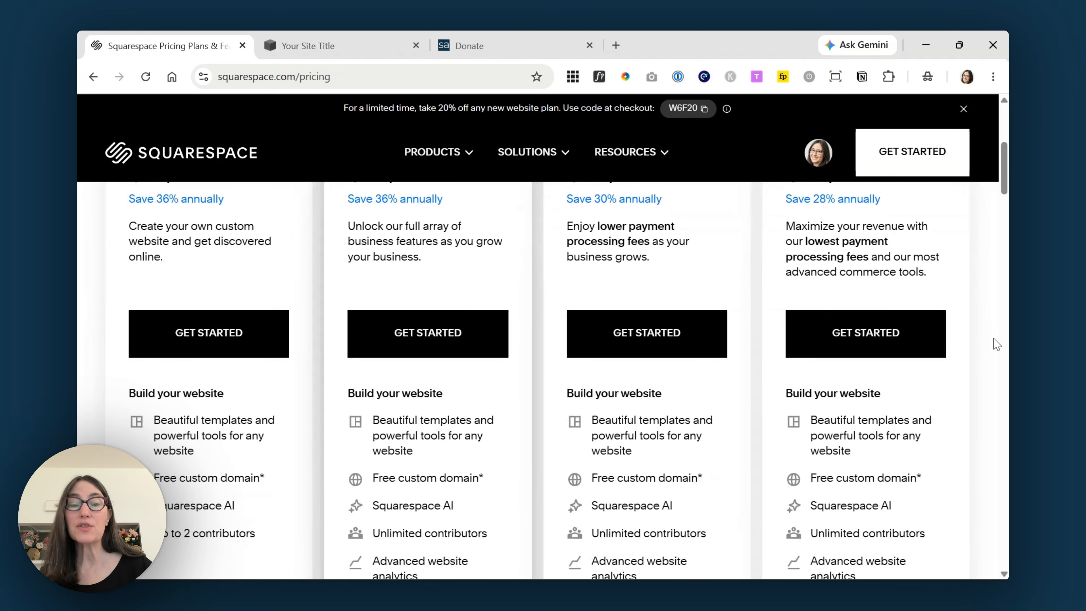
pyautogui.scroll(-2, 996, 345)
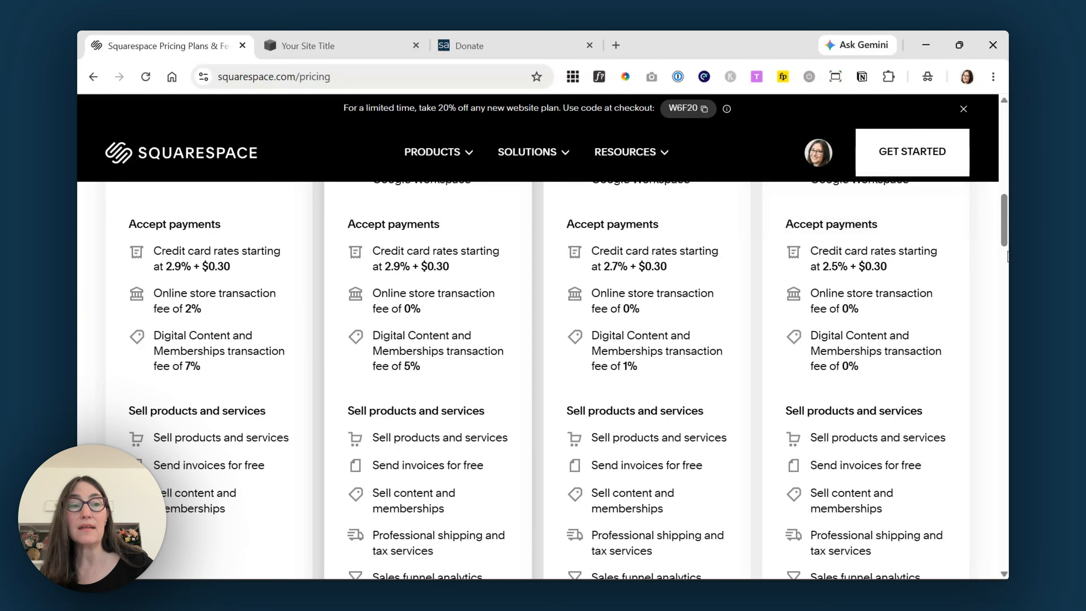
pyautogui.scroll(10, 103, 304)
pyautogui.scroll(-10, 1002, 333)
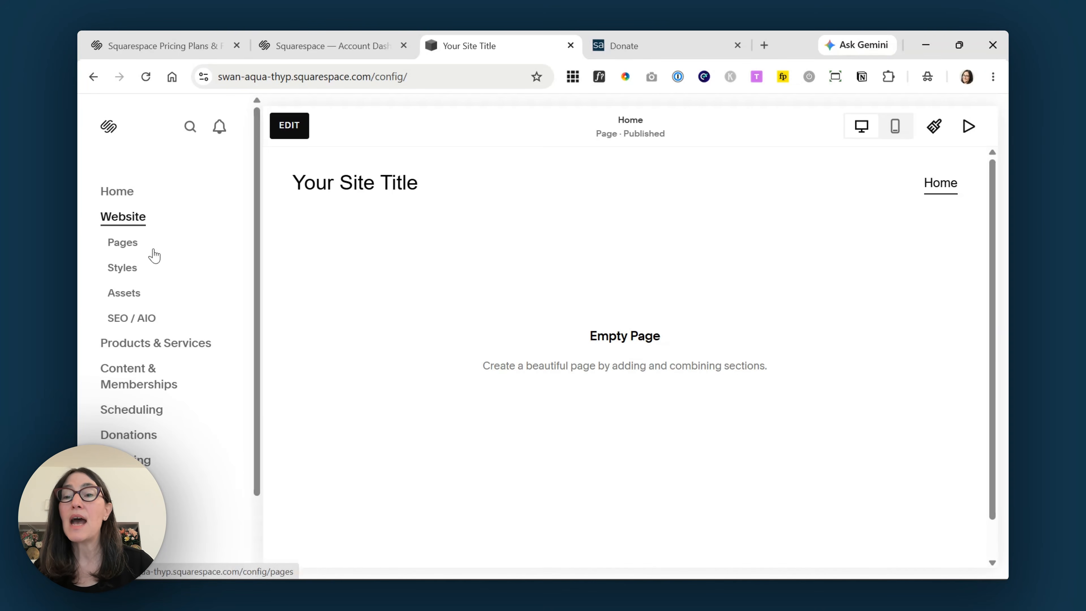
# - Start a new Not Linked page and bring up the Donations page templates
pyautogui.click(153, 248)
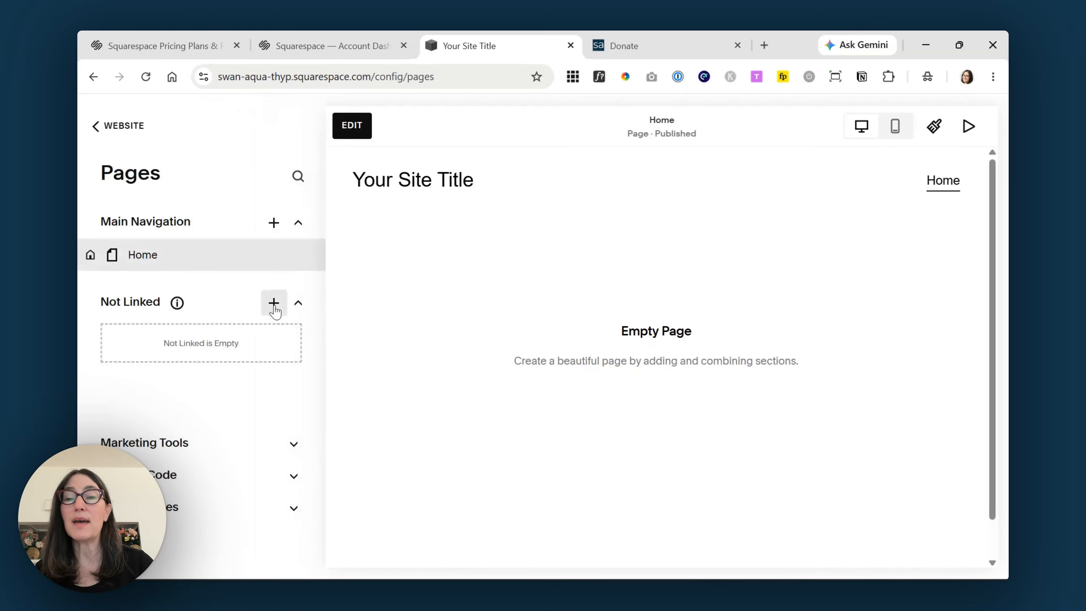
pyautogui.click(274, 305)
pyautogui.moveTo(408, 291); pyautogui.dragTo(410, 385)
pyautogui.click(236, 367)
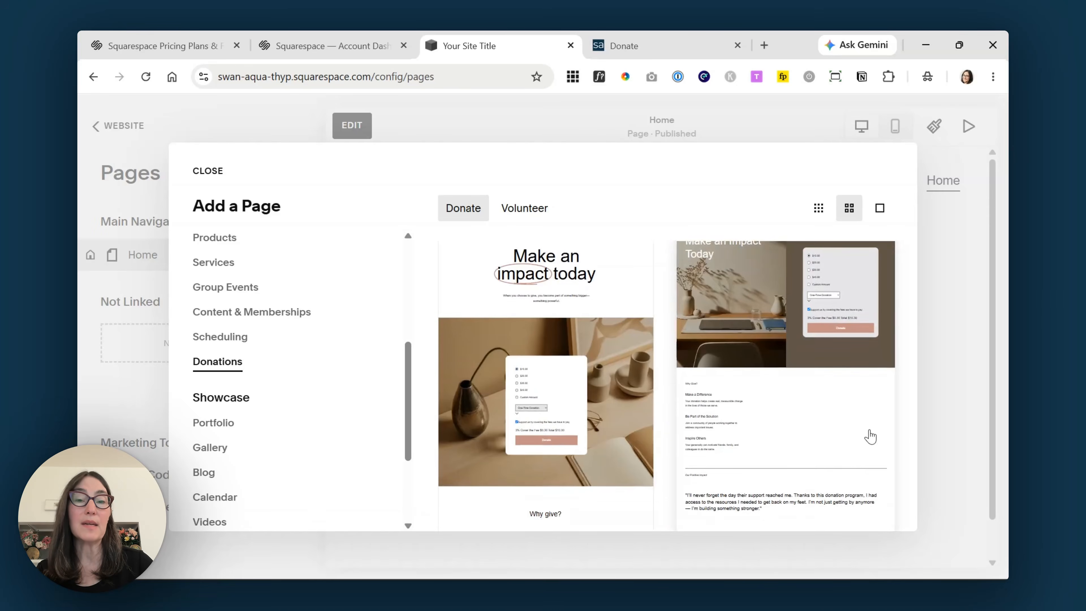
# - Create the Donate page from the 'Make an impact today' donation template
pyautogui.scroll(-5, 871, 437)
pyautogui.scroll(-9, 870, 436)
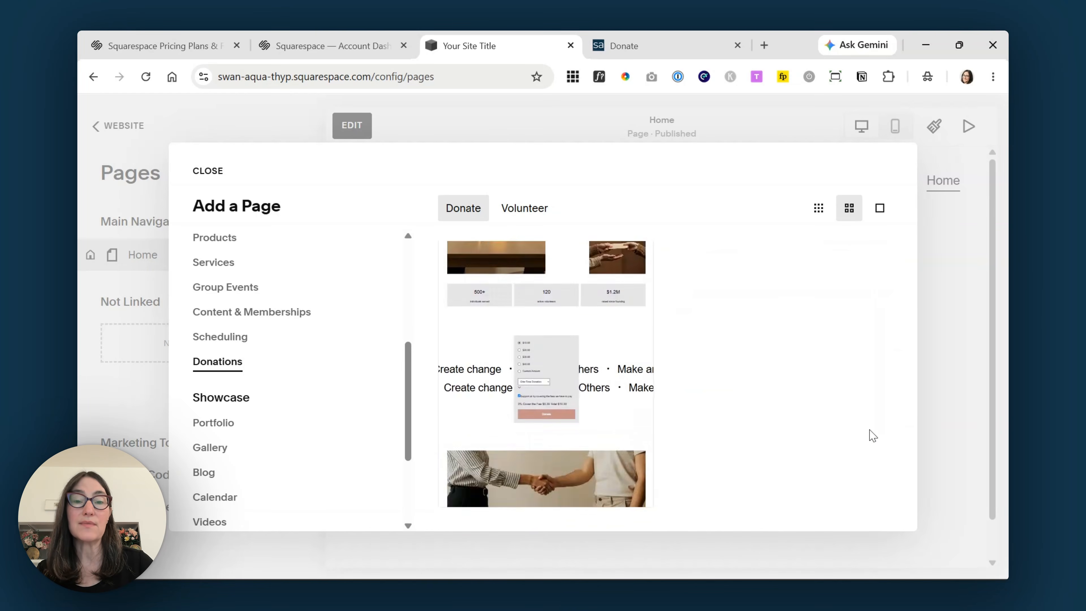
pyautogui.scroll(9, 872, 436)
pyautogui.scroll(3, 870, 436)
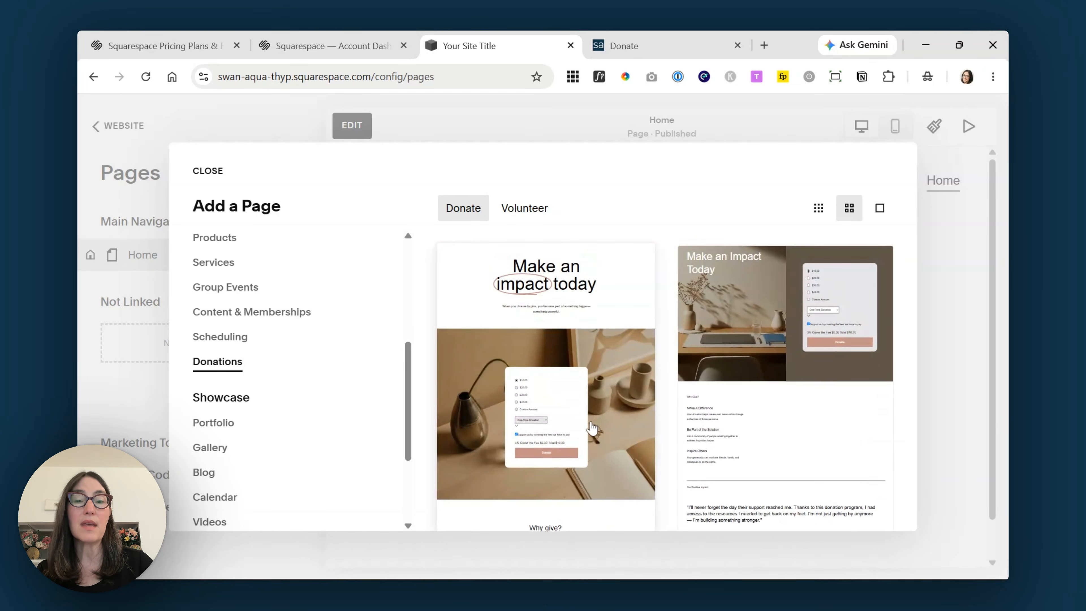
pyautogui.press('Escape')
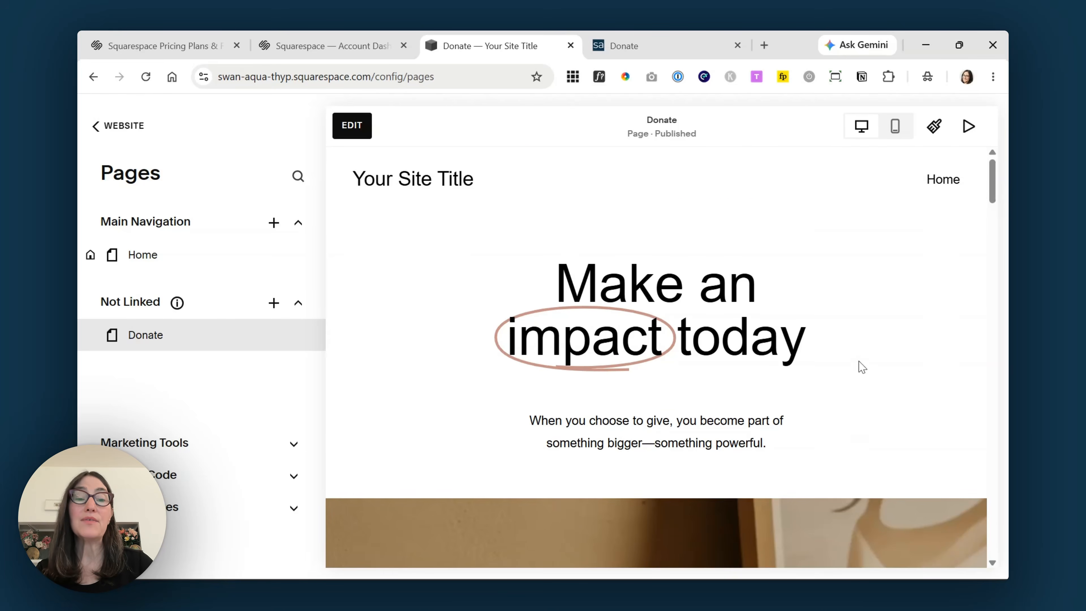
pyautogui.scroll(-12, 859, 365)
pyautogui.scroll(-10, 862, 368)
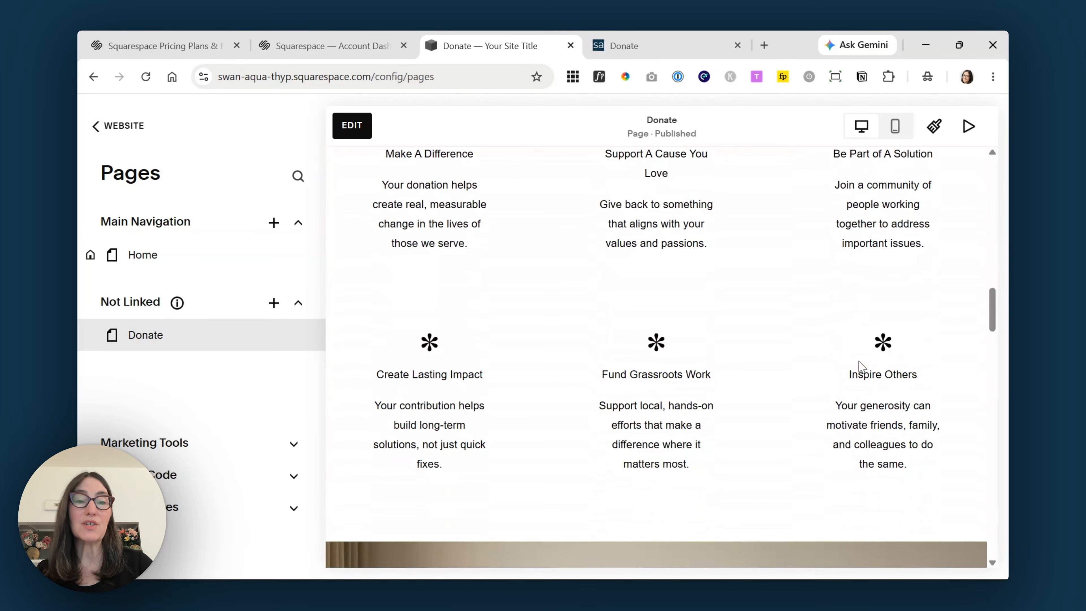
pyautogui.scroll(20, 863, 367)
# - Replace the Donate page's existing donation form with a new Donation block
pyautogui.click(352, 126)
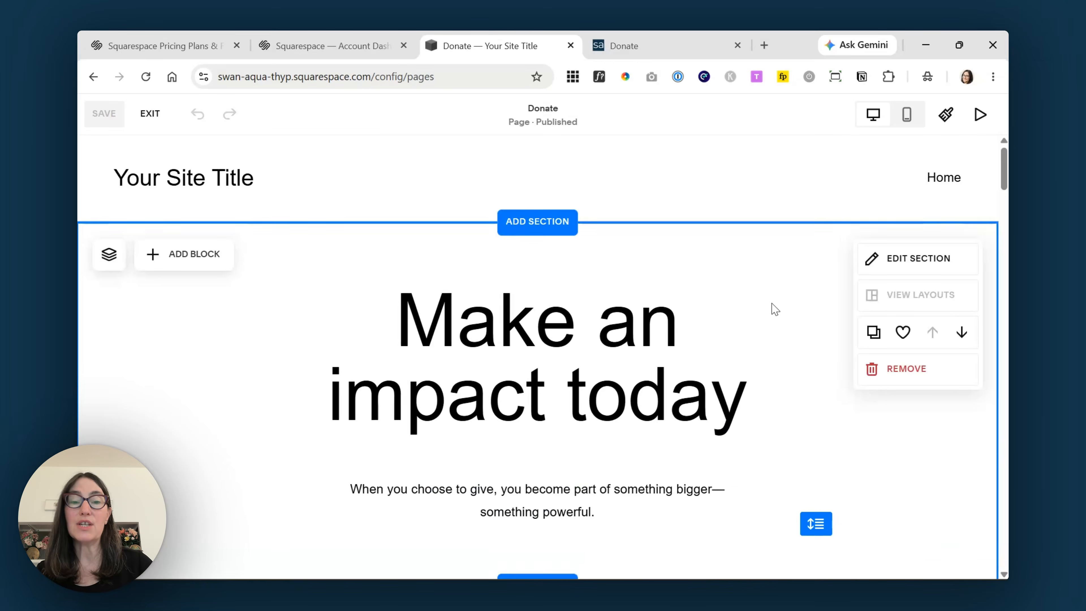
pyautogui.scroll(-10, 719, 390)
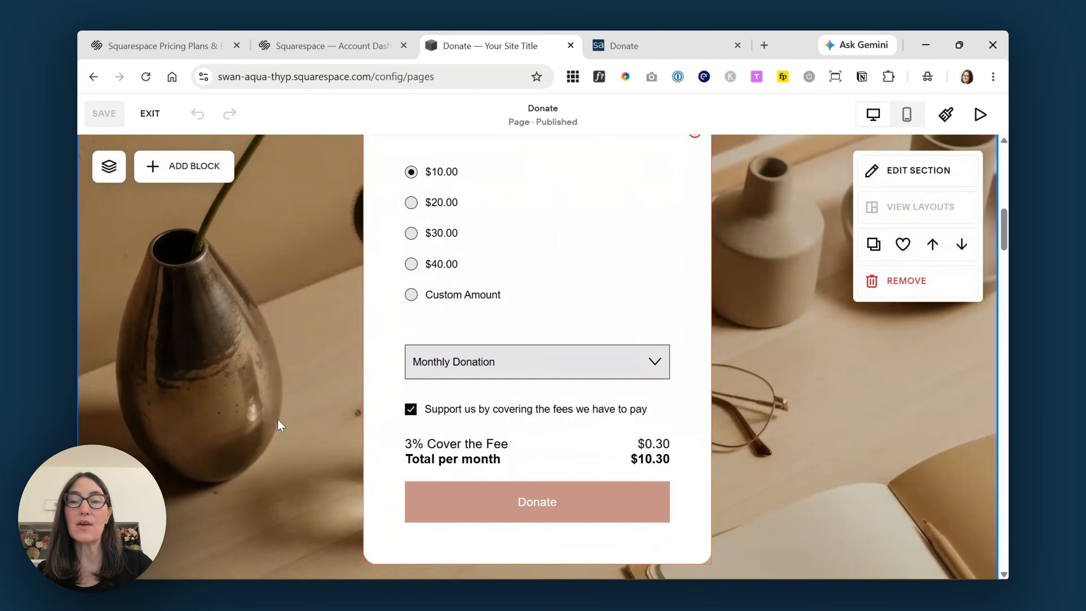
pyautogui.click(590, 263)
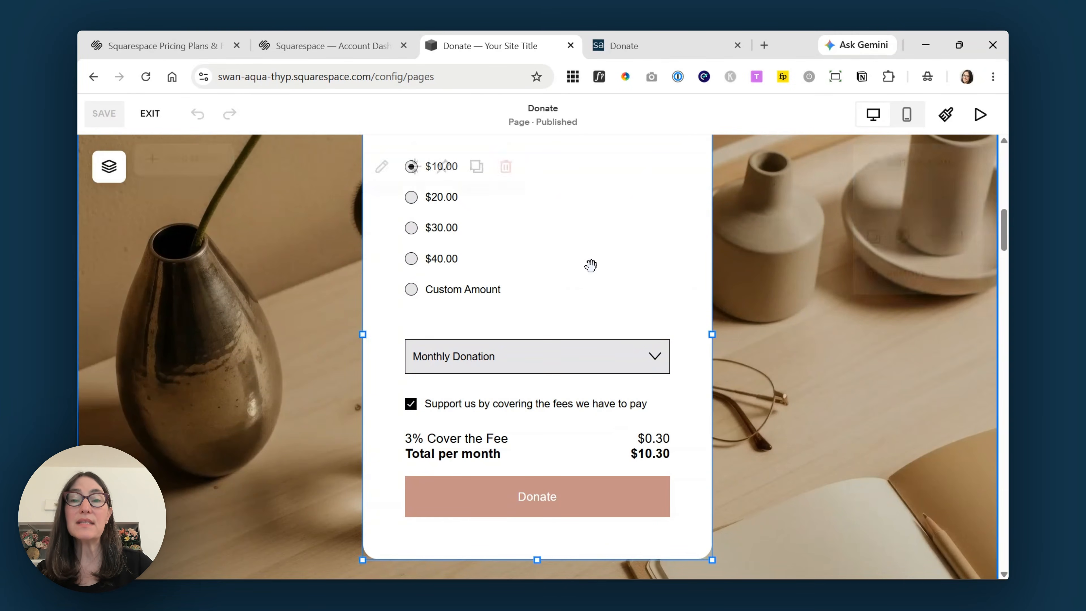
pyautogui.scroll(3, 597, 323)
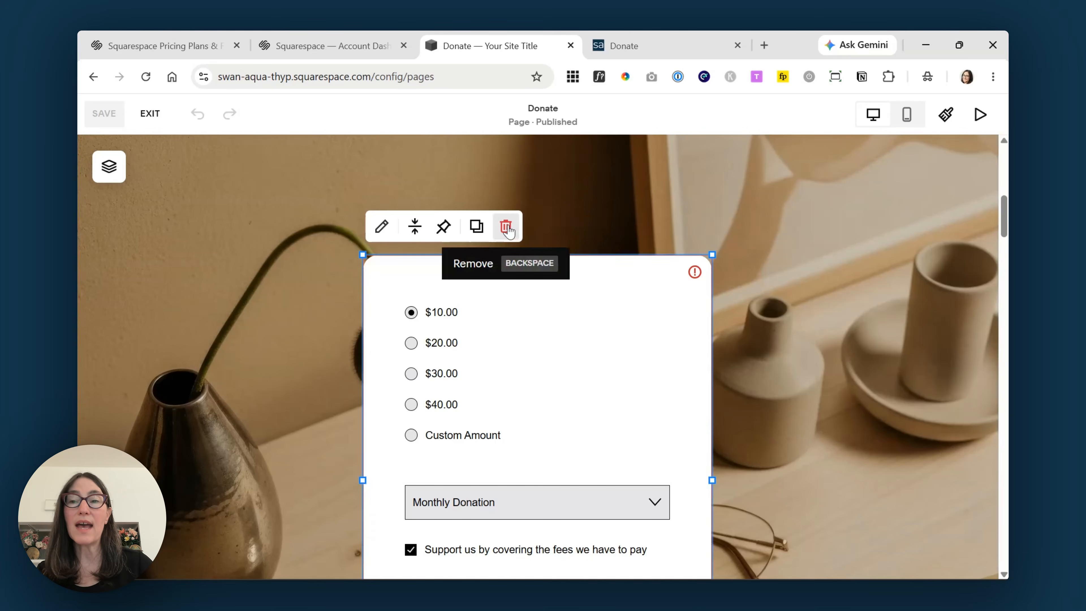
pyautogui.click(506, 227)
pyautogui.click(200, 170)
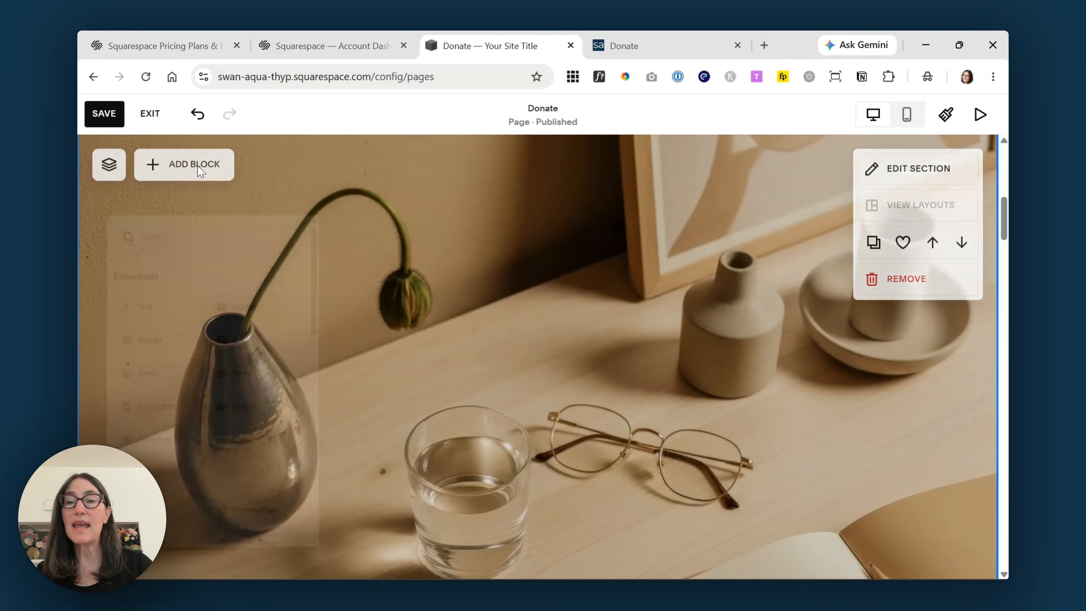
pyautogui.scroll(-4, 164, 396)
pyautogui.click(158, 413)
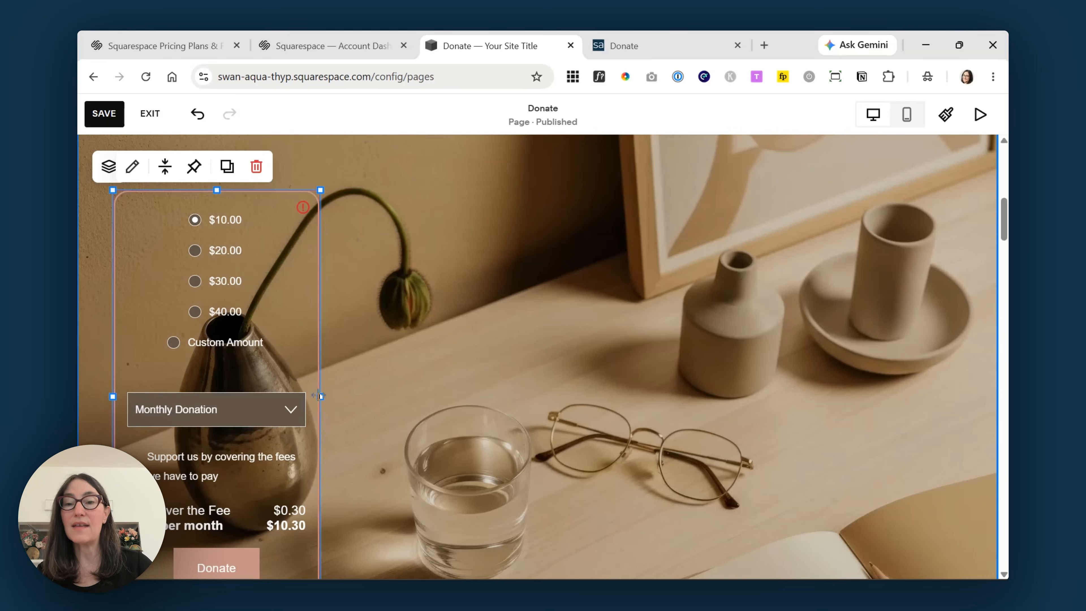
# - Widen the donation block, centre it on the photo, and open its settings
pyautogui.moveTo(320, 396); pyautogui.dragTo(460, 397)
pyautogui.moveTo(393, 352); pyautogui.dragTo(643, 346)
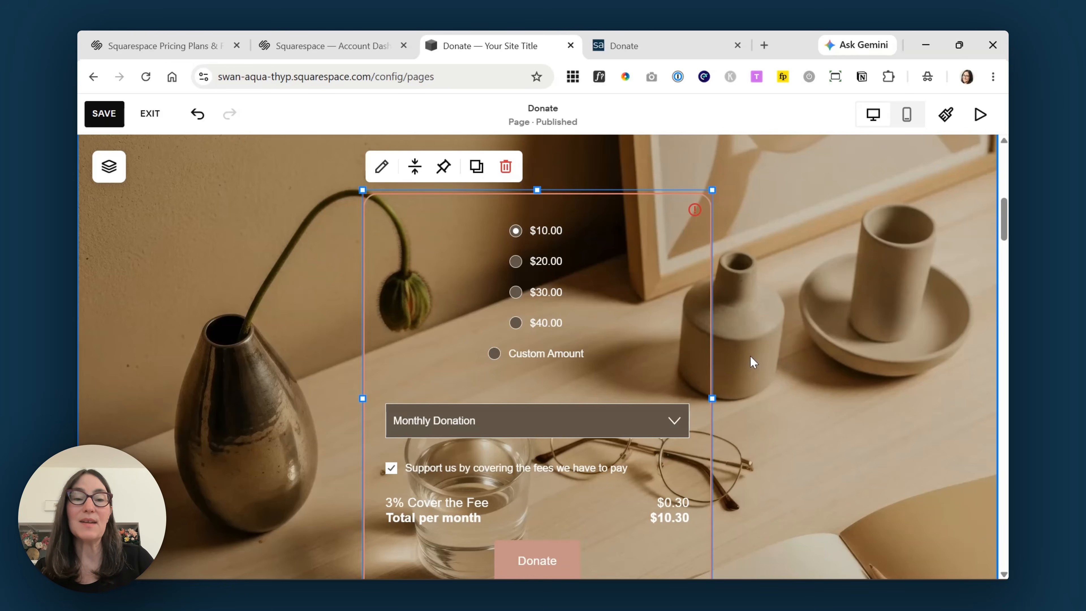
pyautogui.click(761, 369)
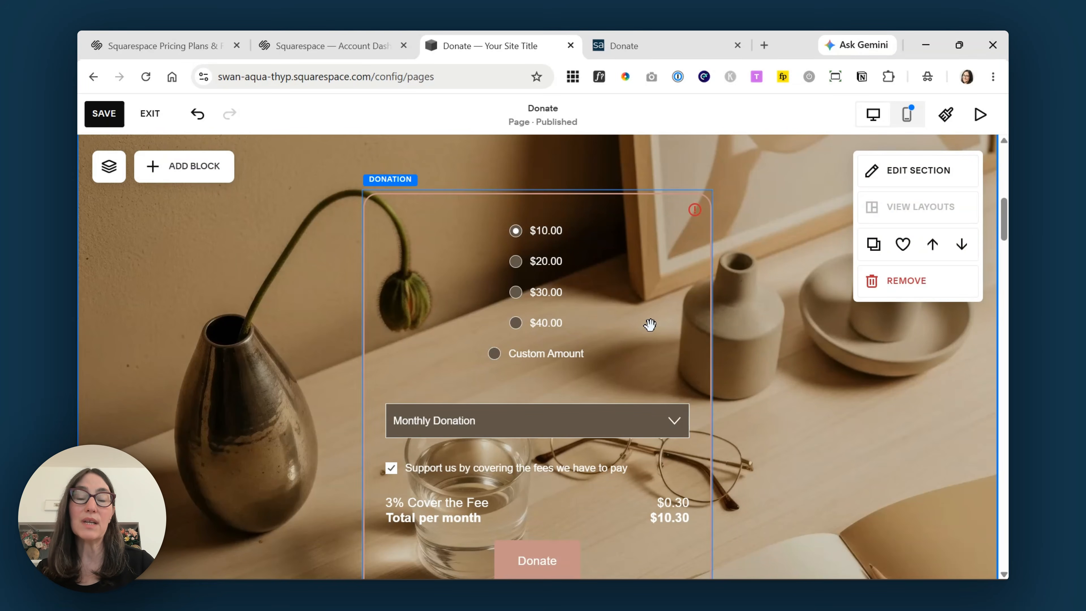
pyautogui.click(649, 323)
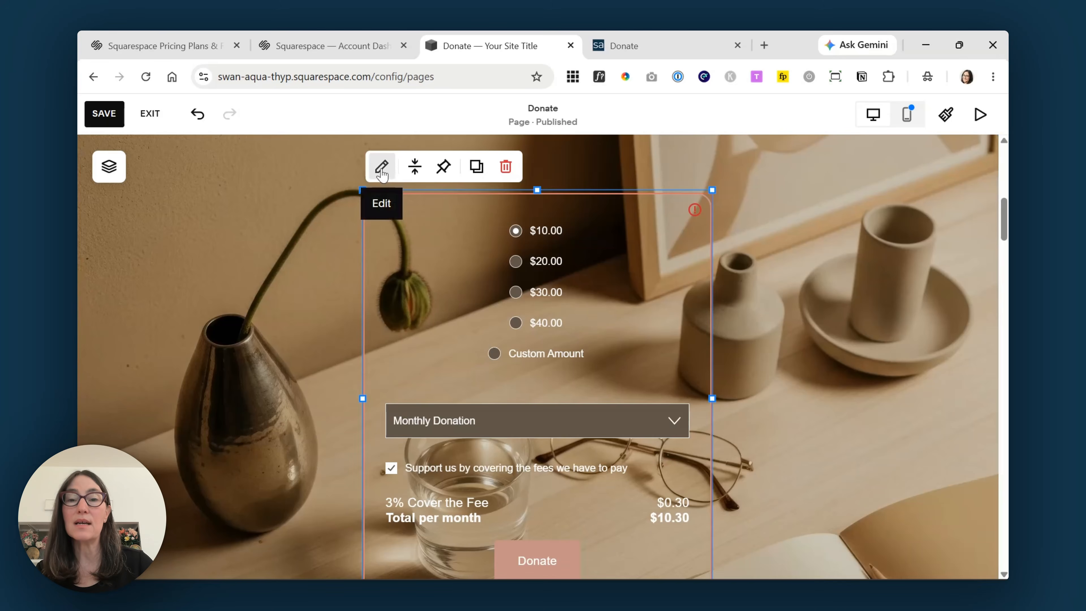
pyautogui.click(382, 171)
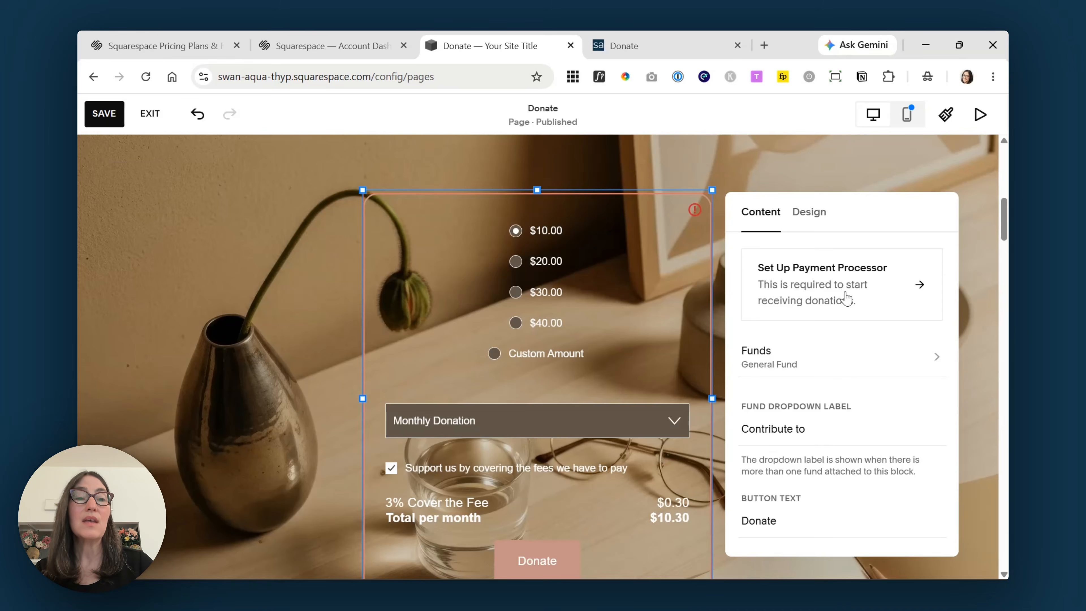
# - Save the Donate page, review the Payments processor settings, then close them
pyautogui.click(848, 298)
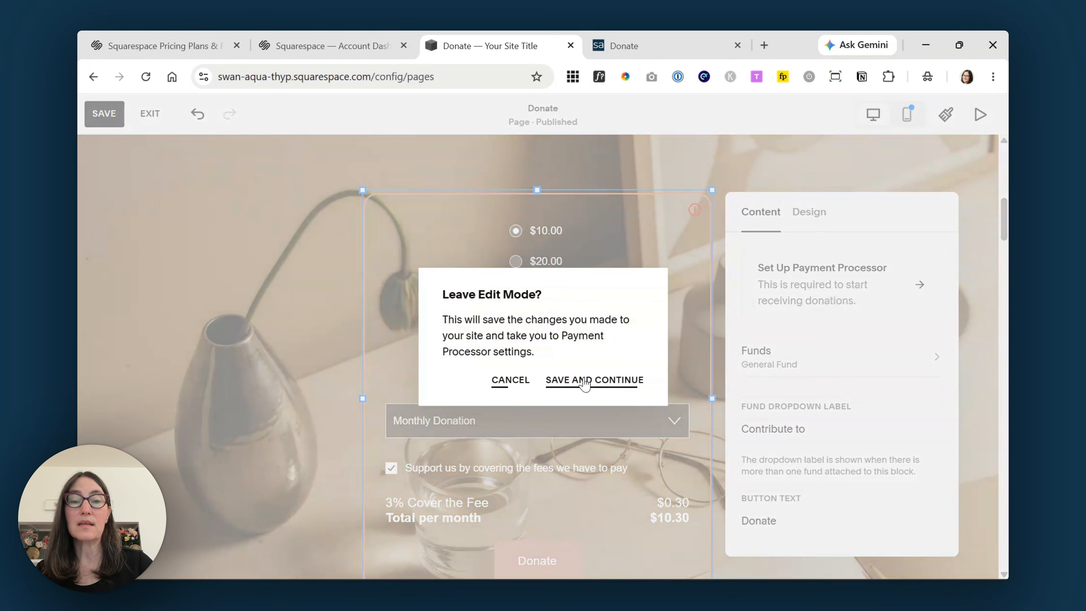
pyautogui.click(585, 380)
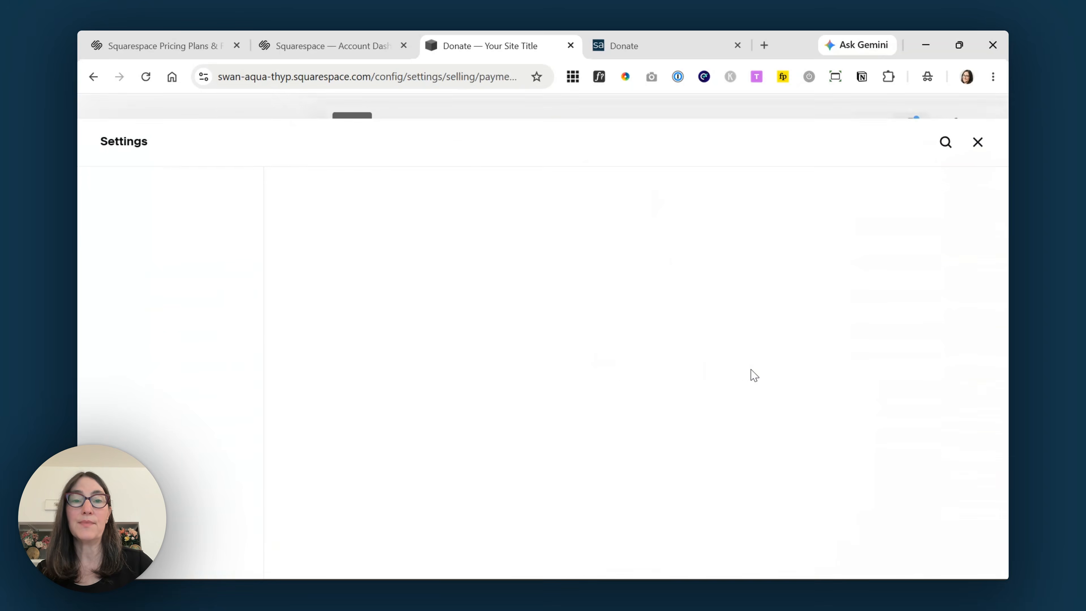
pyautogui.scroll(-5, 1001, 257)
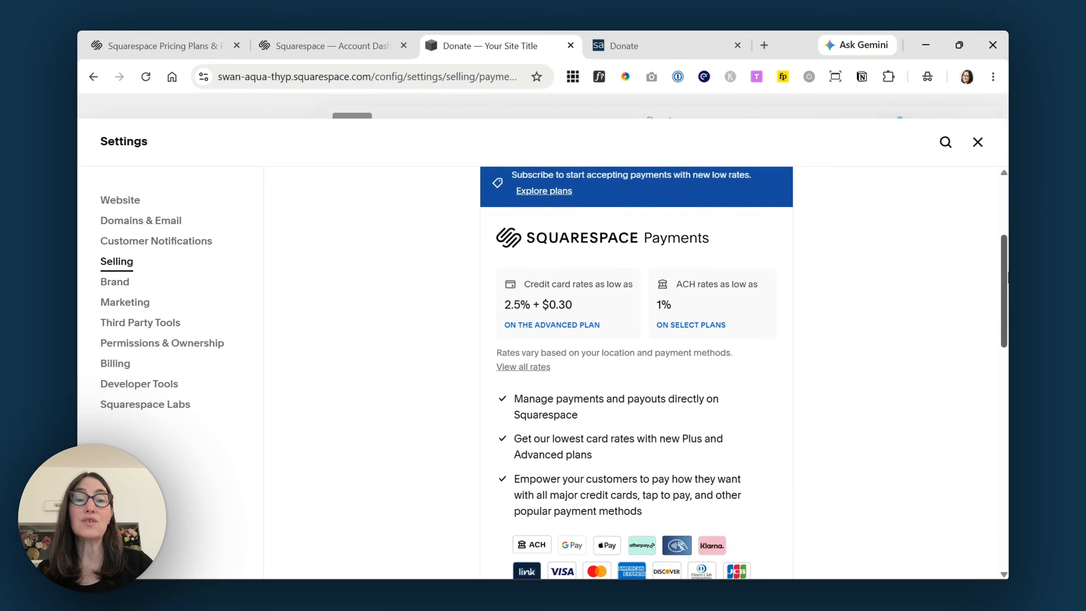
pyautogui.scroll(-3, 1001, 278)
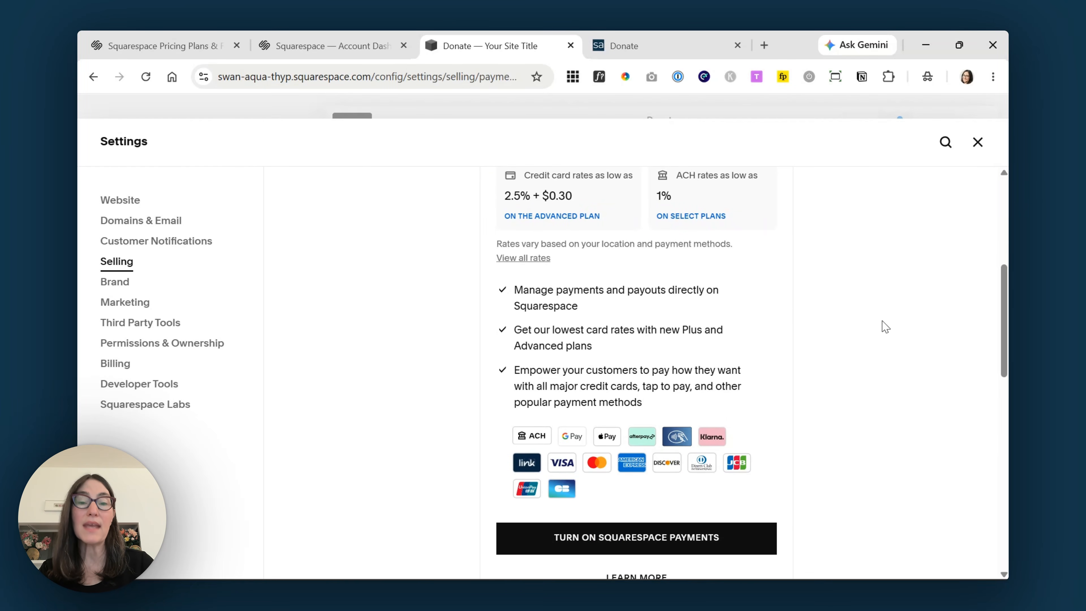
pyautogui.scroll(1, 965, 294)
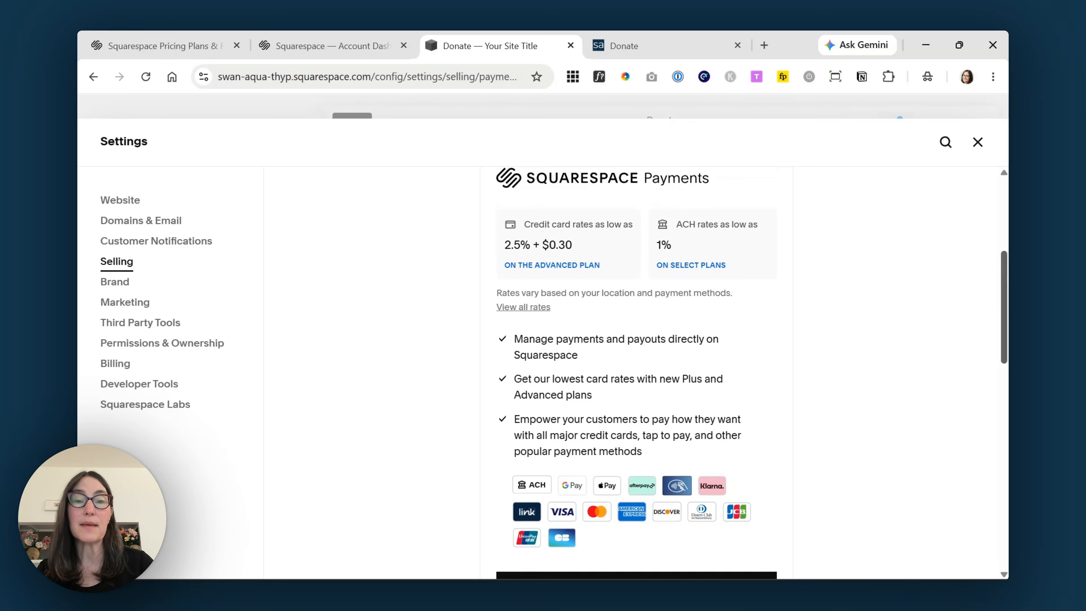
pyautogui.scroll(-4, 965, 294)
pyautogui.scroll(-6, 779, 393)
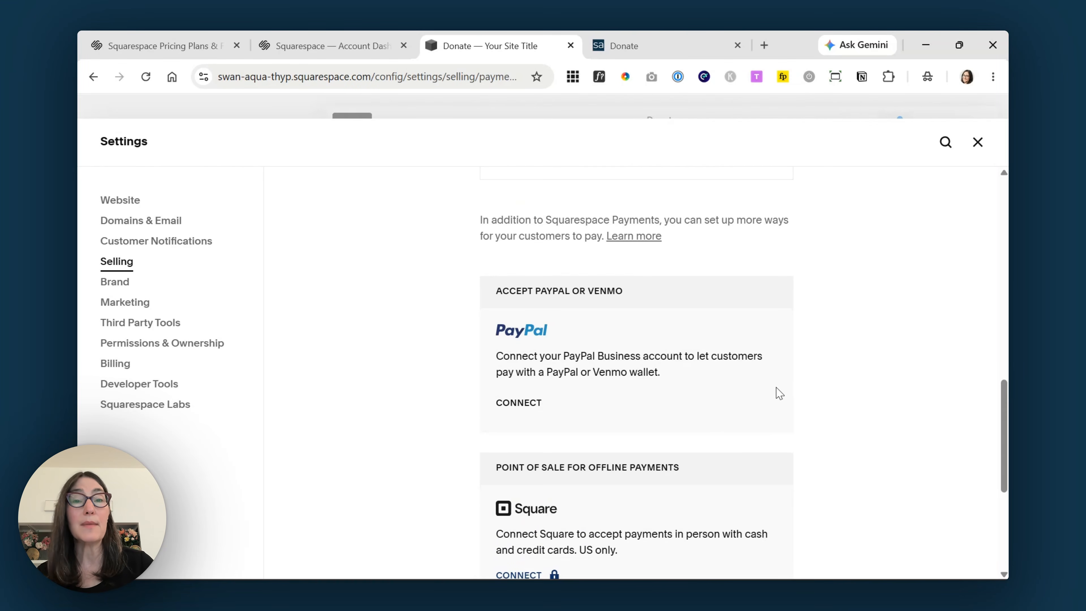
pyautogui.moveTo(1005, 401); pyautogui.dragTo(1003, 459)
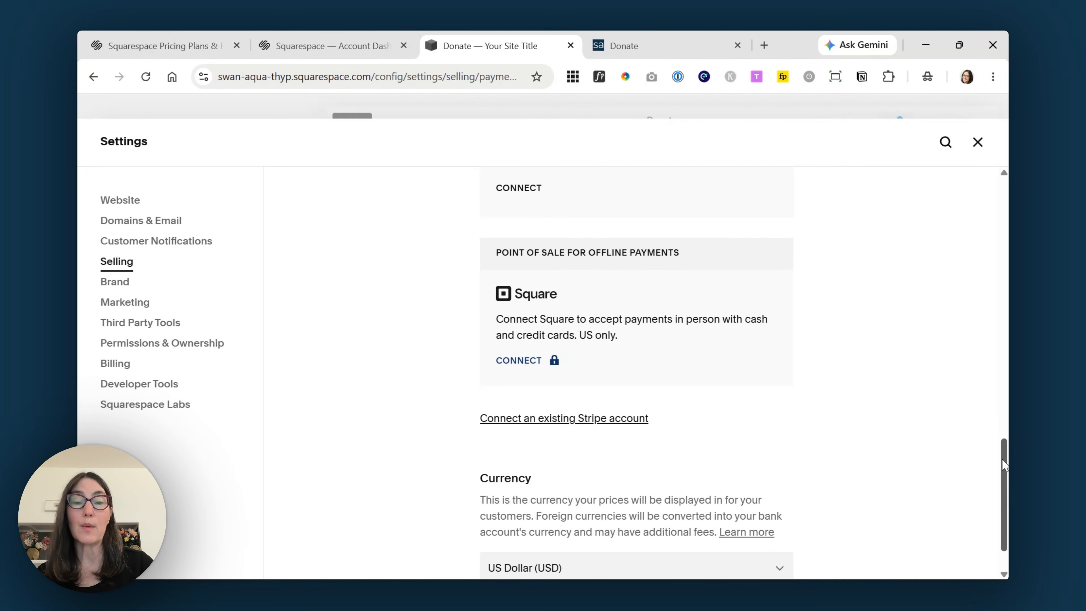
pyautogui.scroll(-1, 1002, 459)
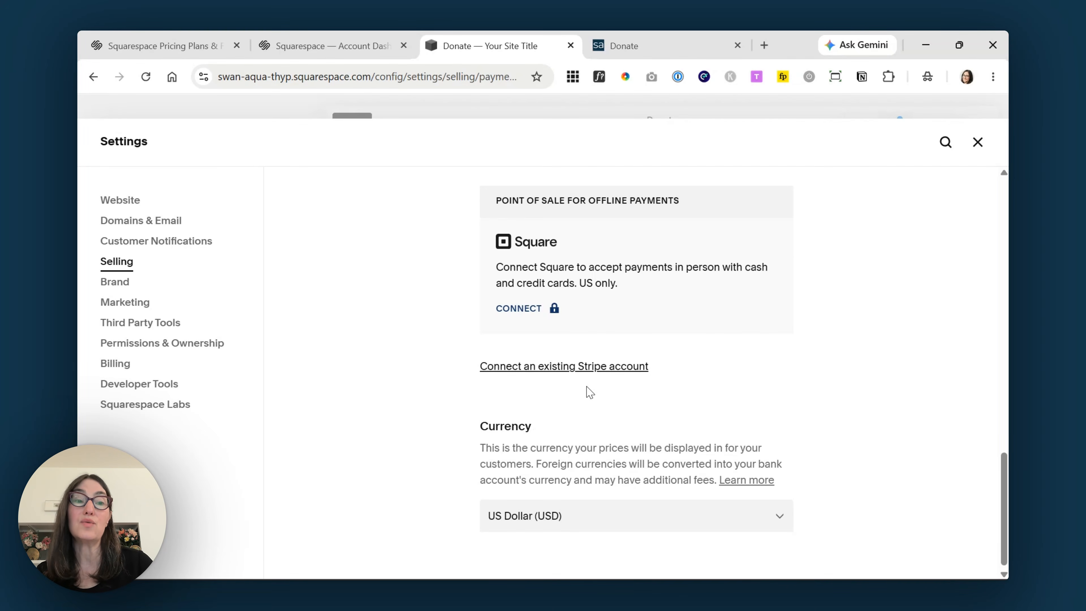
pyautogui.moveTo(1004, 496); pyautogui.dragTo(1000, 254)
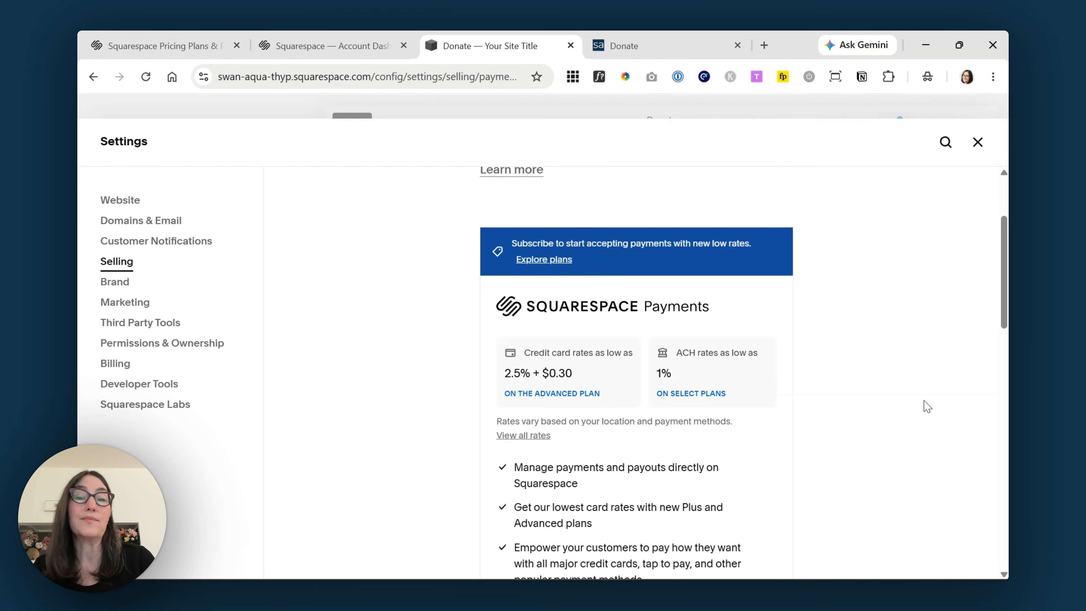
pyautogui.scroll(3, 924, 406)
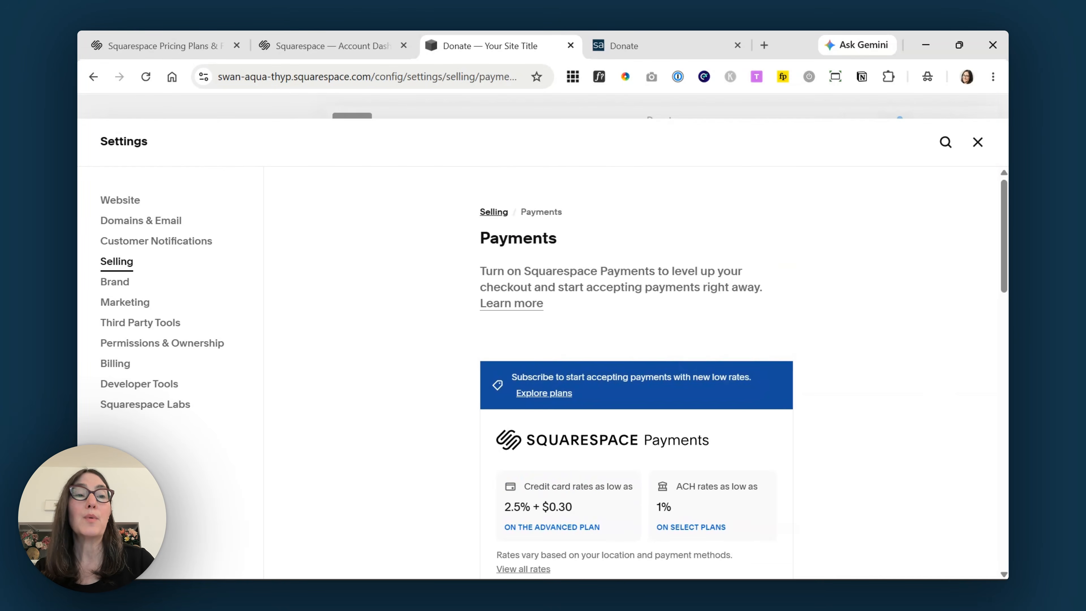
pyautogui.click(979, 143)
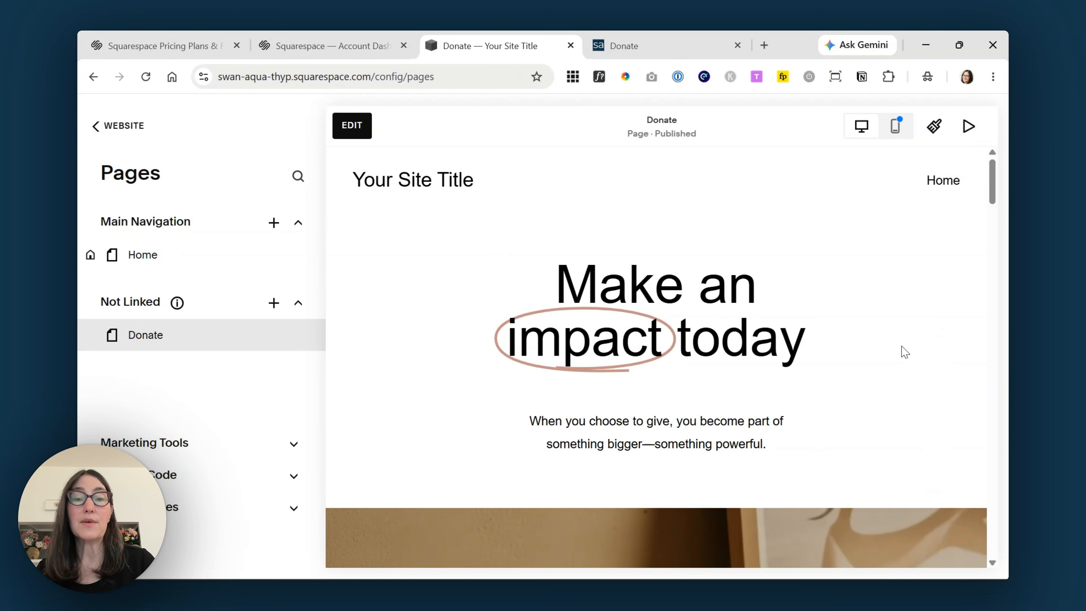
# - Open the General Fund's settings from the donation block's Funds list
pyautogui.scroll(-5, 475, 168)
pyautogui.scroll(-2, 513, 214)
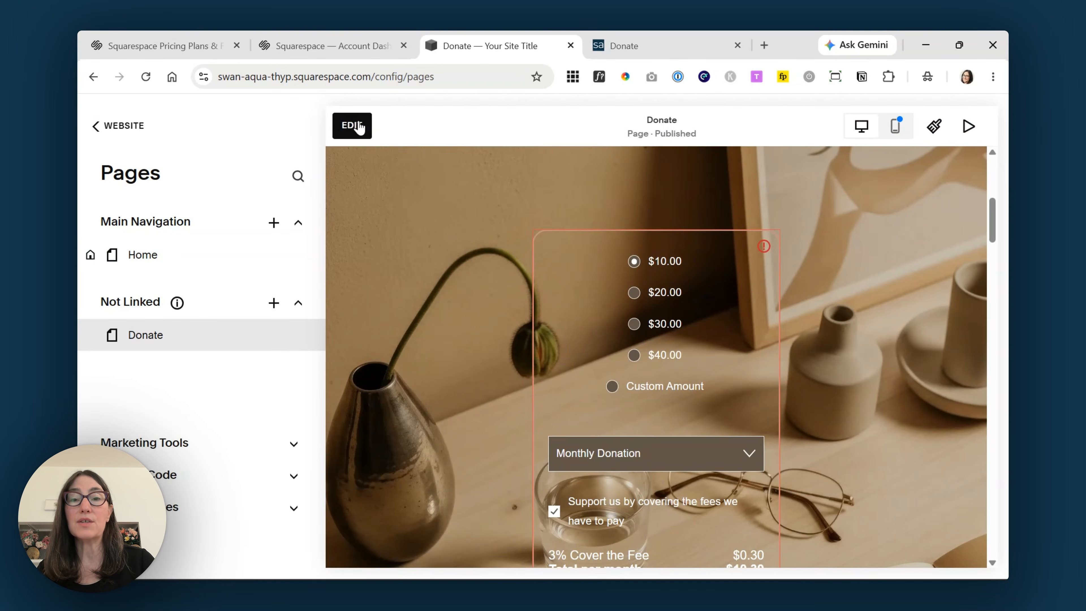
pyautogui.click(352, 125)
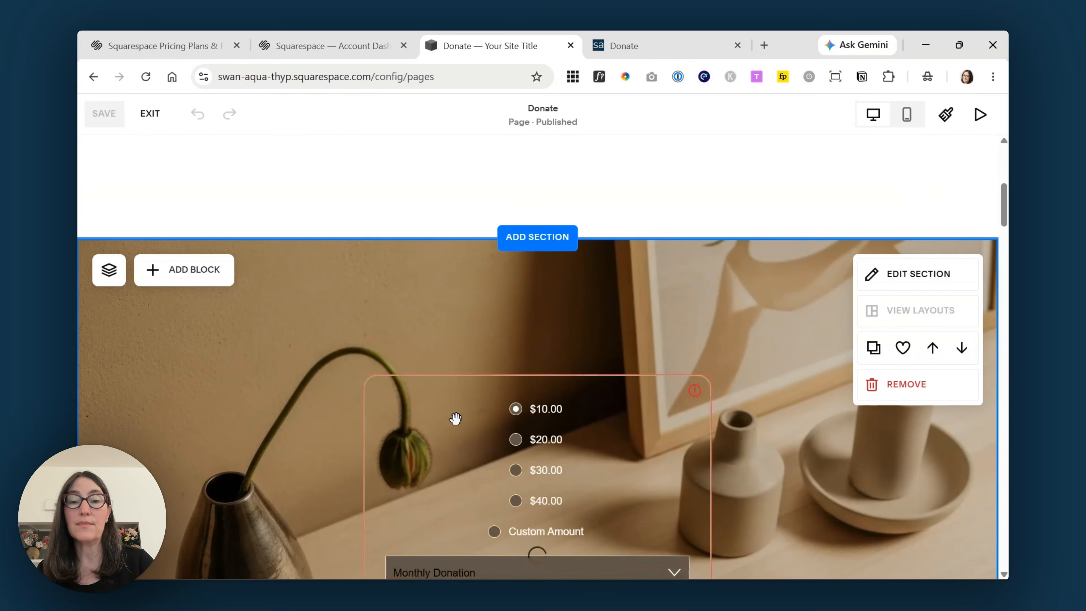
pyautogui.click(439, 400)
pyautogui.click(381, 319)
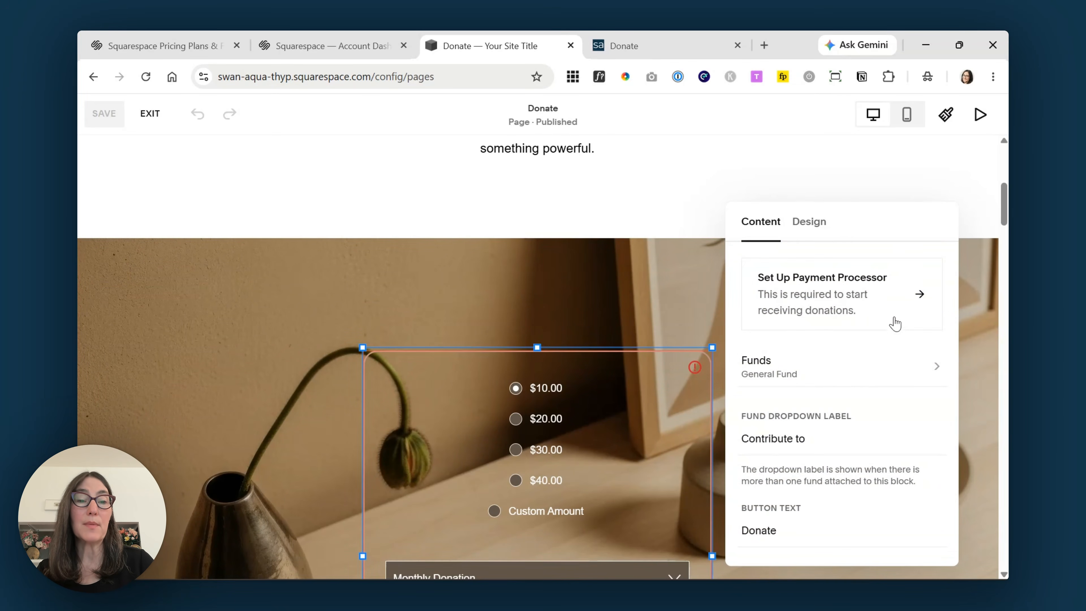
pyautogui.click(859, 383)
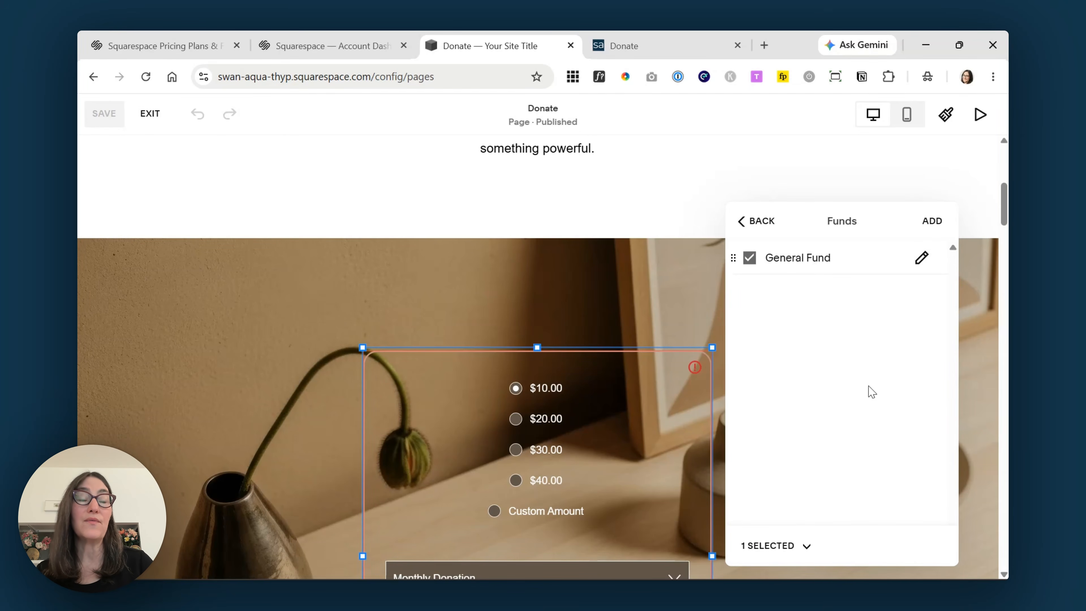
pyautogui.click(922, 258)
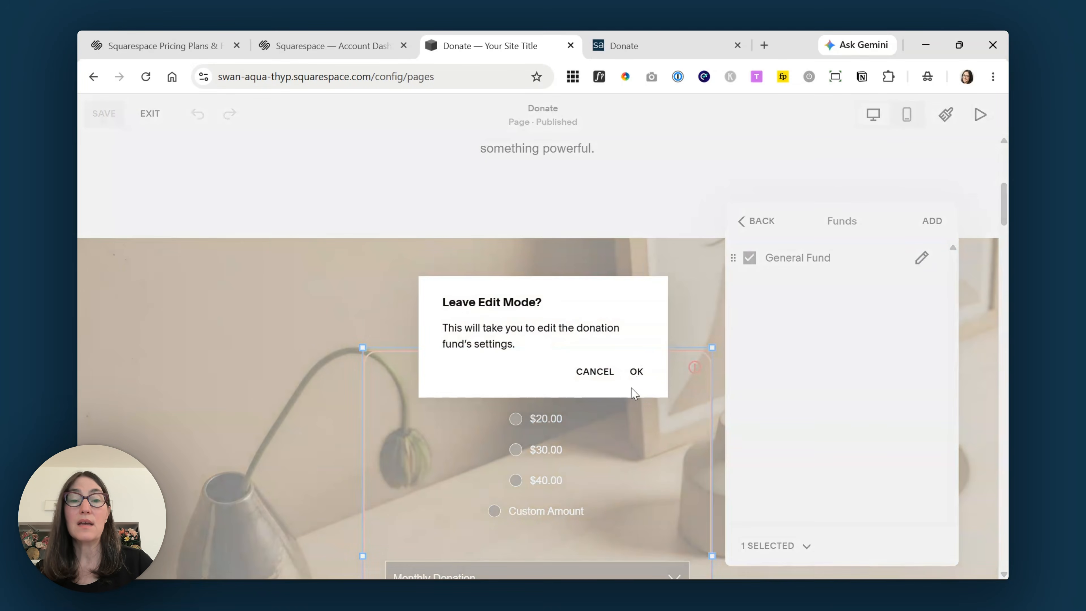
pyautogui.click(636, 372)
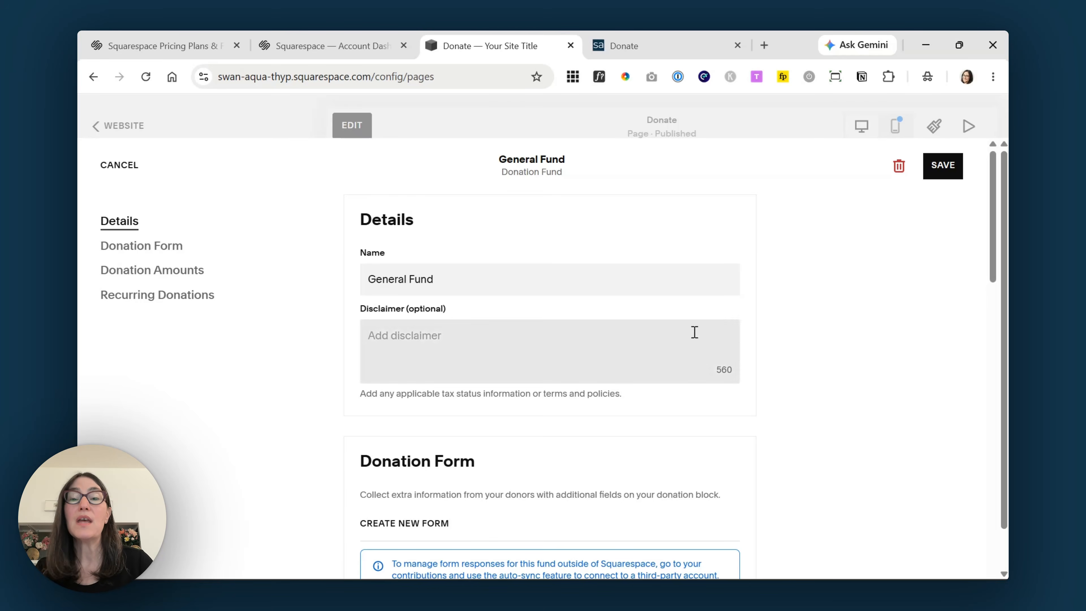
# - Rename the fund to the candidate's City Council campaign and add disclaimer 'Add you disclaimer here'
pyautogui.click(535, 280)
pyautogui.moveTo(536, 280); pyautogui.dragTo(357, 276)
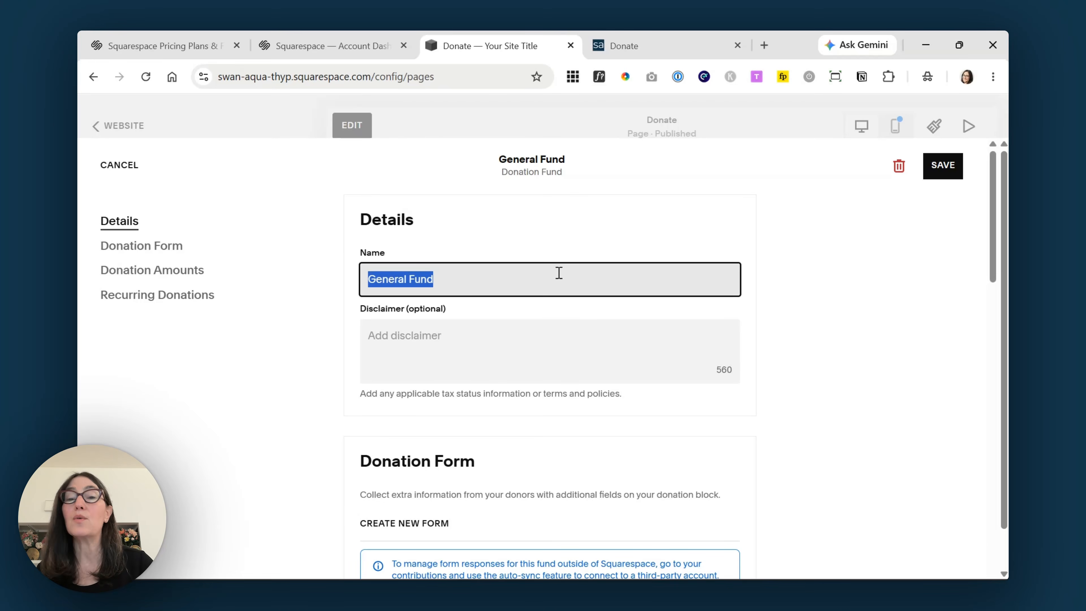
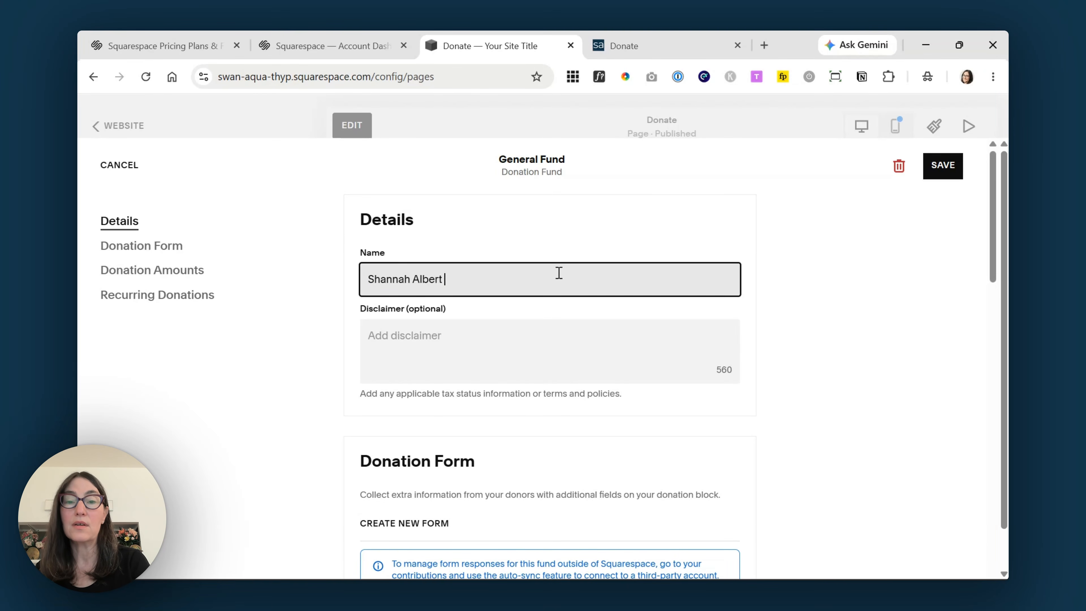
pyautogui.write('for City Council')
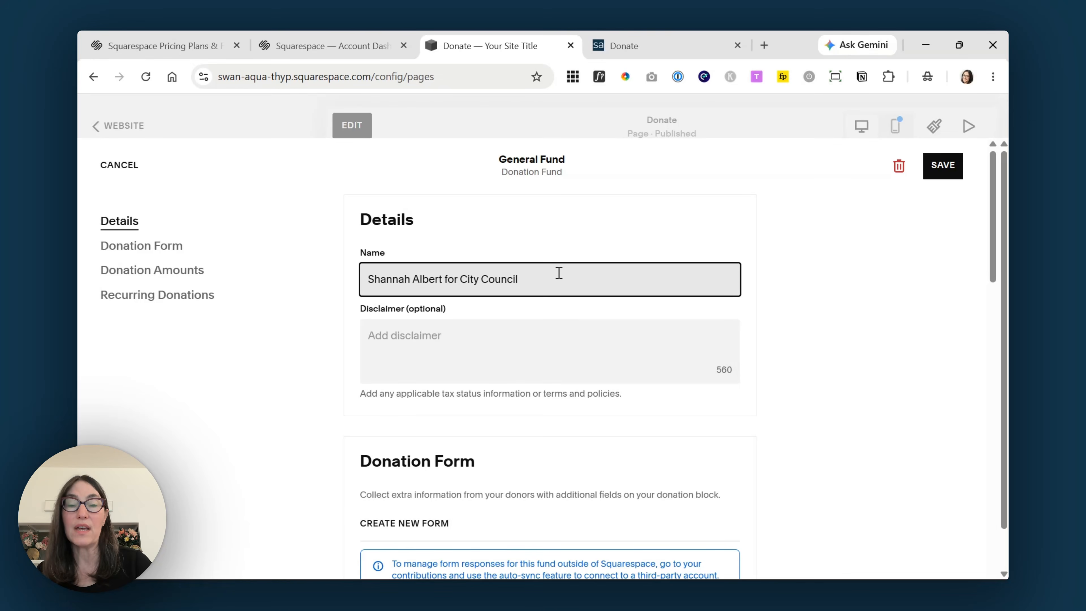
pyautogui.click(520, 338)
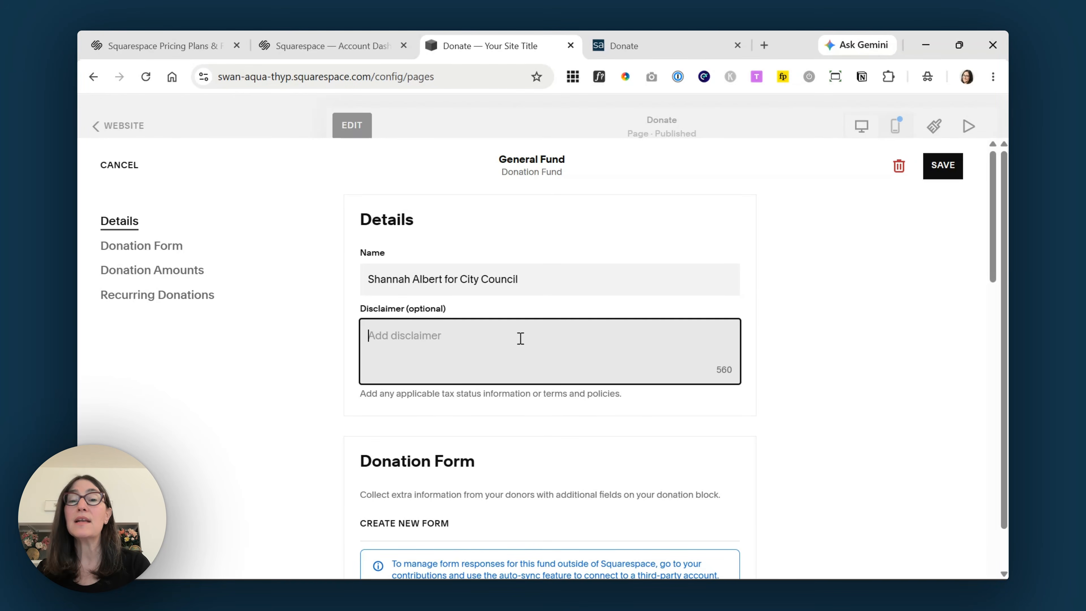
pyautogui.write('Add you dis')
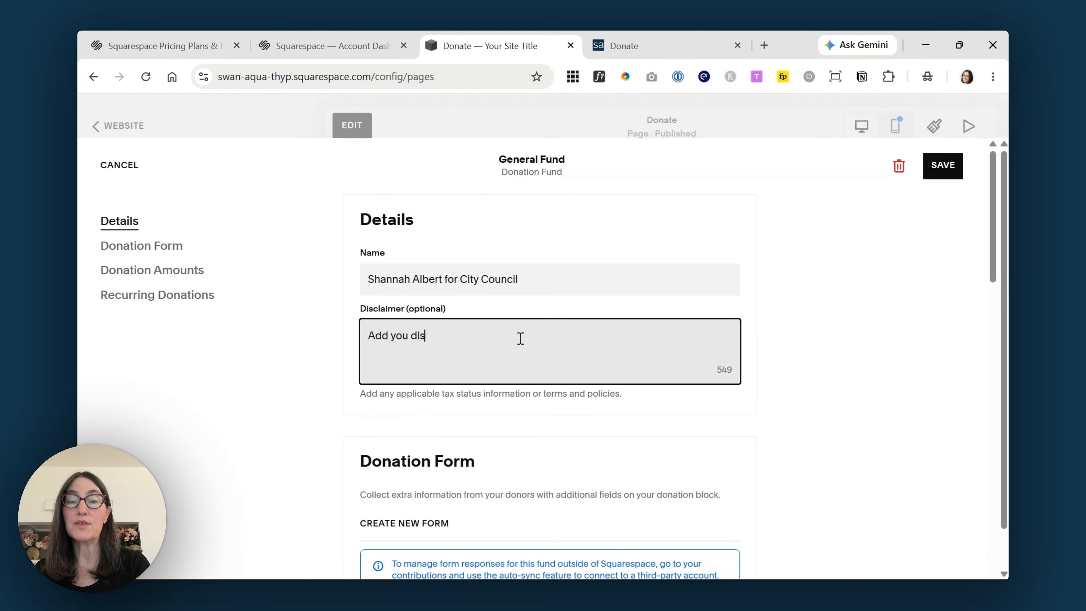
pyautogui.write('claimer h')
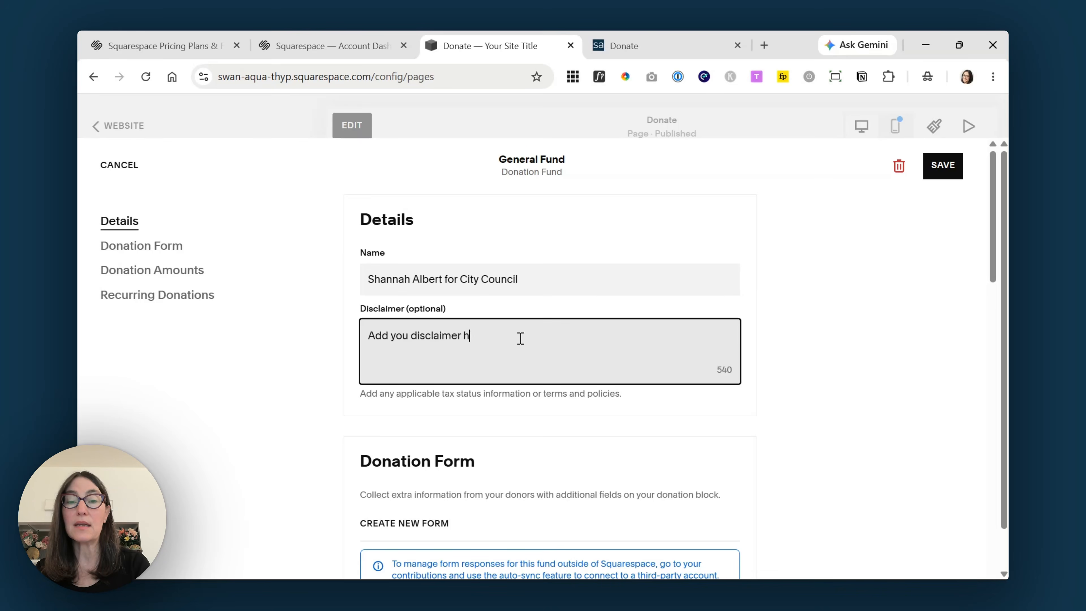
pyautogui.write('ere')
# - Scroll to the fund's Donation Form section and create a new form
pyautogui.click(994, 216)
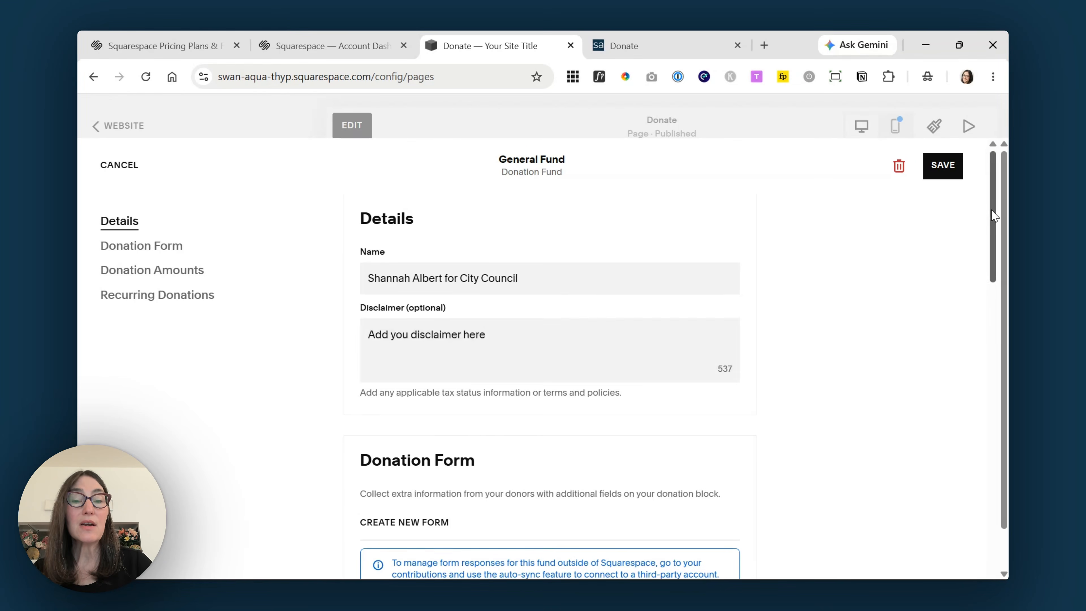
pyautogui.moveTo(994, 216); pyautogui.dragTo(992, 279)
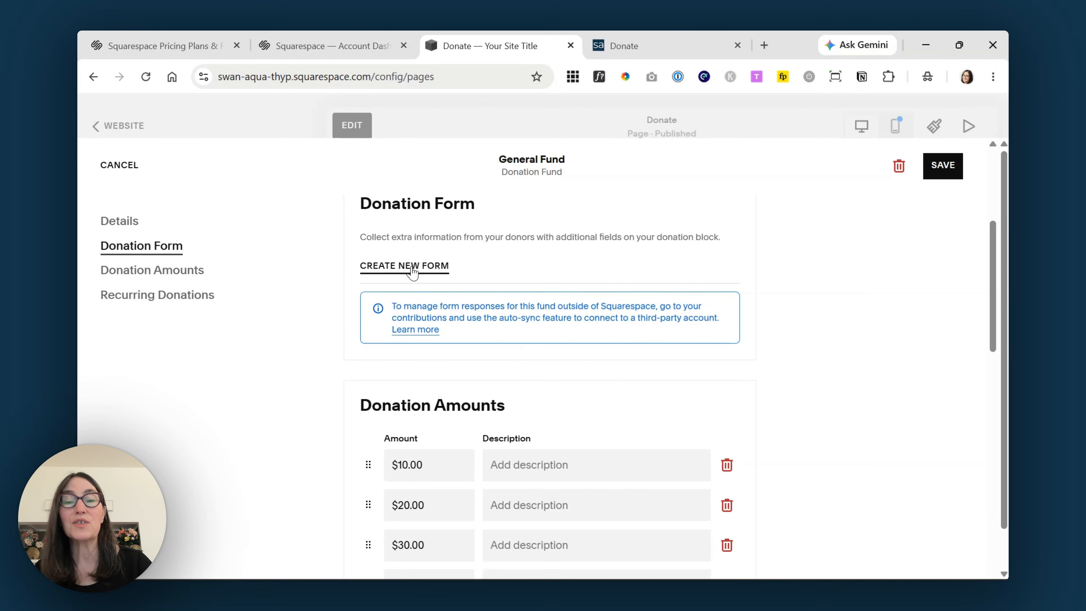
pyautogui.click(412, 270)
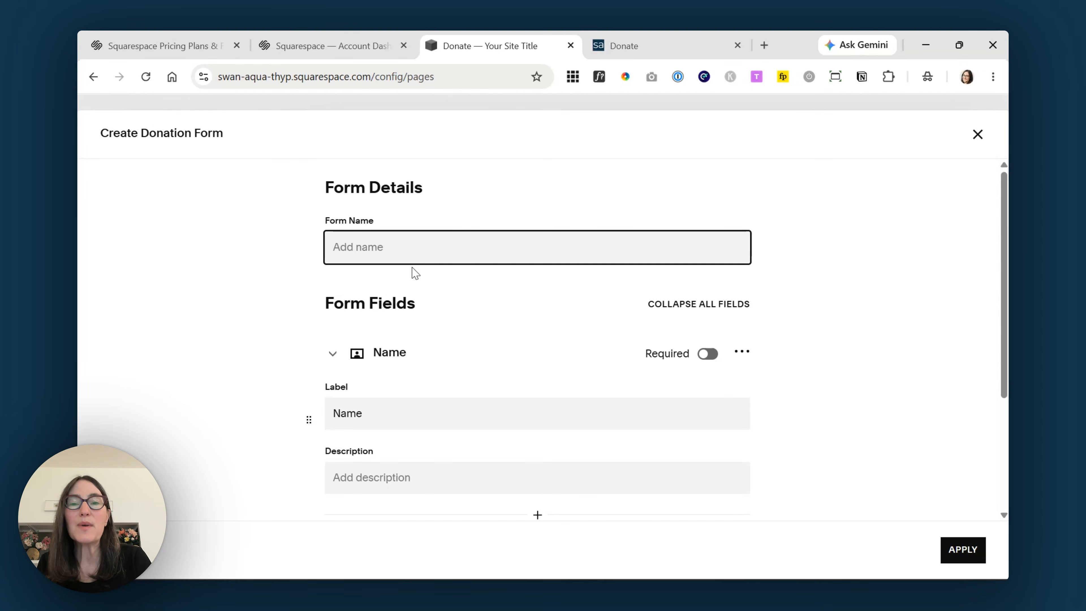
# - Name the new donation form 'Donation Form Fields'
pyautogui.write('Donation Form Fields')
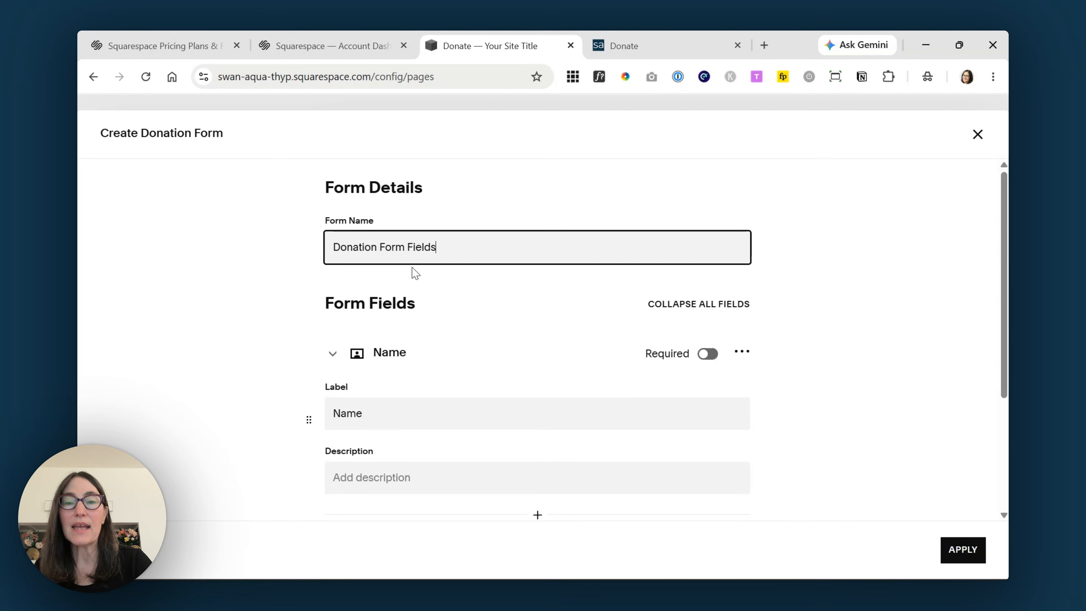
pyautogui.scroll(-3, 847, 369)
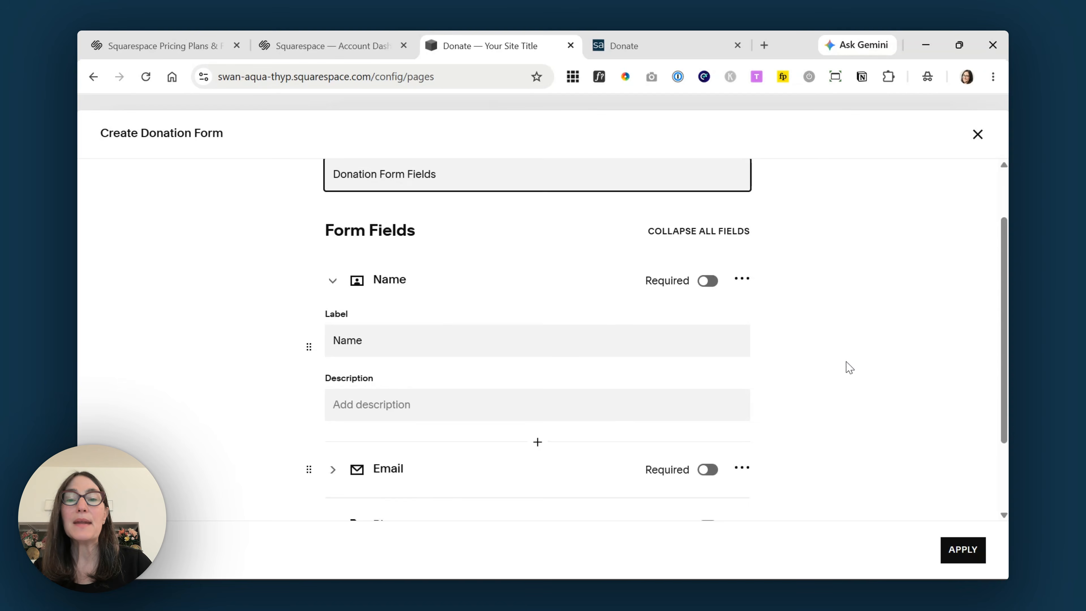
pyautogui.scroll(-1, 847, 368)
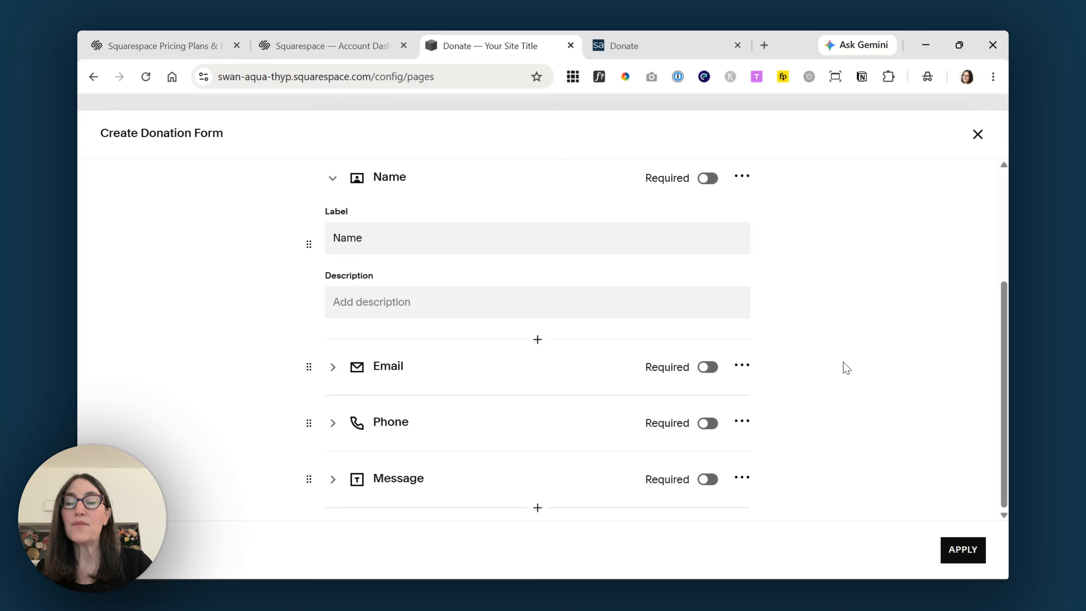
pyautogui.scroll(3, 847, 368)
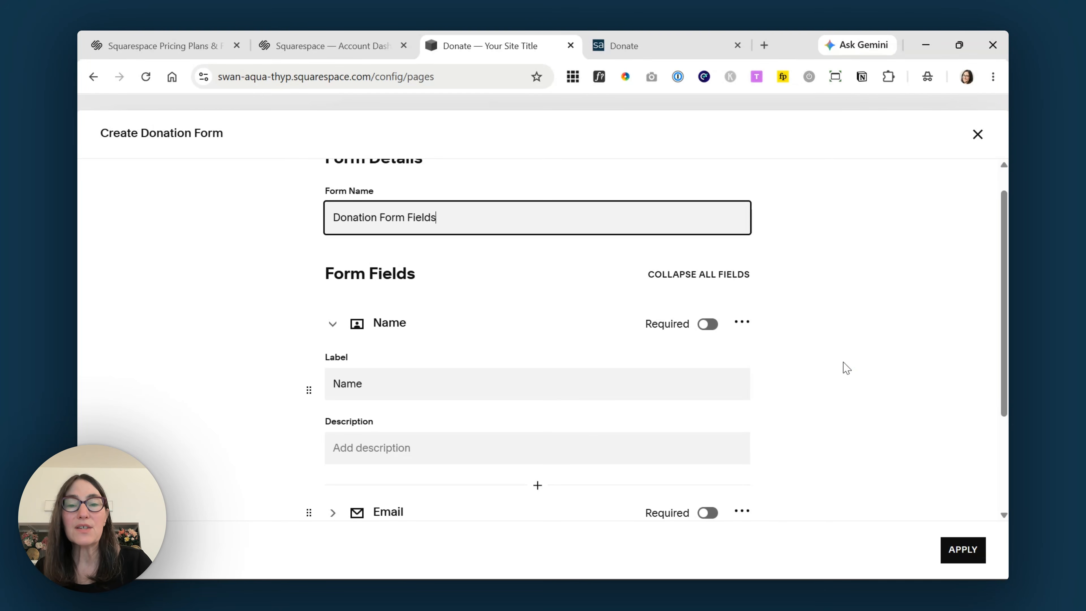
# - Delete the default Name, Email and Phone fields from the form
pyautogui.click(742, 322)
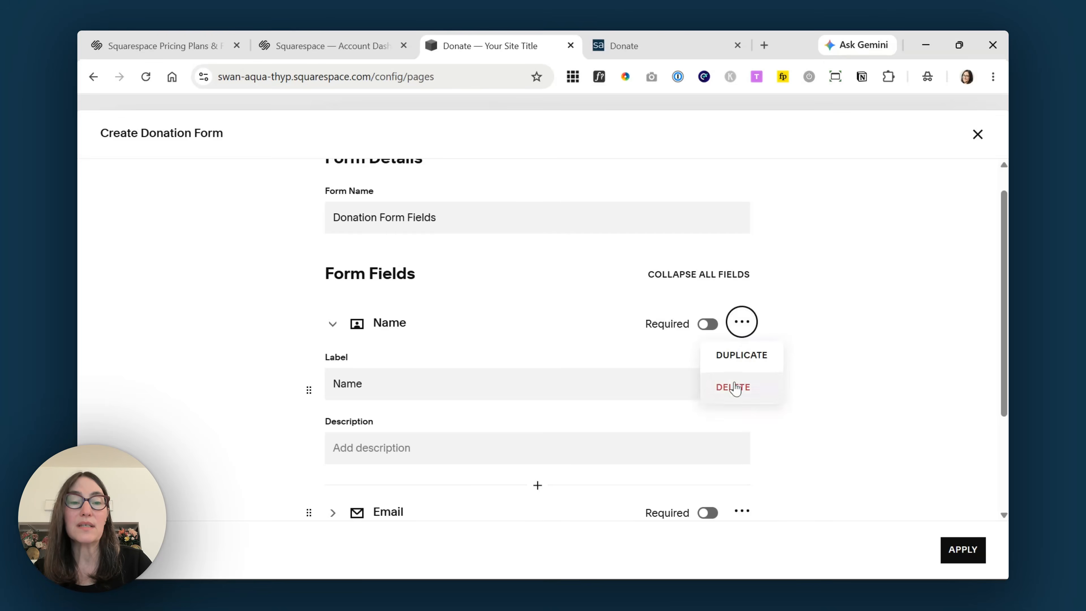
pyautogui.click(735, 388)
pyautogui.click(750, 351)
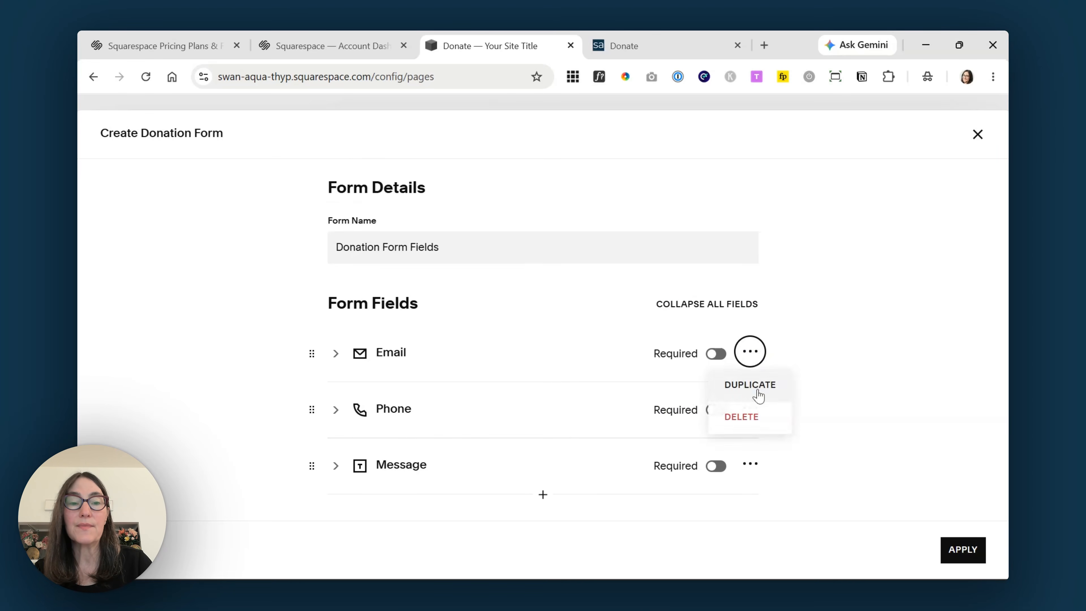
pyautogui.click(758, 420)
pyautogui.click(751, 352)
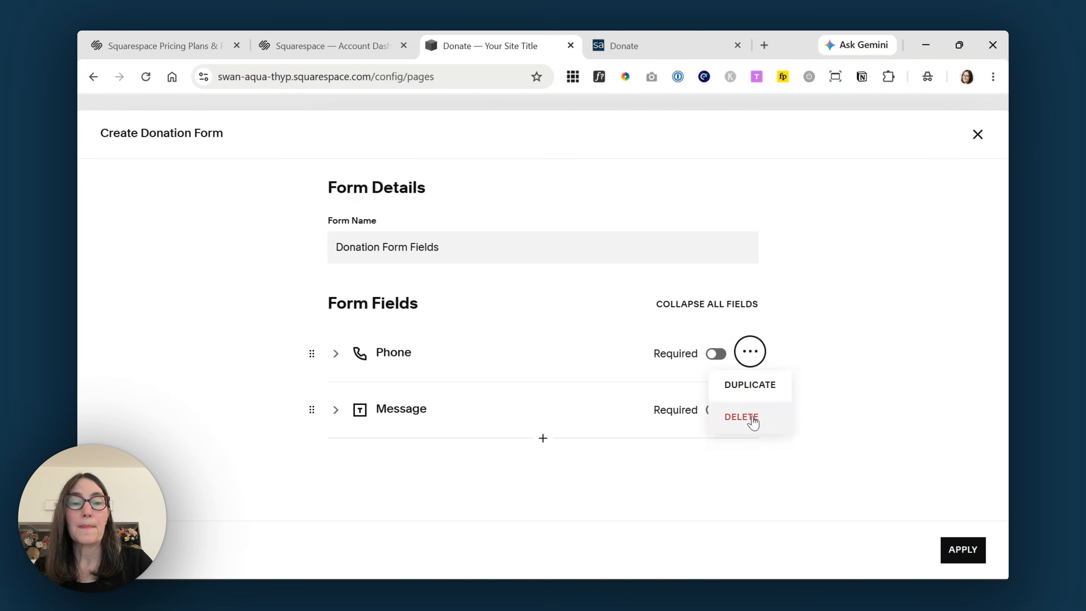
pyautogui.click(754, 418)
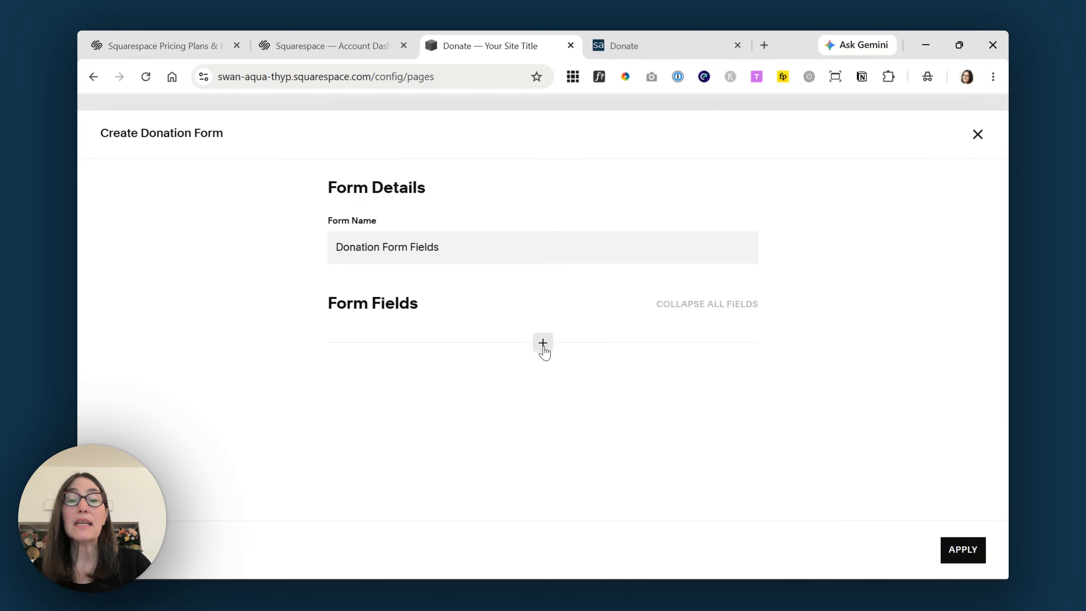
pyautogui.click(544, 343)
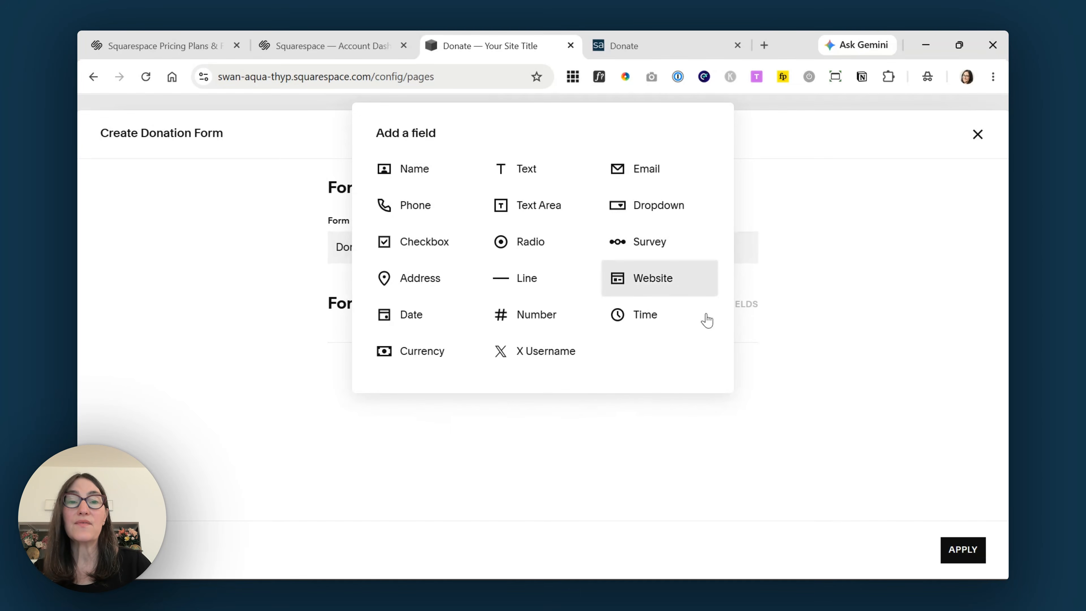
# - Add a Line field 'Employer Information' describing why campaigns collect donor occupation and employer
pyautogui.click(540, 283)
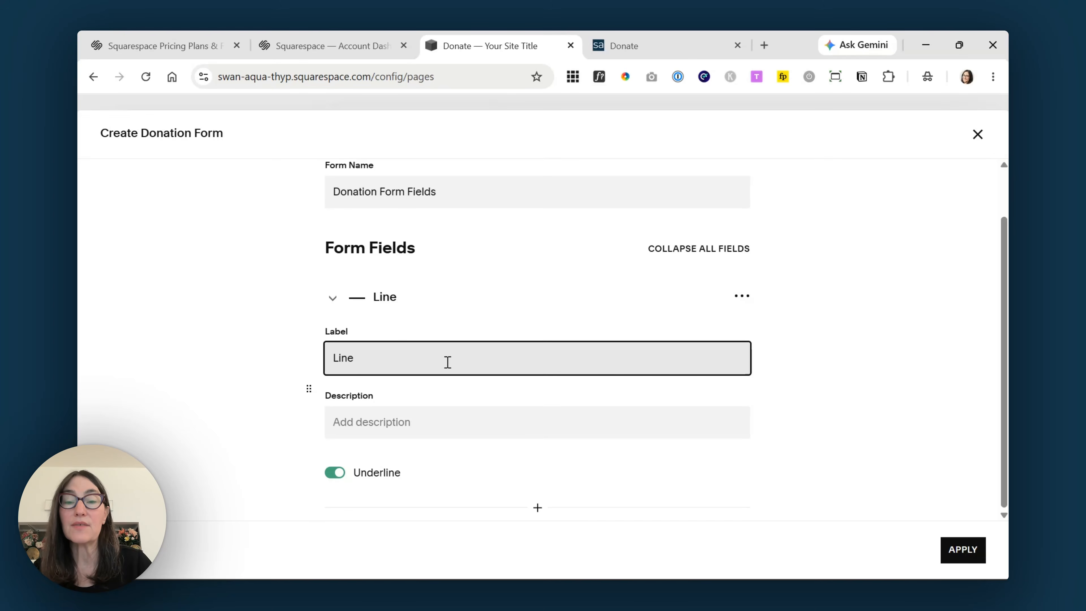
pyautogui.moveTo(448, 362); pyautogui.dragTo(322, 358)
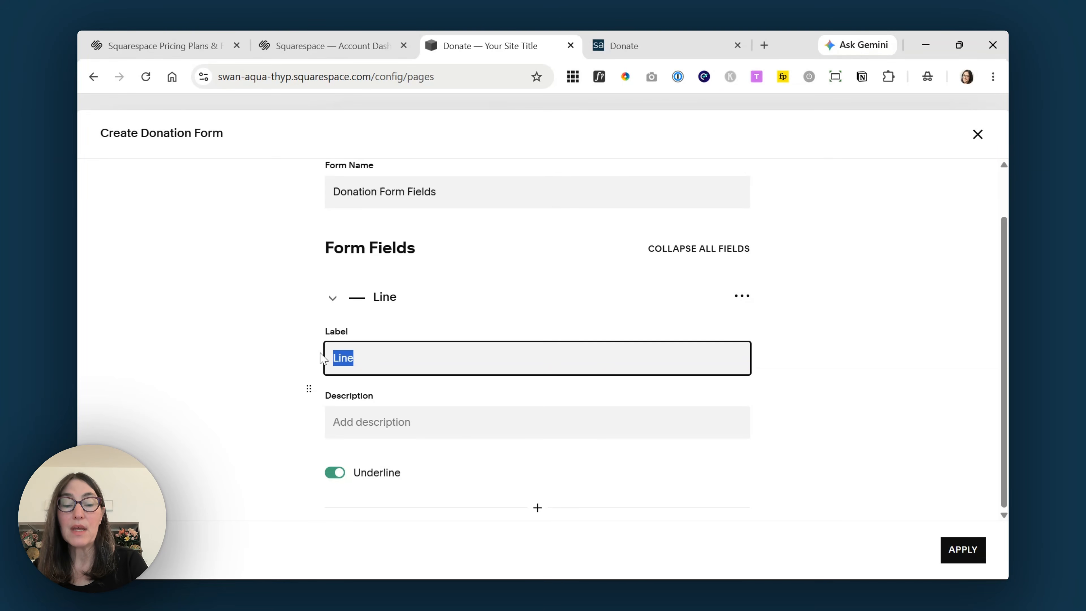
pyautogui.write('Employer I')
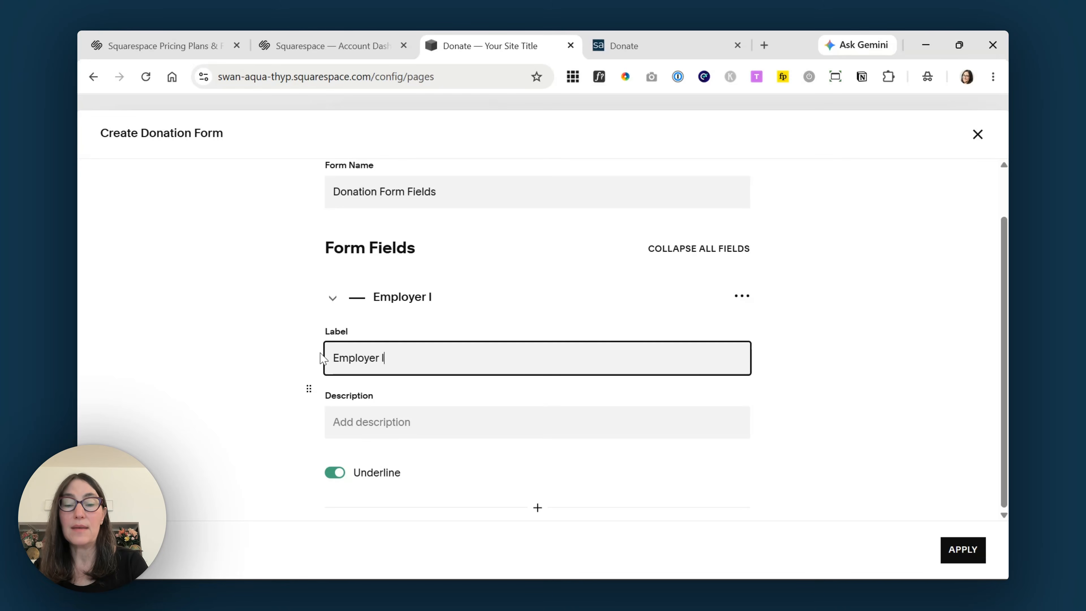
pyautogui.write('nformation')
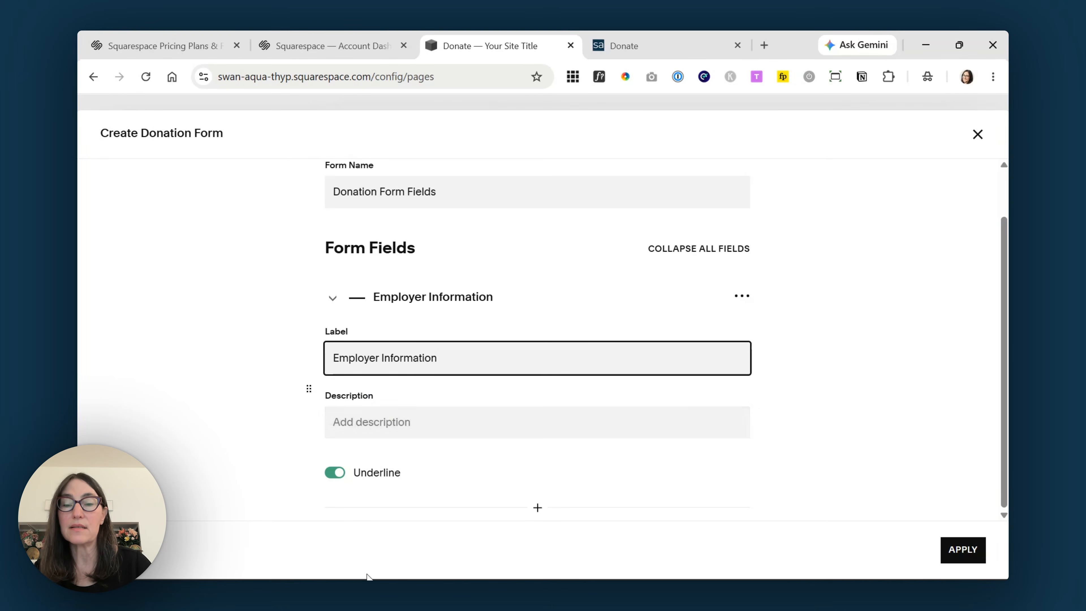
pyautogui.click(453, 420)
pyautogui.hotkey('ctrl', 'v')
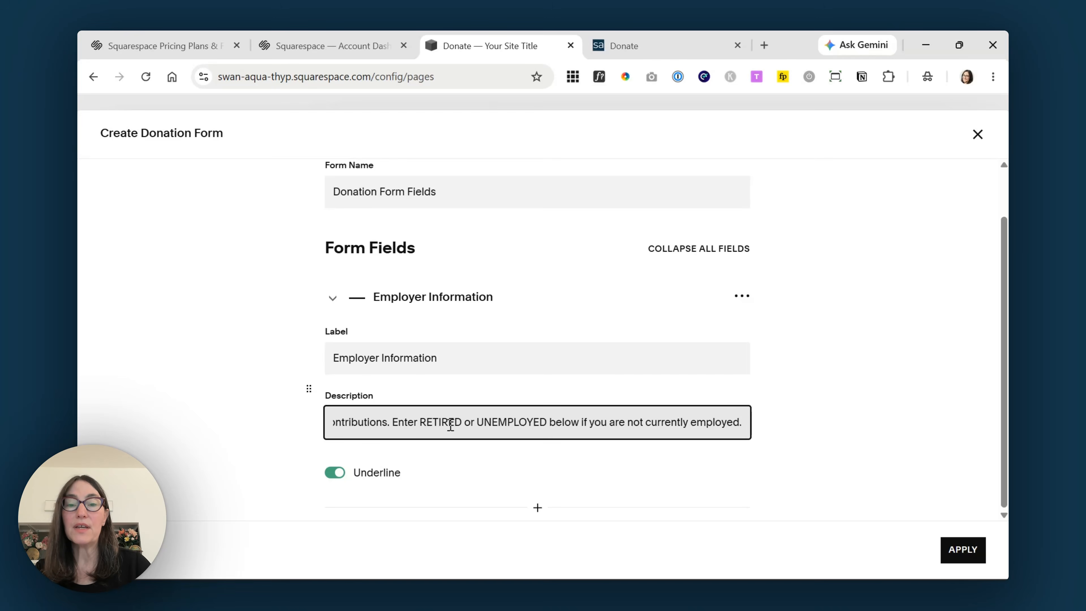
pyautogui.moveTo(404, 424); pyautogui.dragTo(317, 434)
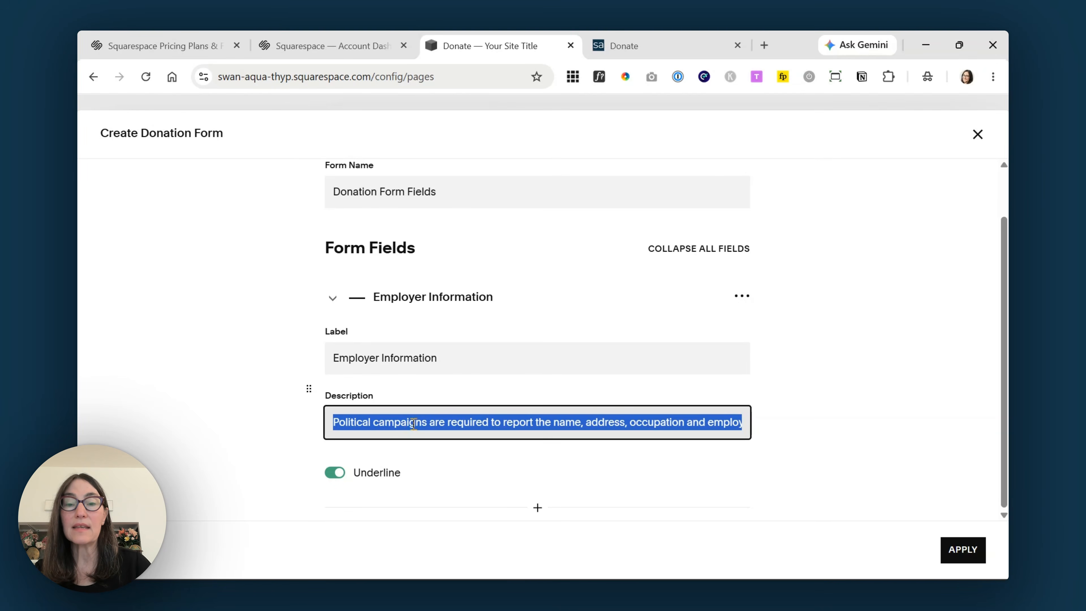
pyautogui.click(414, 423)
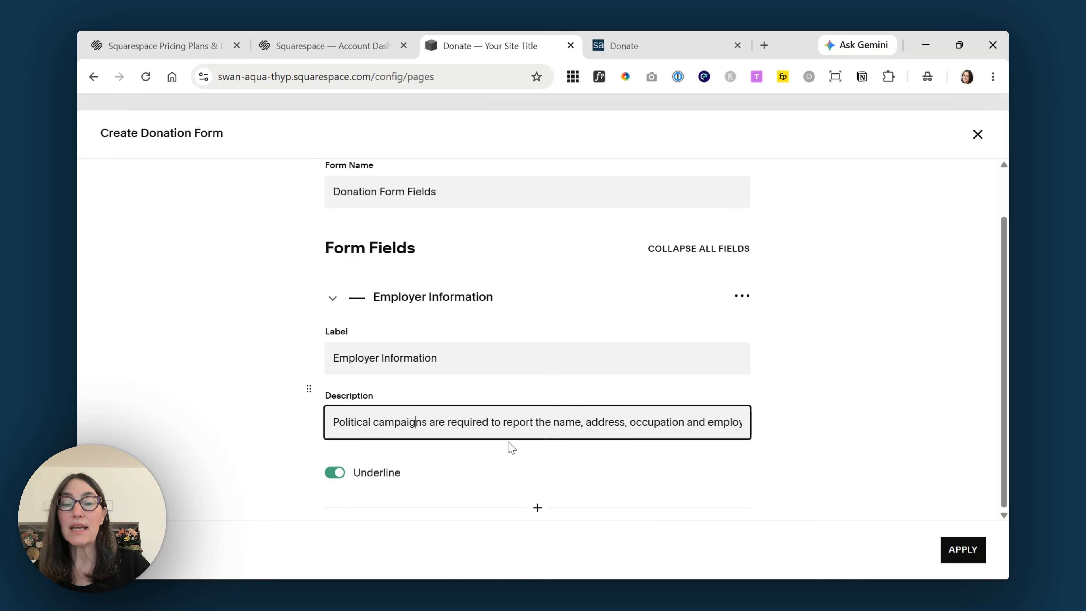
# - Add a required text field labelled 'Occupaton'
pyautogui.click(538, 508)
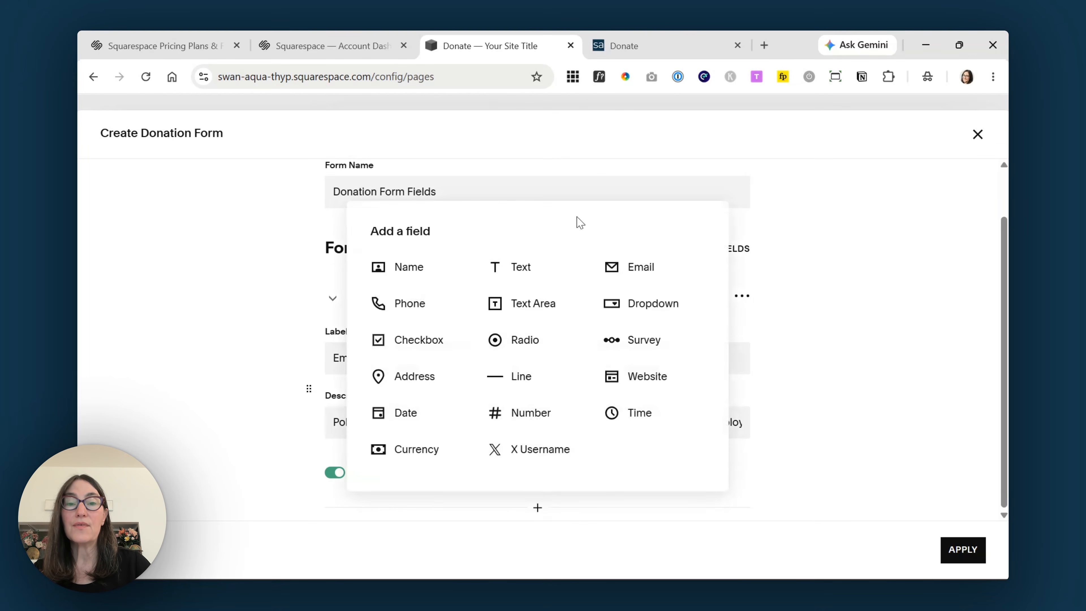
pyautogui.click(540, 274)
pyautogui.write('Occ')
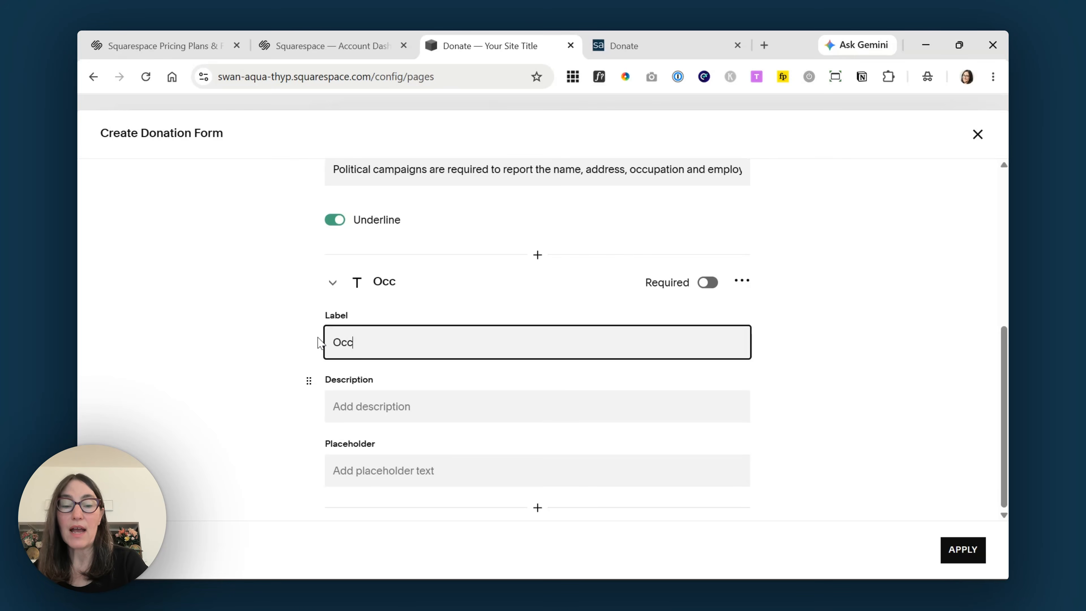
pyautogui.write('uatio')
pyautogui.press('BackSpace')
pyautogui.press('BackSpace')
pyautogui.press('BackSpace')
pyautogui.press('BackSpace')
pyautogui.write('paton')
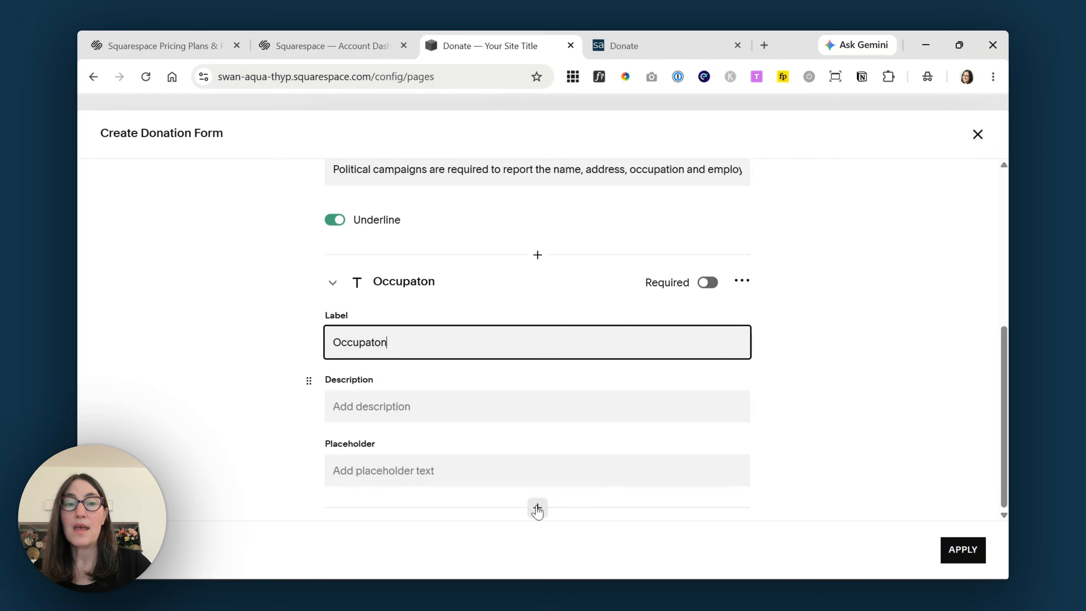
pyautogui.click(711, 284)
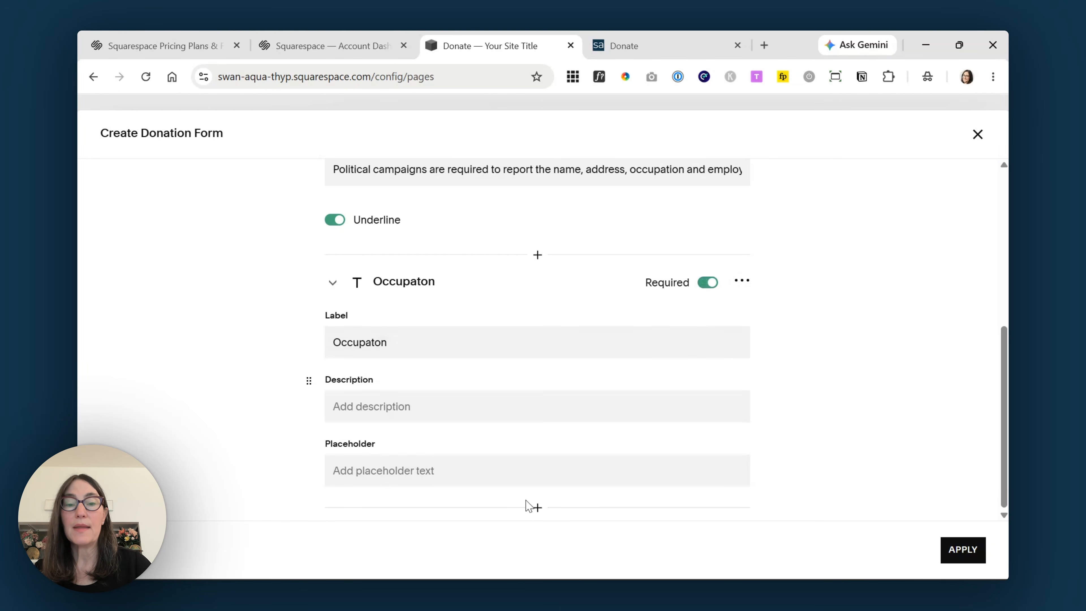
# - Add a required 'Employer' text field and apply the form to the fund
pyautogui.click(538, 508)
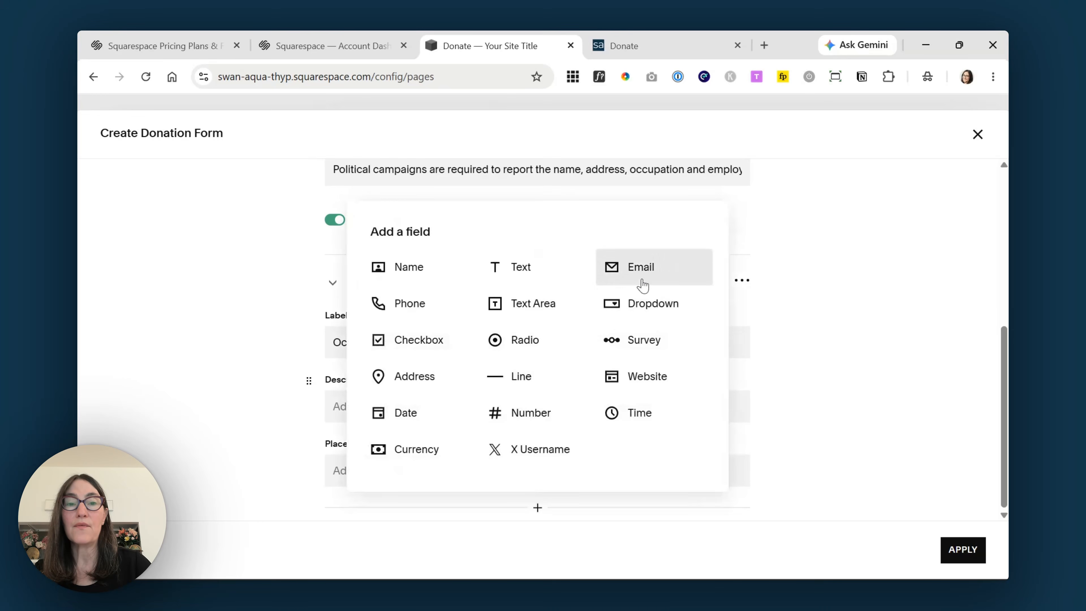
pyautogui.click(541, 273)
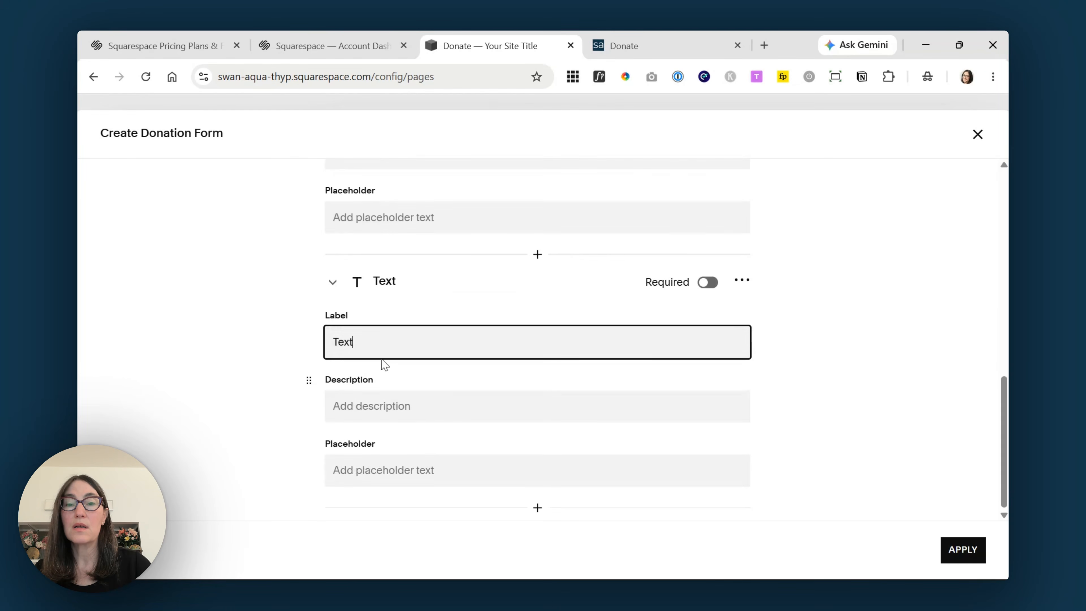
pyautogui.write('Emplo')
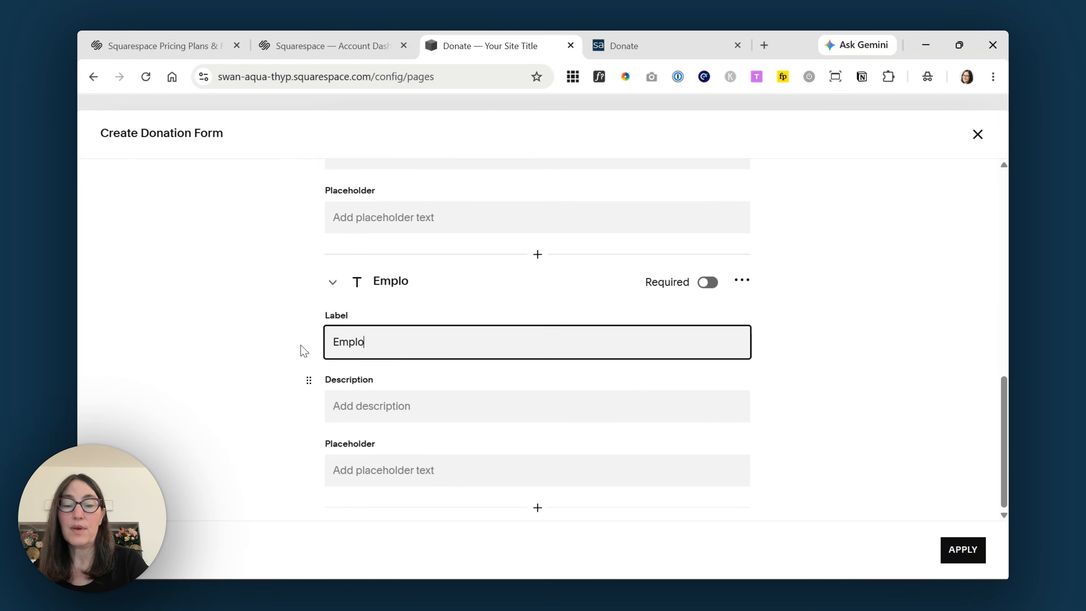
pyautogui.write('yer')
pyautogui.click(706, 283)
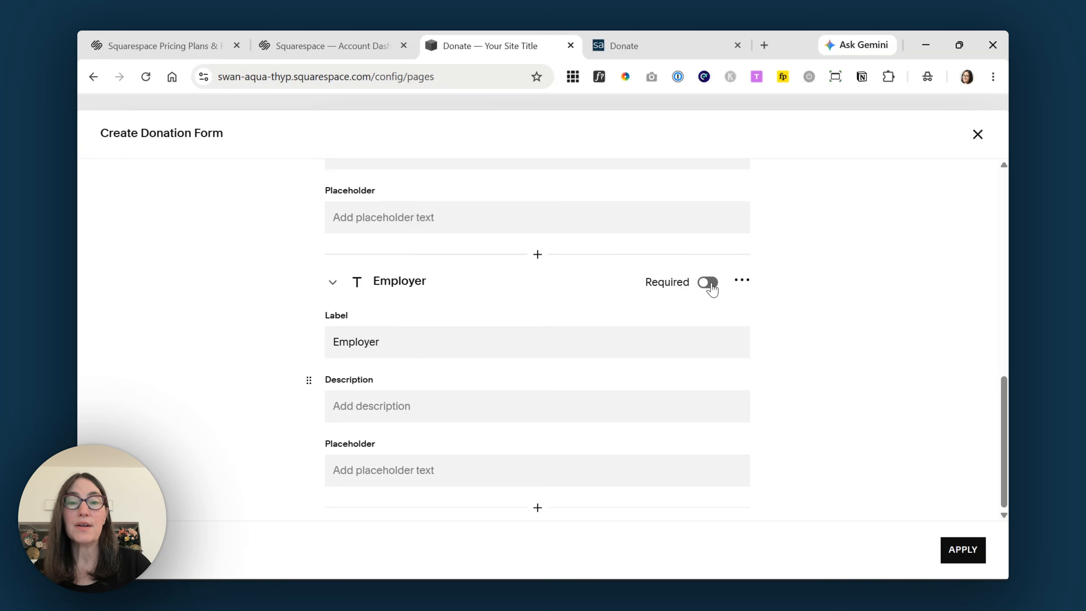
pyautogui.click(537, 508)
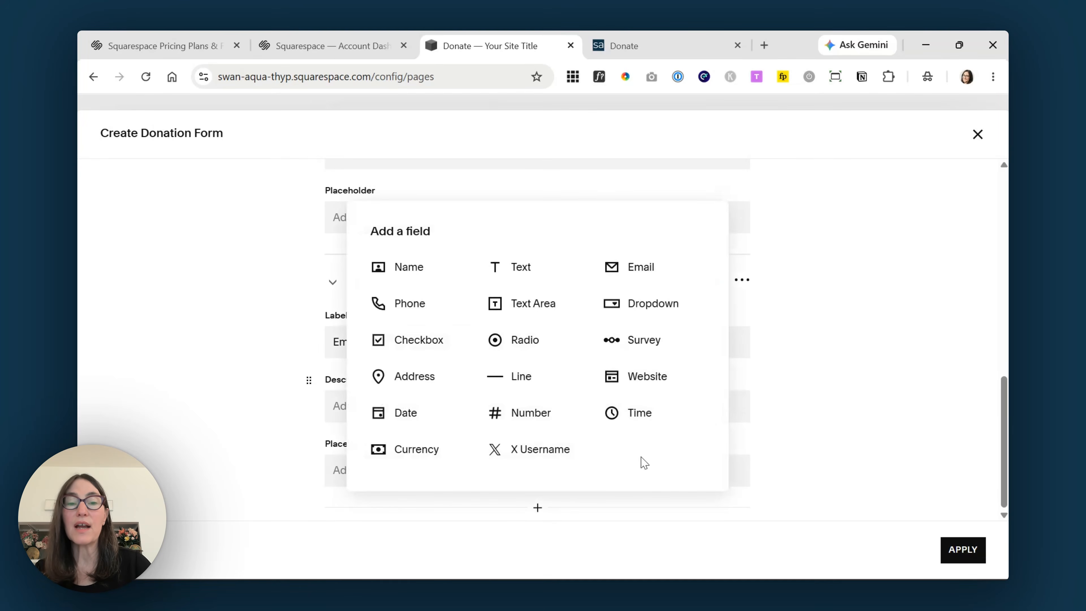
pyautogui.click(809, 320)
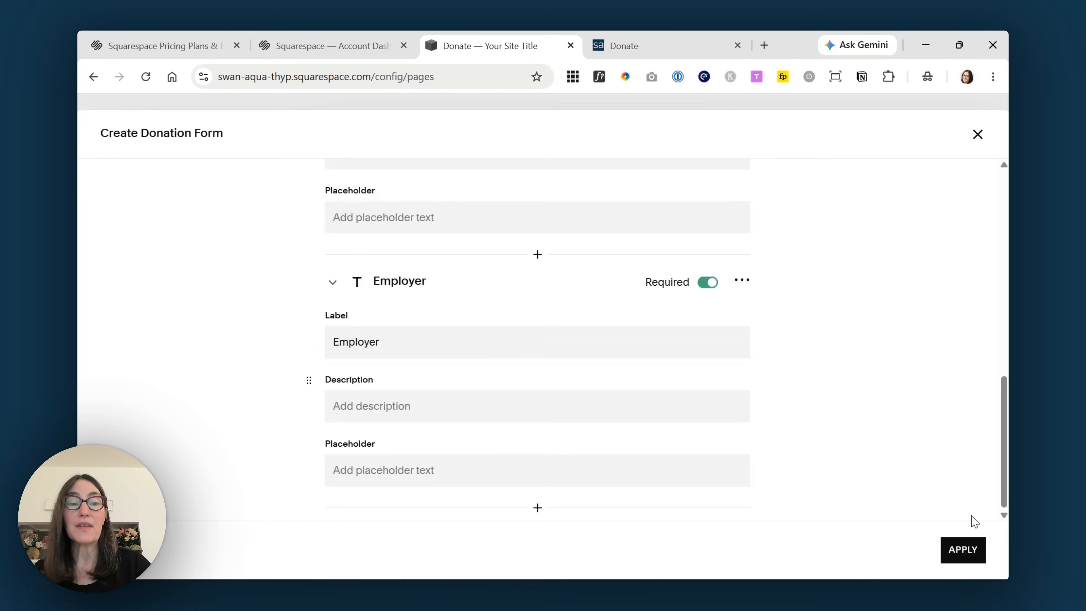
pyautogui.click(963, 551)
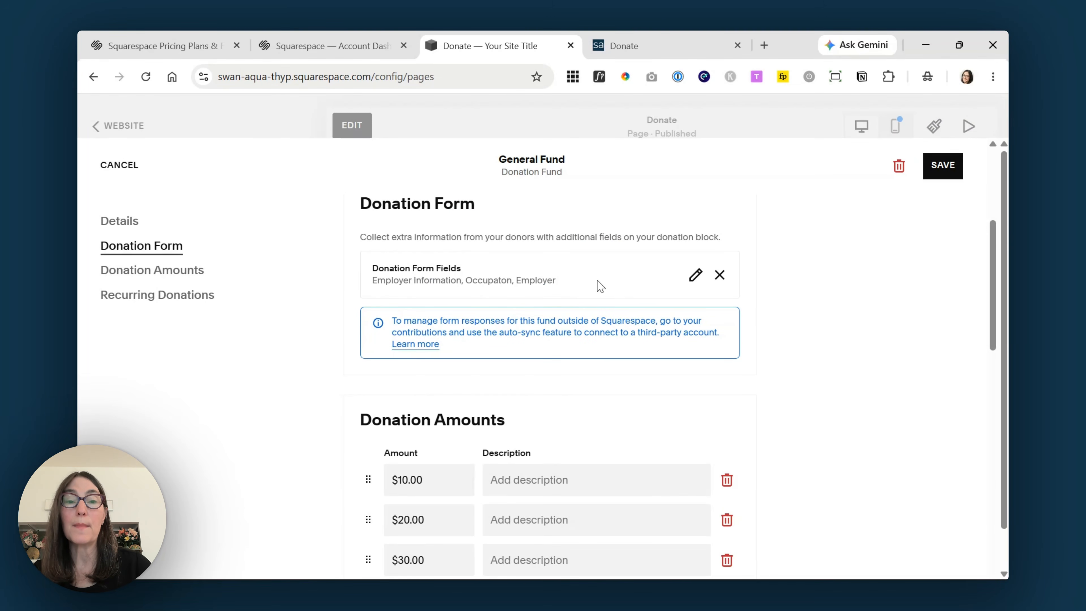
# - Add a $5.00 General Fund amount, move it to the top, and delete the $40.00 amount
pyautogui.moveTo(994, 229); pyautogui.dragTo(996, 280)
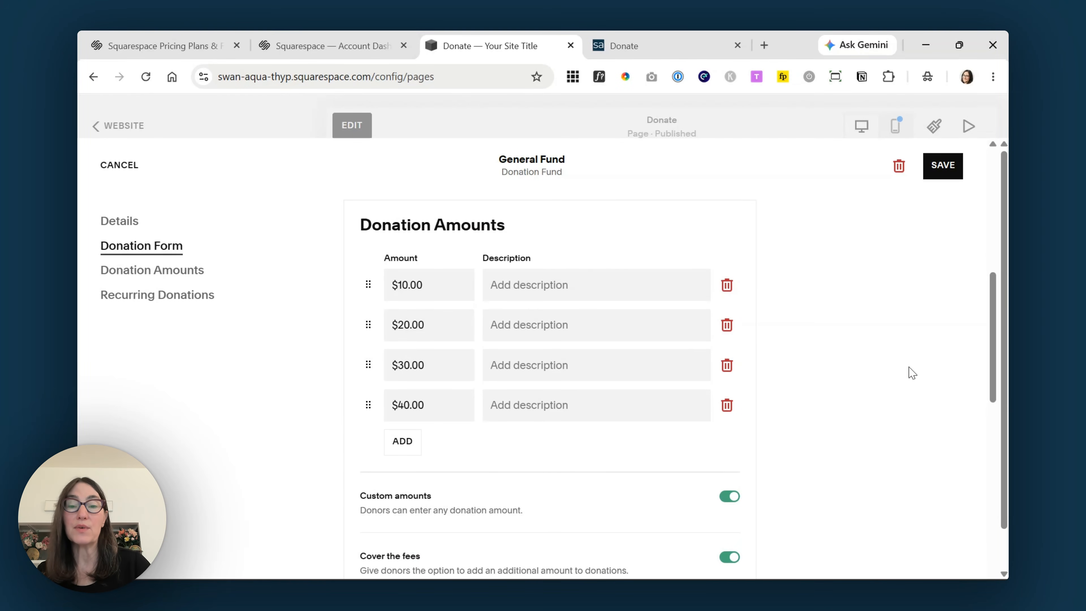
pyautogui.click(402, 442)
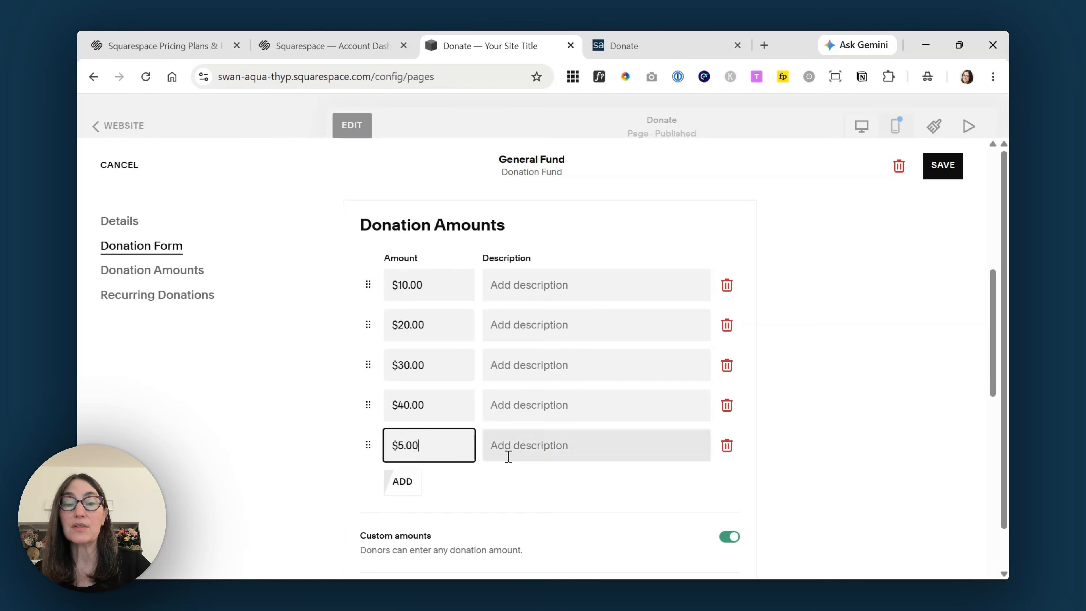
pyautogui.moveTo(368, 446); pyautogui.dragTo(373, 247)
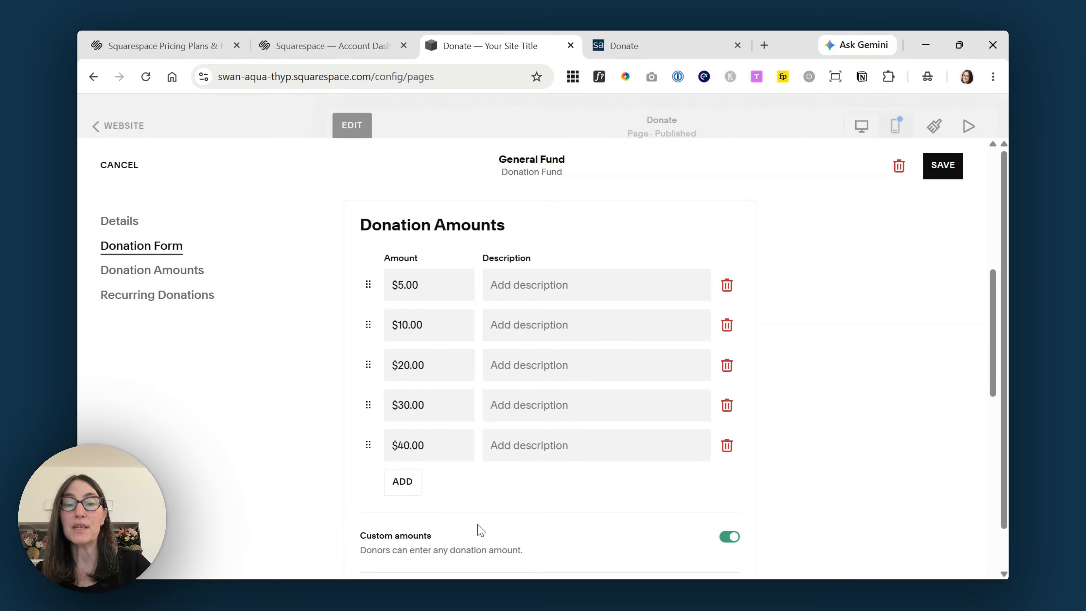
pyautogui.click(727, 446)
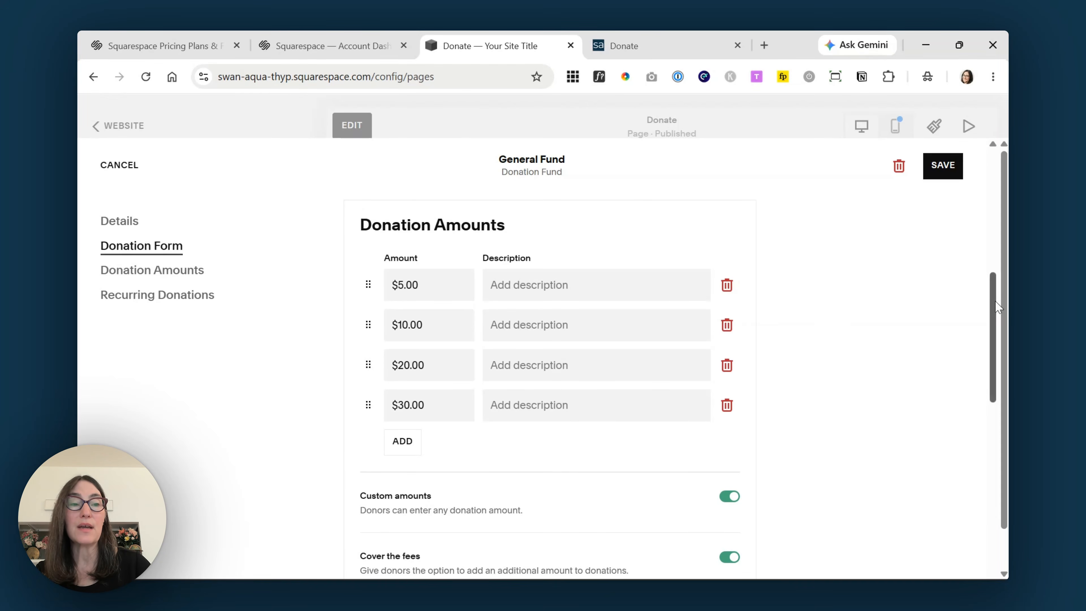
pyautogui.moveTo(999, 306); pyautogui.dragTo(1000, 354)
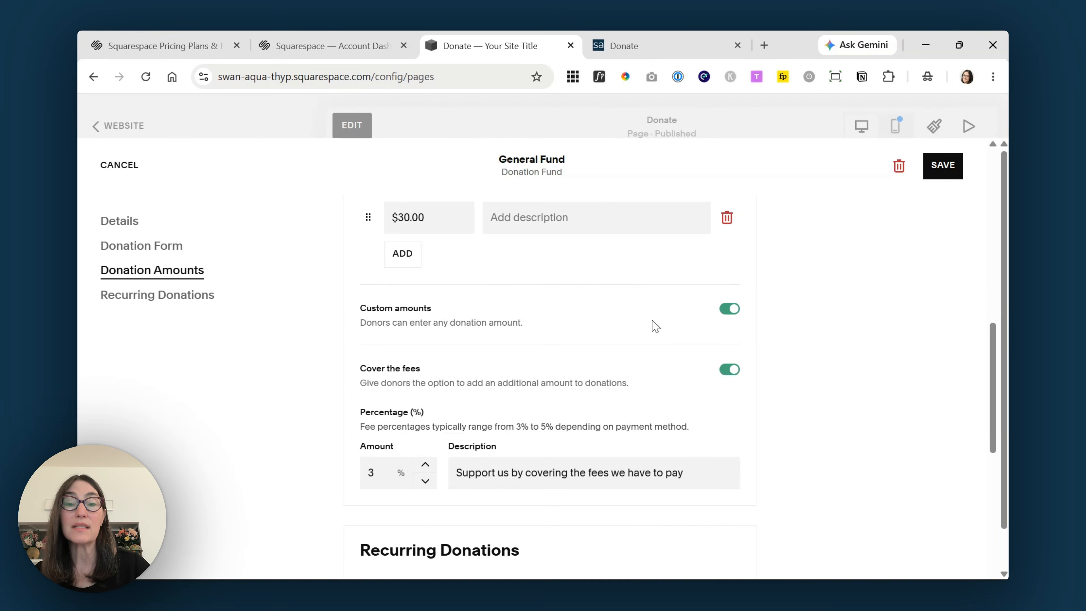
# - Raise the cover-the-fees percentage by two steps
pyautogui.scroll(-2, 655, 326)
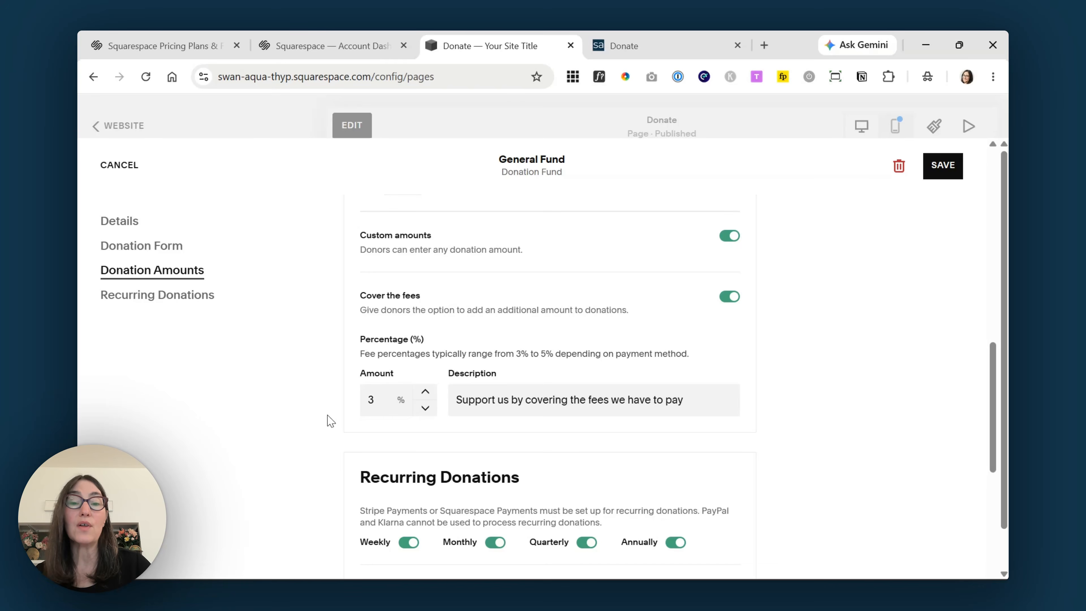
pyautogui.click(425, 392)
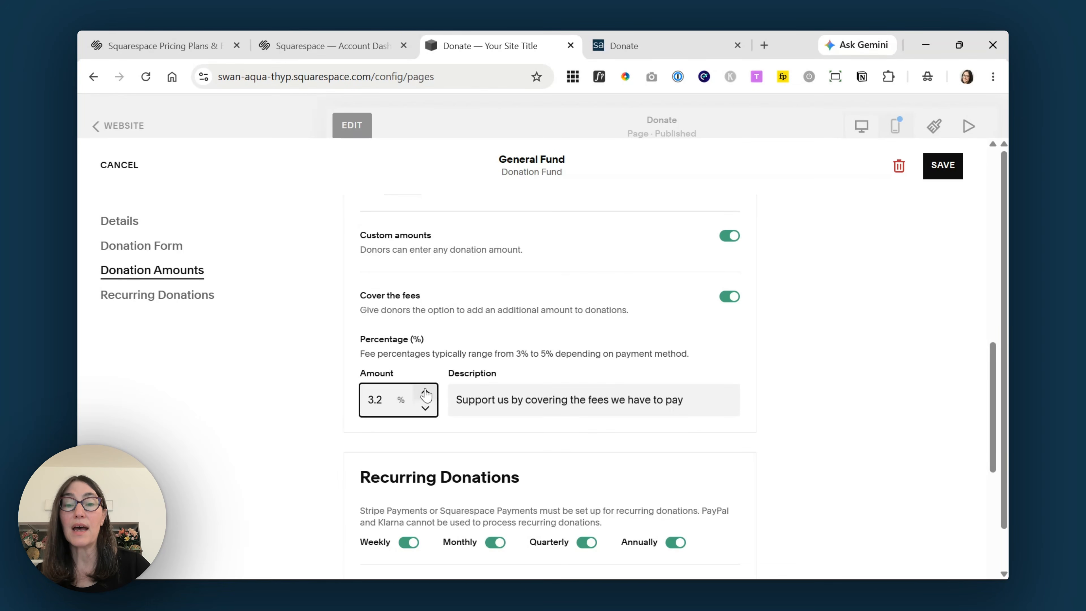
pyautogui.click(426, 393)
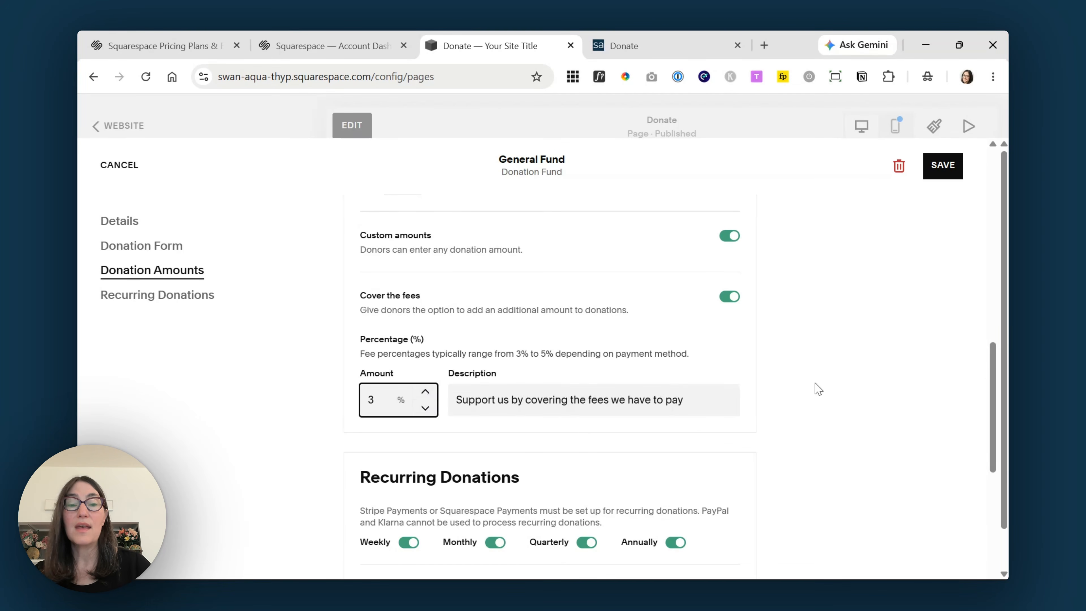
# - Turn off weekly, quarterly and annual recurring donations, leaving only monthly
pyautogui.scroll(-5, 989, 380)
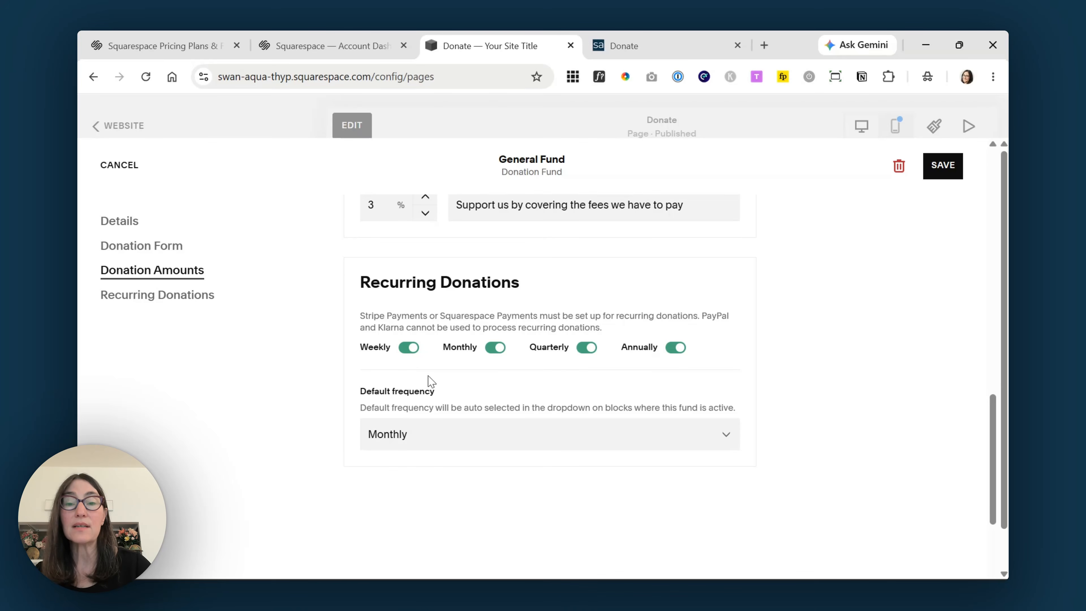
pyautogui.click(409, 347)
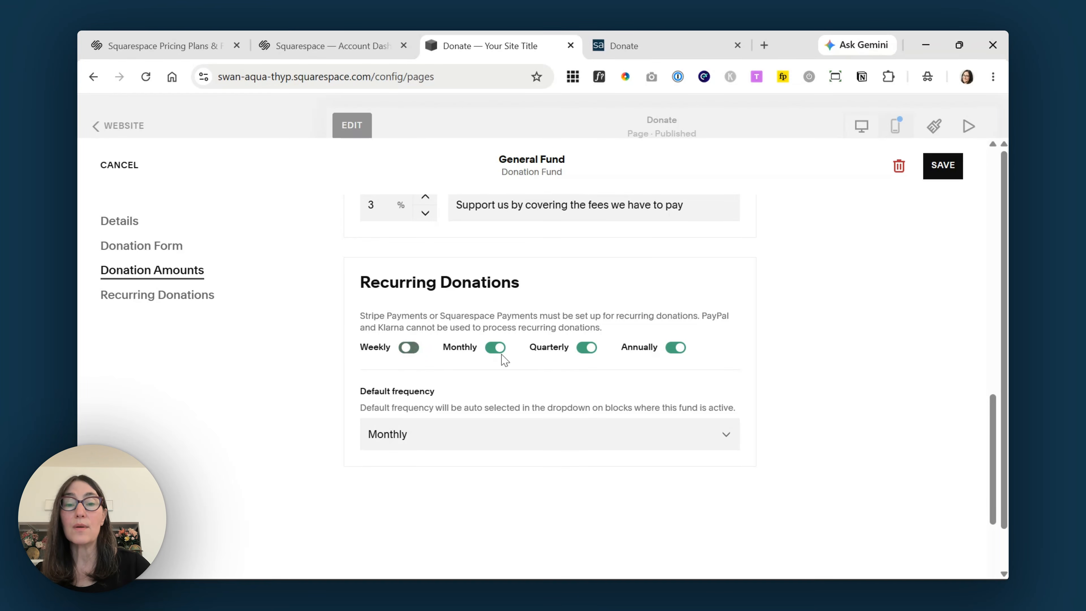
pyautogui.click(586, 349)
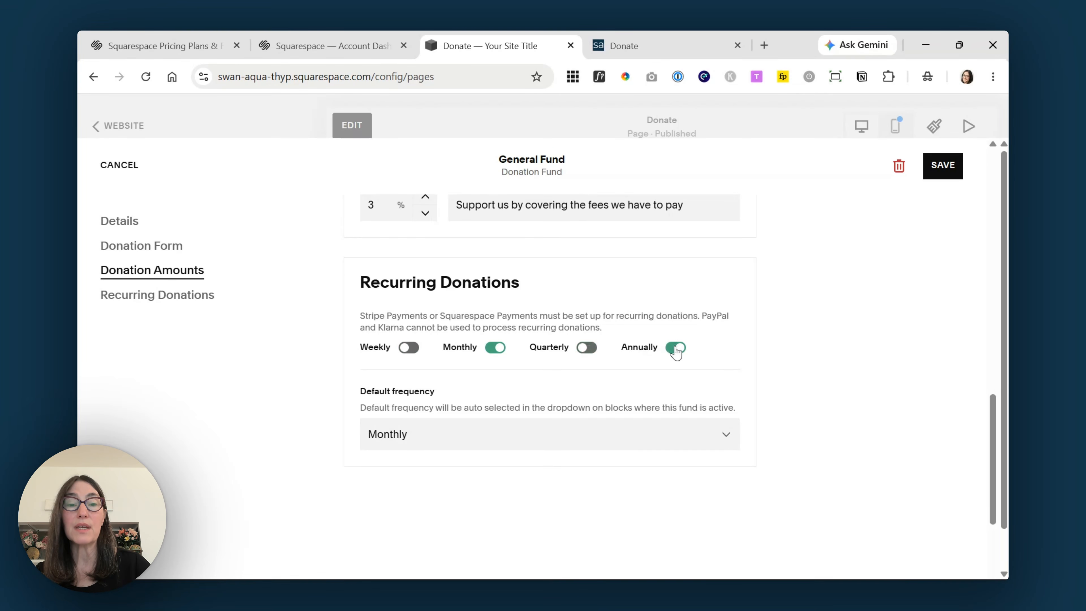
pyautogui.click(676, 349)
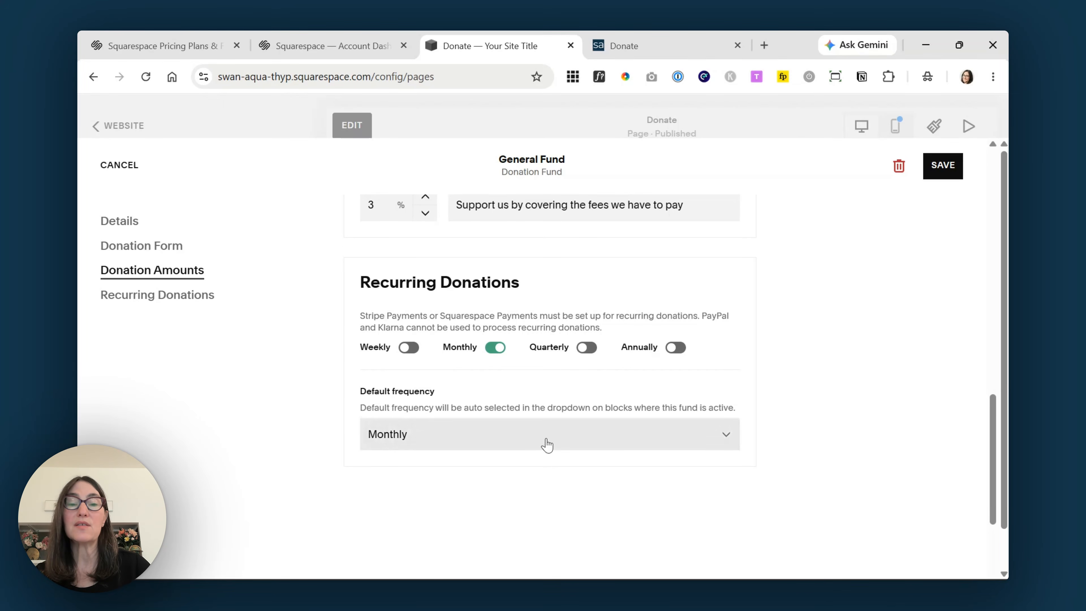
# - Set the default donation frequency to One-Time and save the General Fund settings
pyautogui.click(549, 440)
pyautogui.click(541, 481)
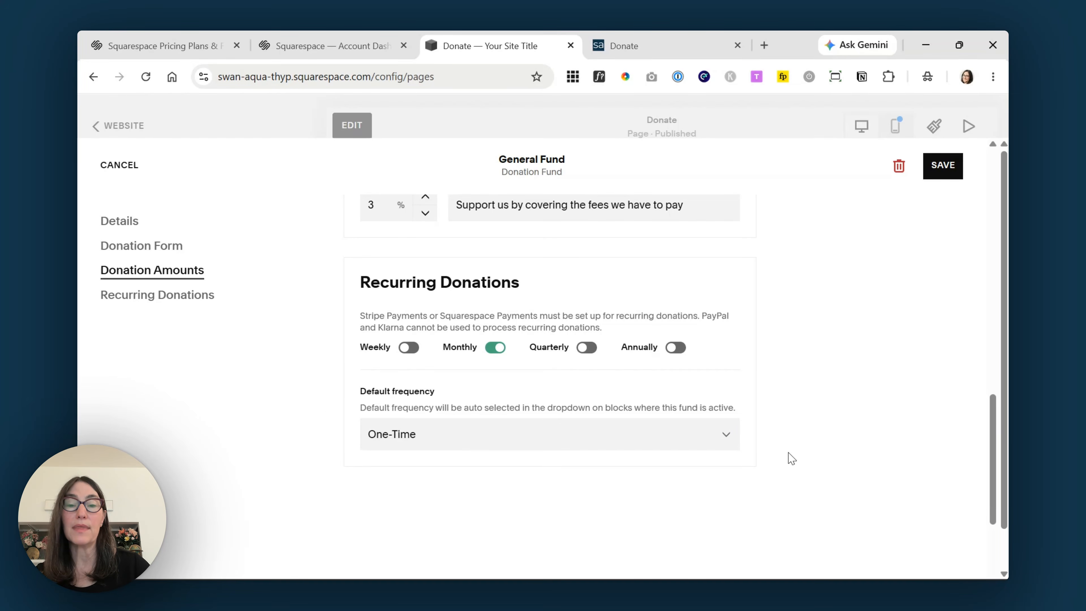
pyautogui.click(673, 443)
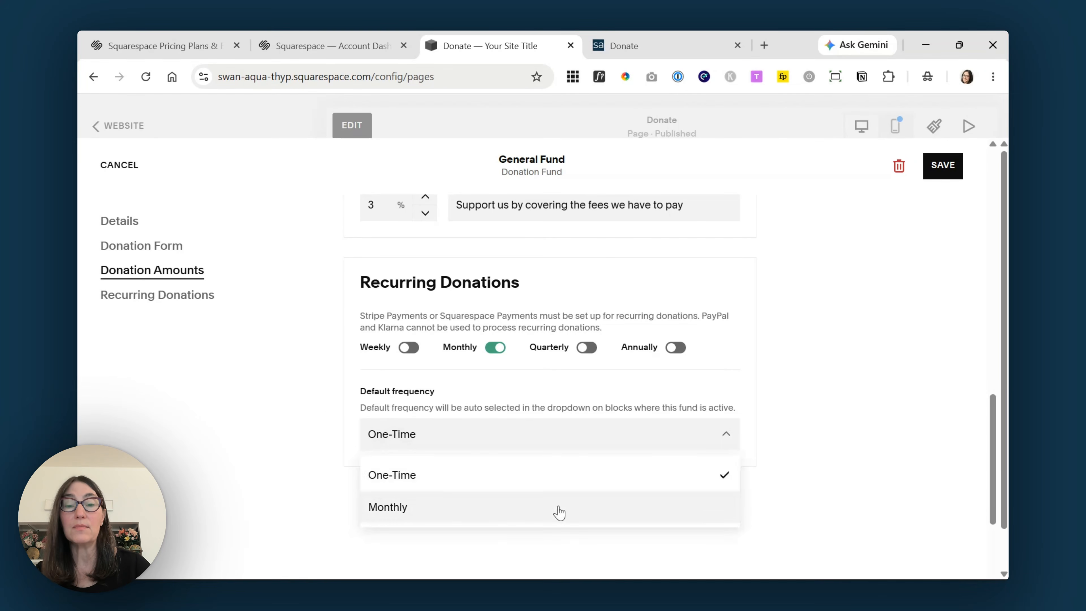
pyautogui.click(556, 508)
pyautogui.click(585, 441)
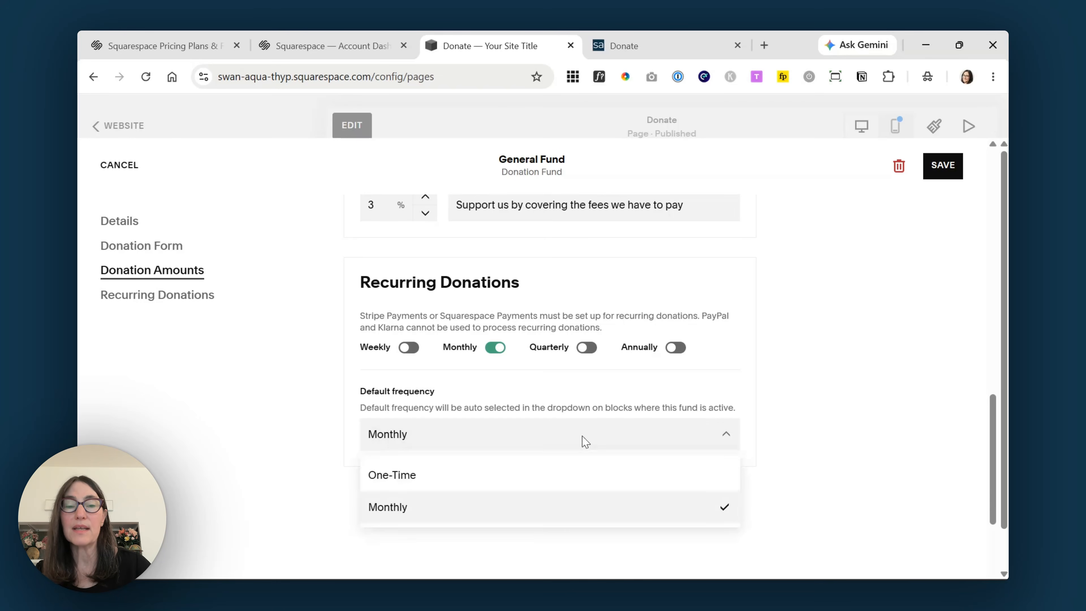
pyautogui.click(582, 483)
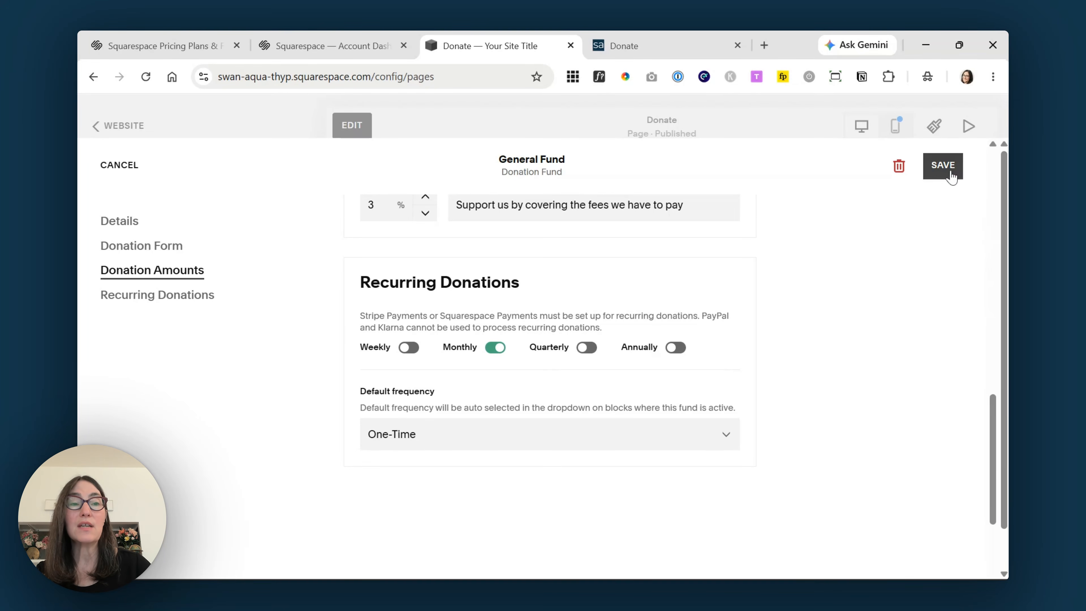
pyautogui.click(950, 174)
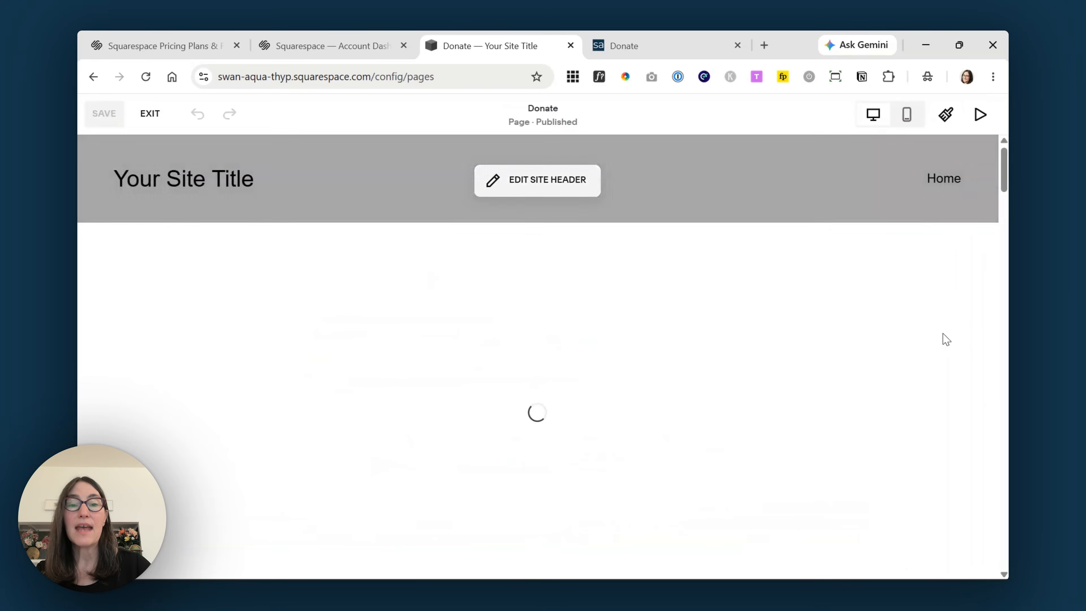
# - Select the donation form block on the Donate page and exit the page editor
pyautogui.scroll(-10, 943, 334)
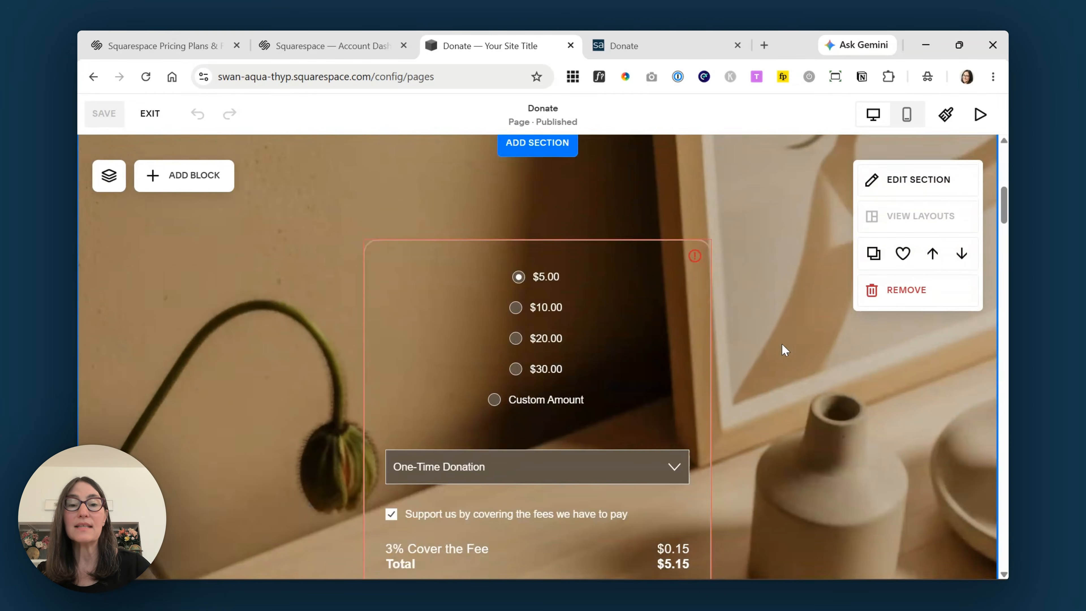
pyautogui.scroll(-3, 783, 348)
pyautogui.scroll(2, 727, 300)
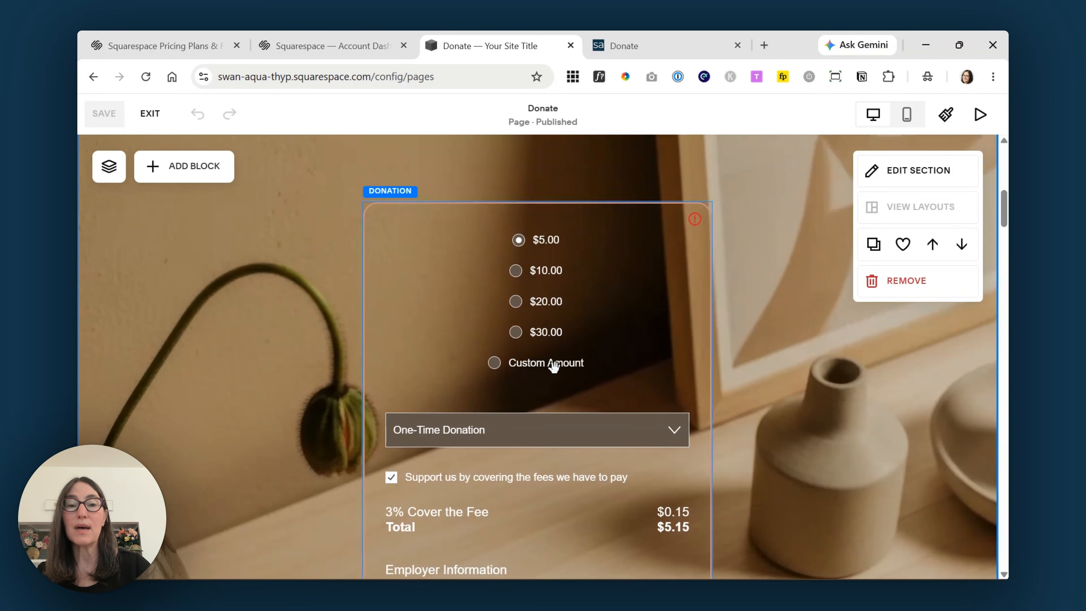
pyautogui.scroll(-2, 637, 305)
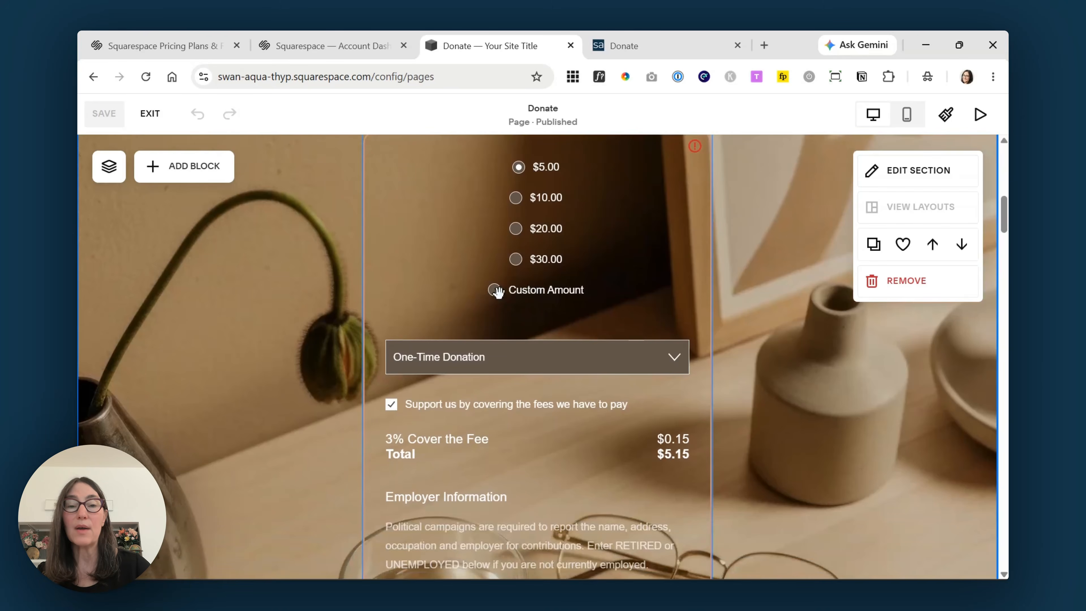
pyautogui.scroll(-2, 608, 284)
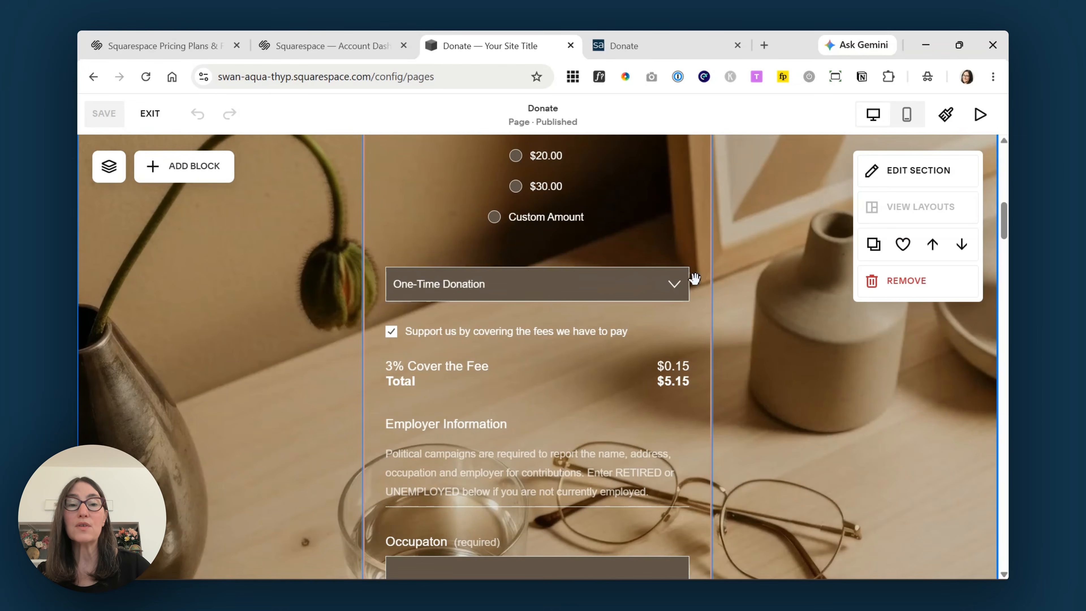
pyautogui.click(677, 284)
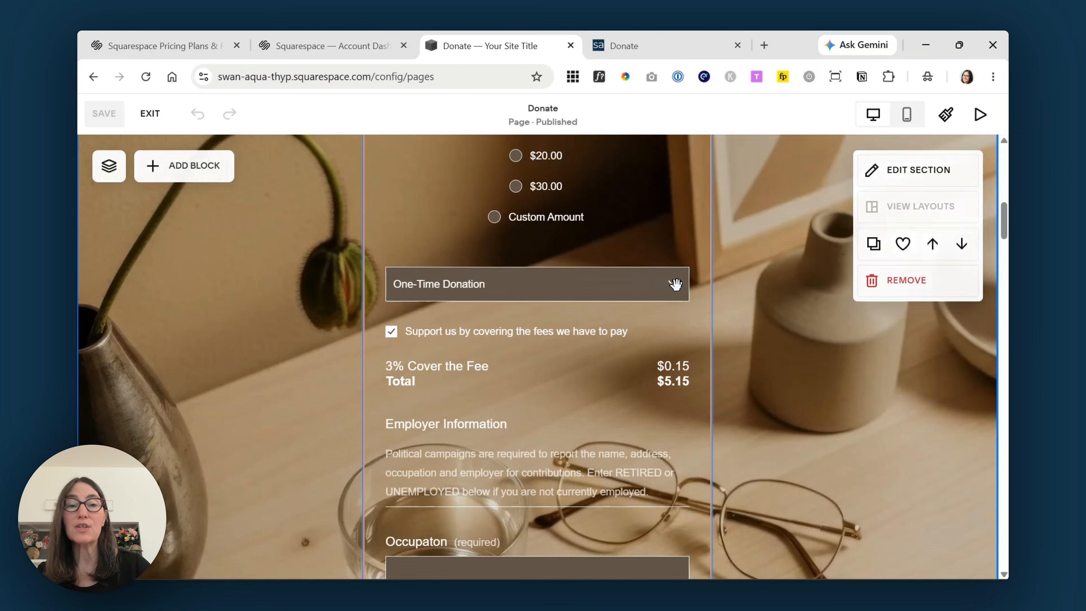
pyautogui.click(148, 122)
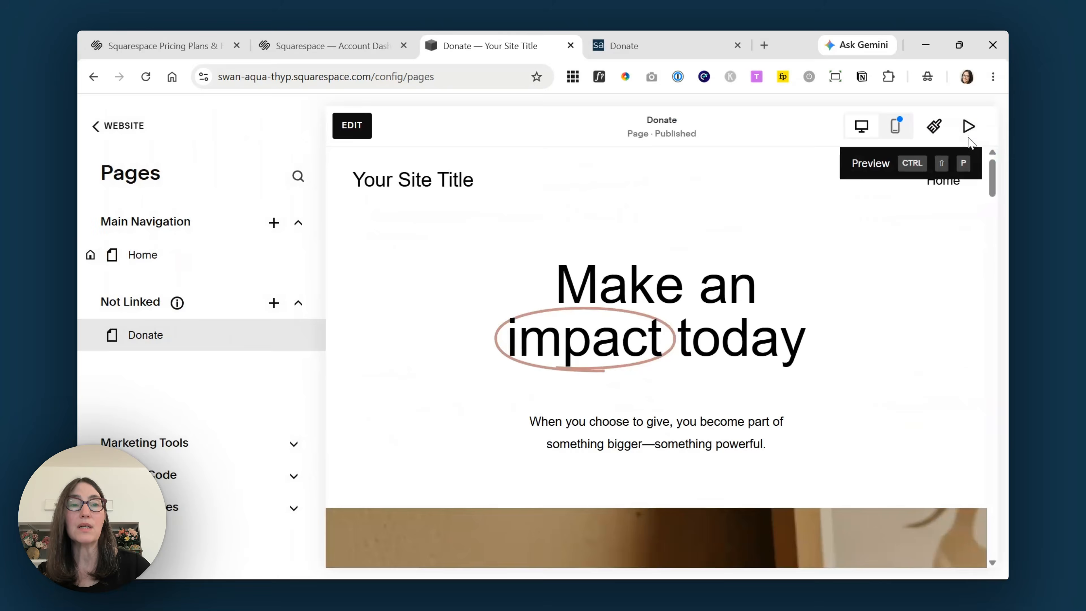
pyautogui.click(969, 137)
pyautogui.scroll(-10, 816, 288)
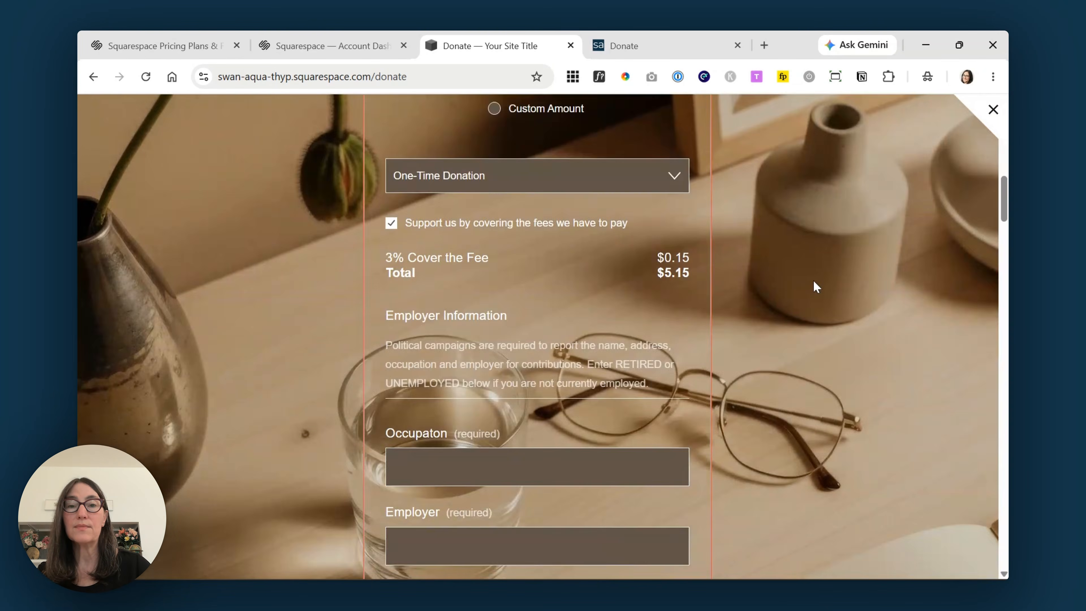
pyautogui.scroll(3, 813, 281)
pyautogui.click(676, 316)
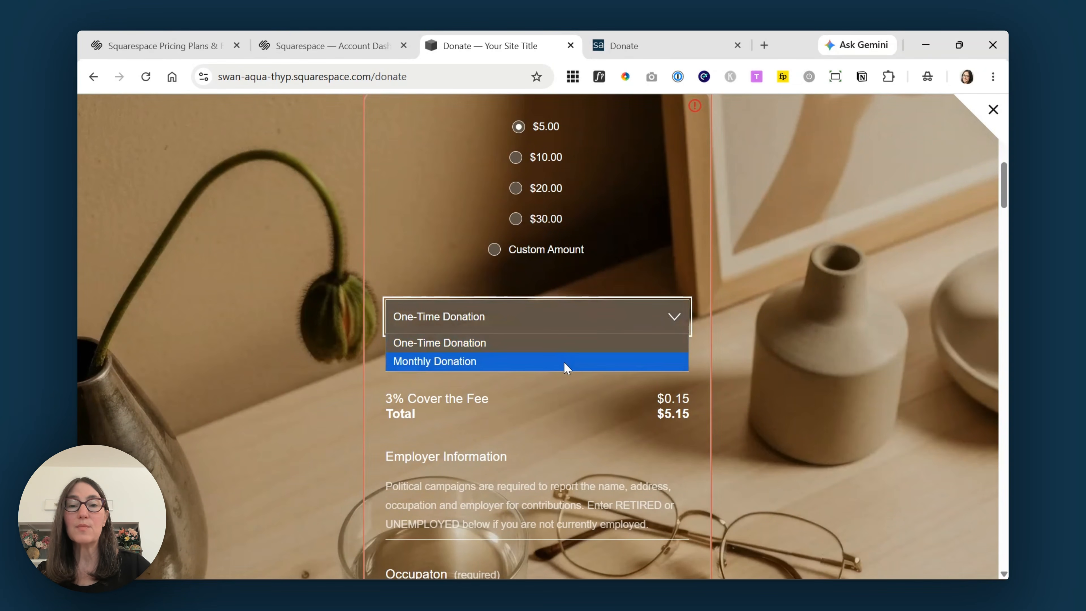
pyautogui.click(803, 326)
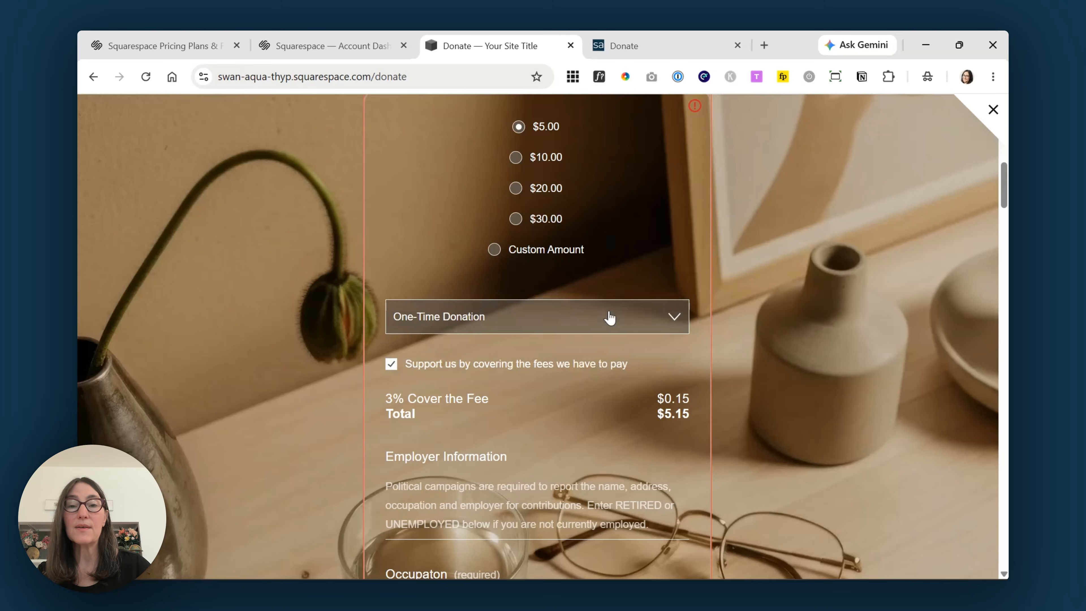
pyautogui.scroll(-2, 610, 318)
pyautogui.click(391, 292)
pyautogui.click(391, 292)
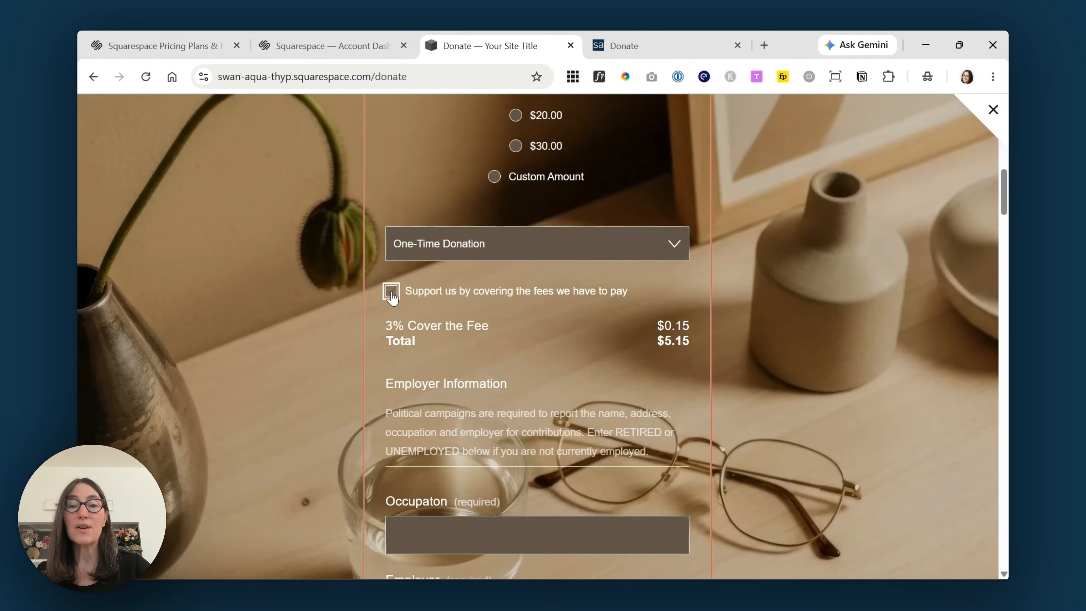
pyautogui.scroll(-4, 250, 306)
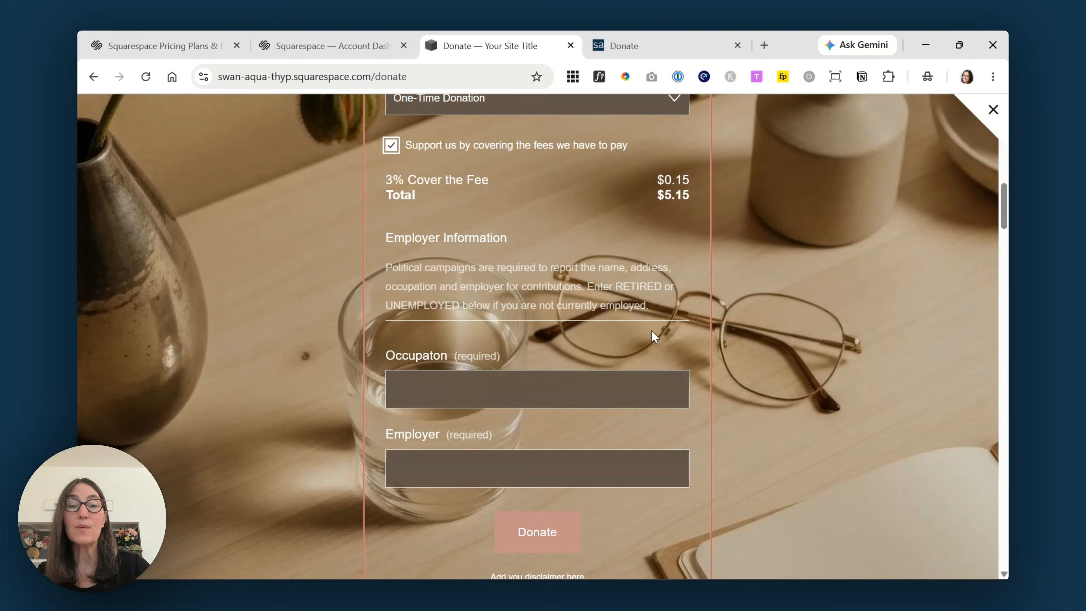
pyautogui.scroll(-2, 584, 344)
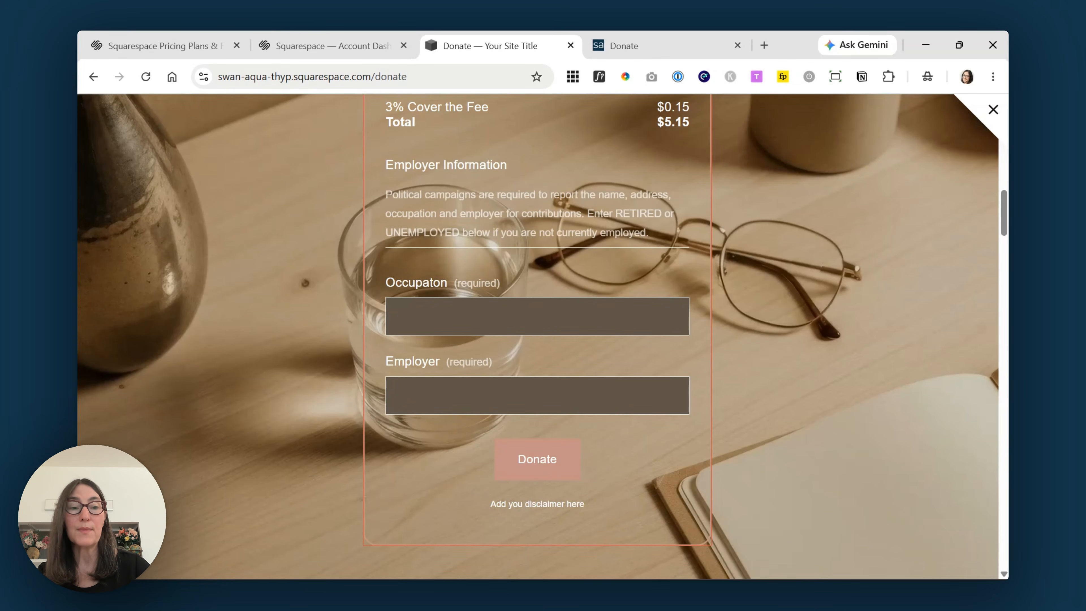
pyautogui.scroll(10, 1000, 238)
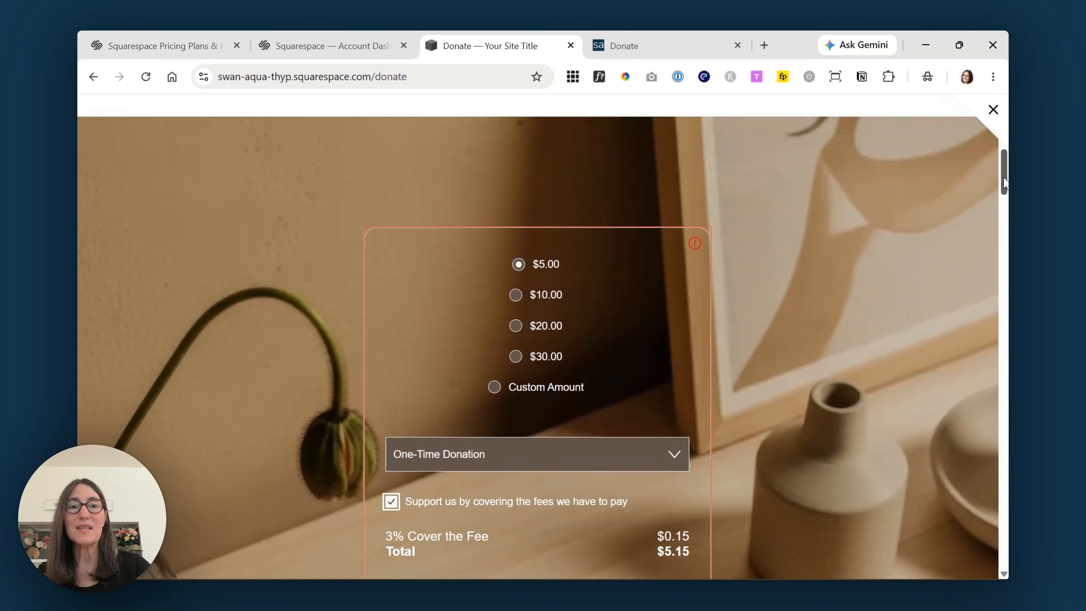
# - Reopen the Donate page editor and bring up the donation block's Design settings
pyautogui.click(993, 110)
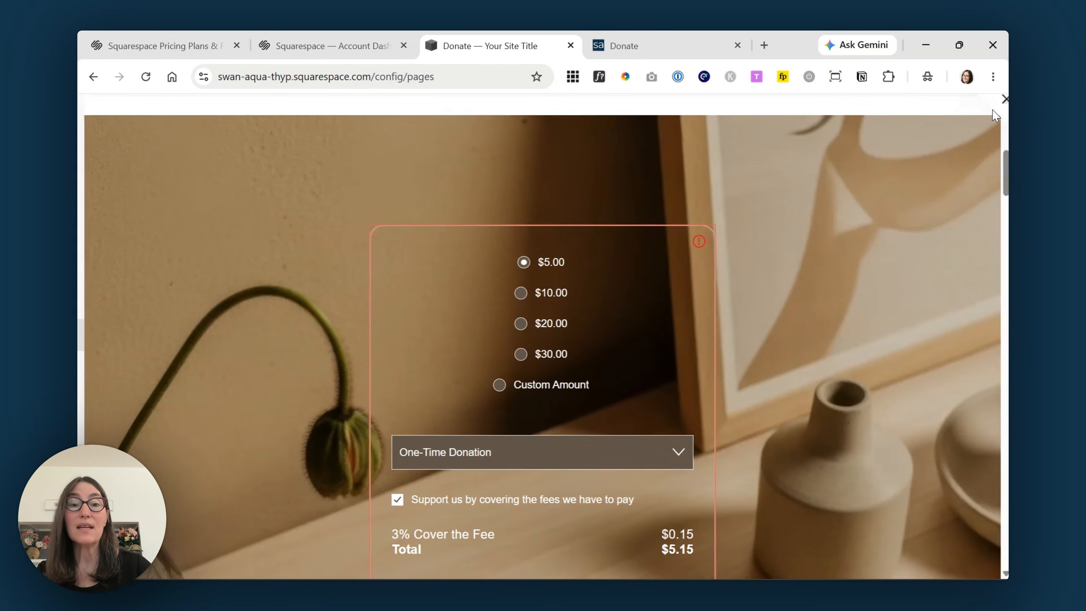
pyautogui.click(363, 124)
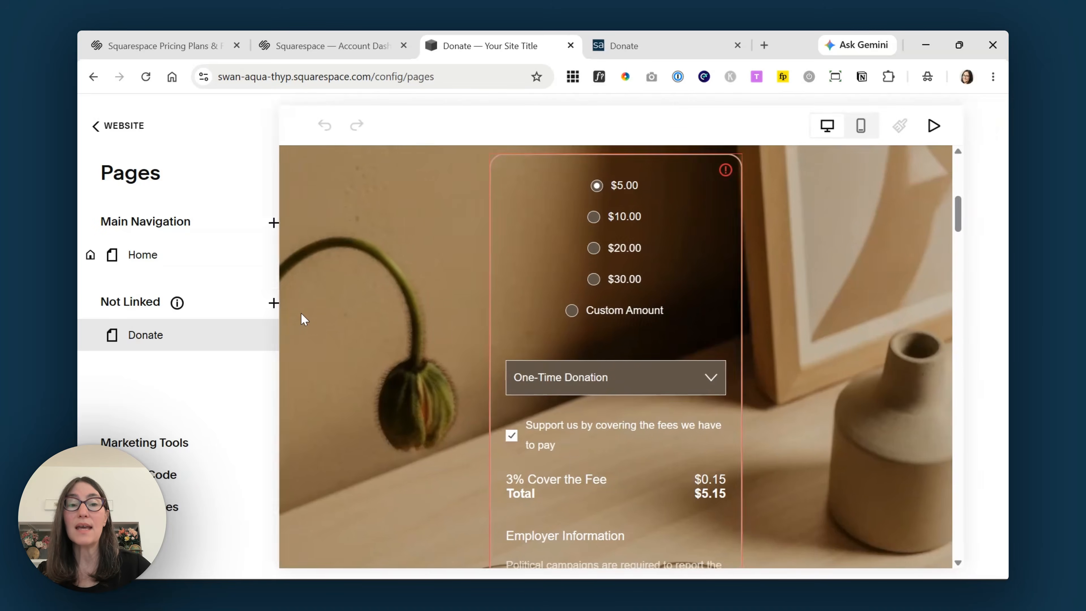
pyautogui.scroll(-2, 304, 319)
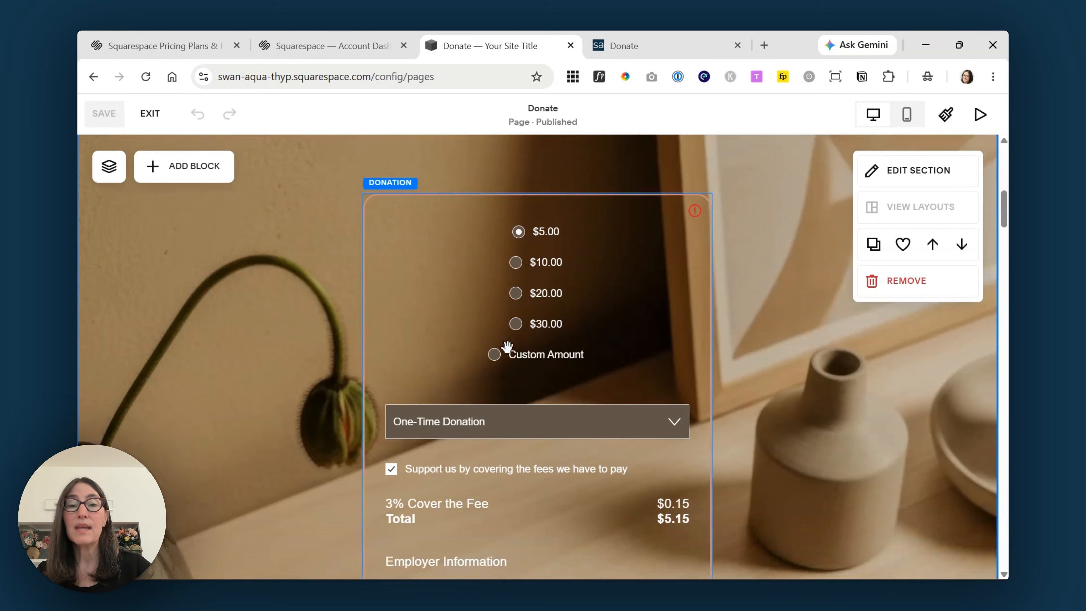
pyautogui.click(431, 298)
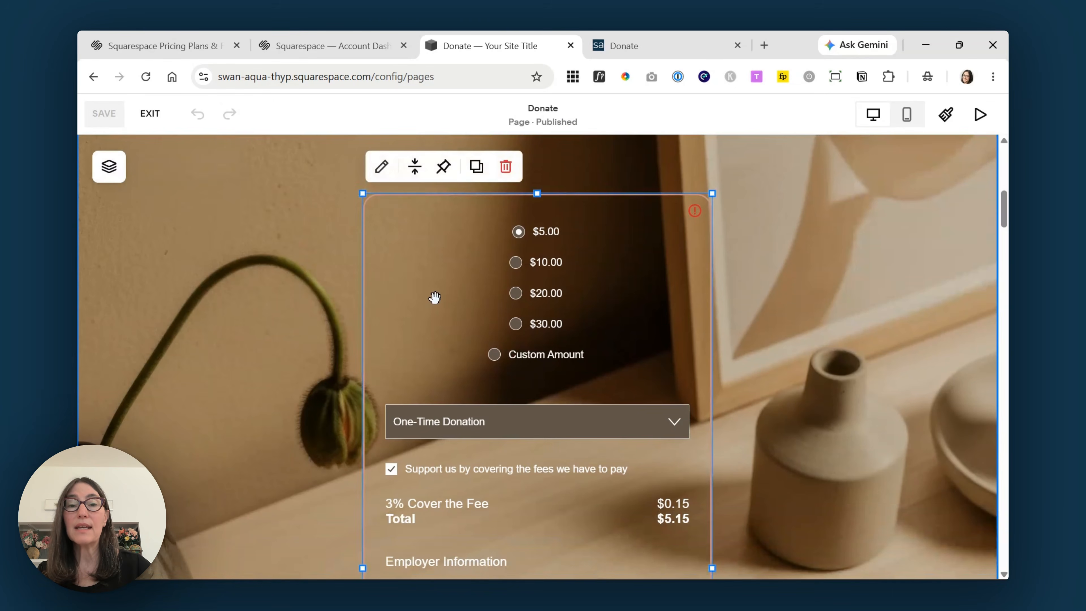
pyautogui.click(381, 168)
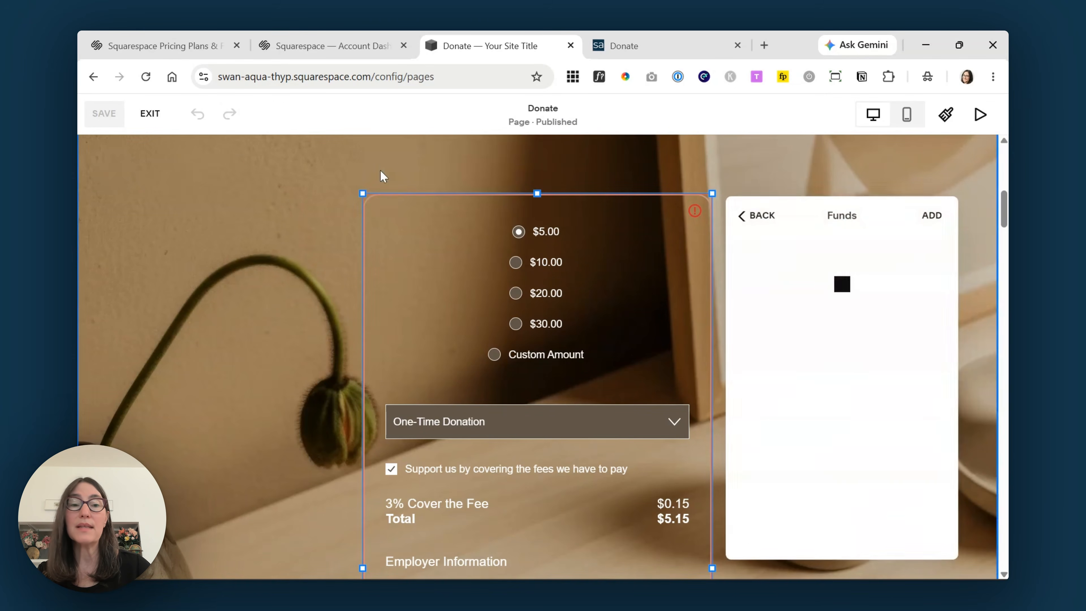
pyautogui.click(766, 219)
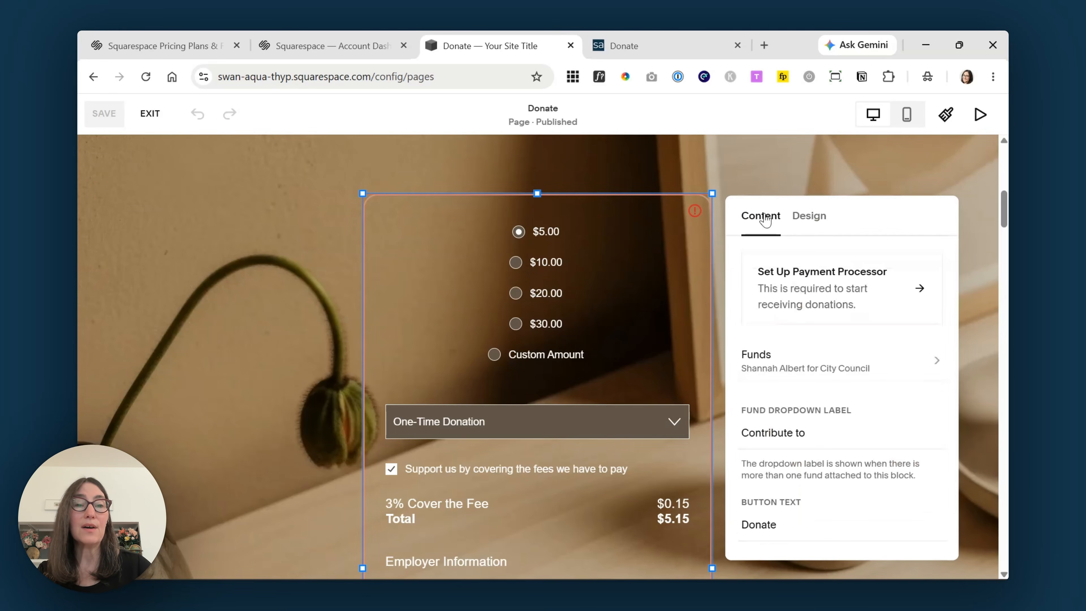
pyautogui.click(819, 222)
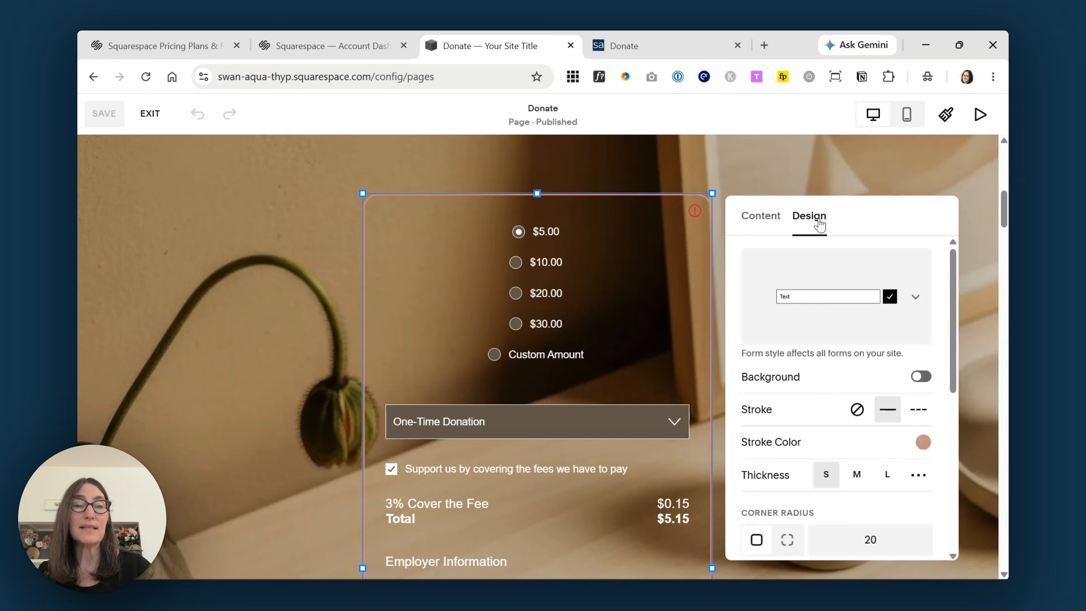
# - Try several recommended form packs and settle on the pill-style form pack
pyautogui.click(916, 298)
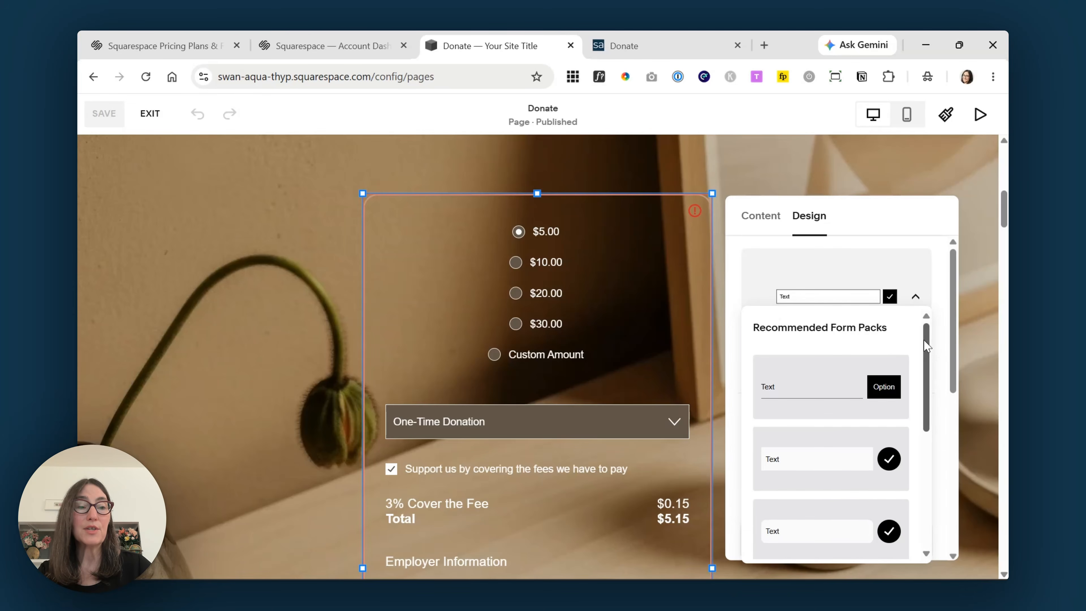
pyautogui.moveTo(930, 339); pyautogui.dragTo(927, 395)
pyautogui.scroll(5, 927, 394)
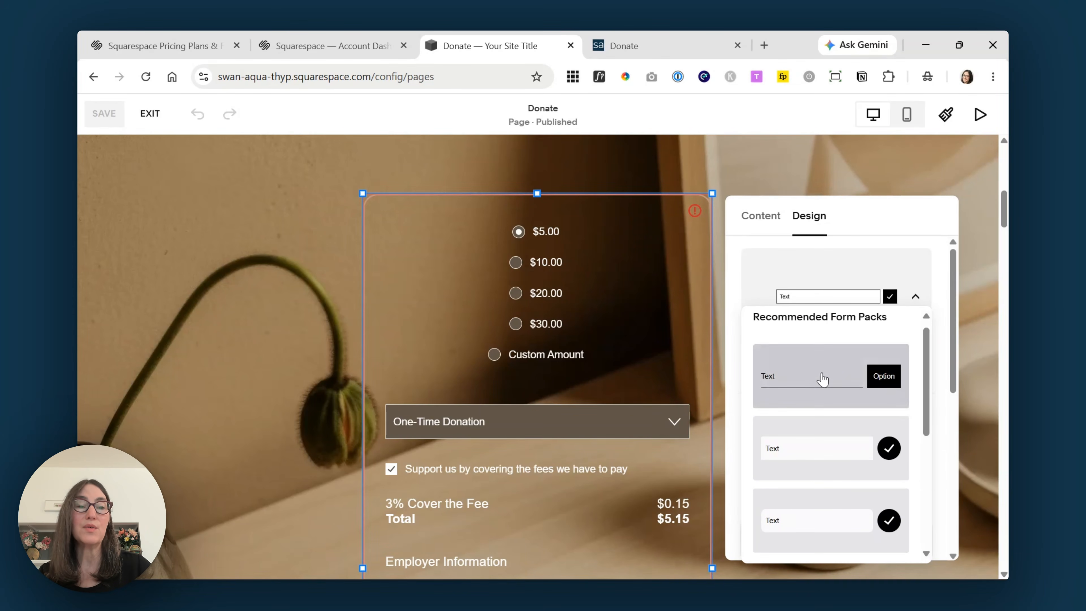
pyautogui.click(818, 376)
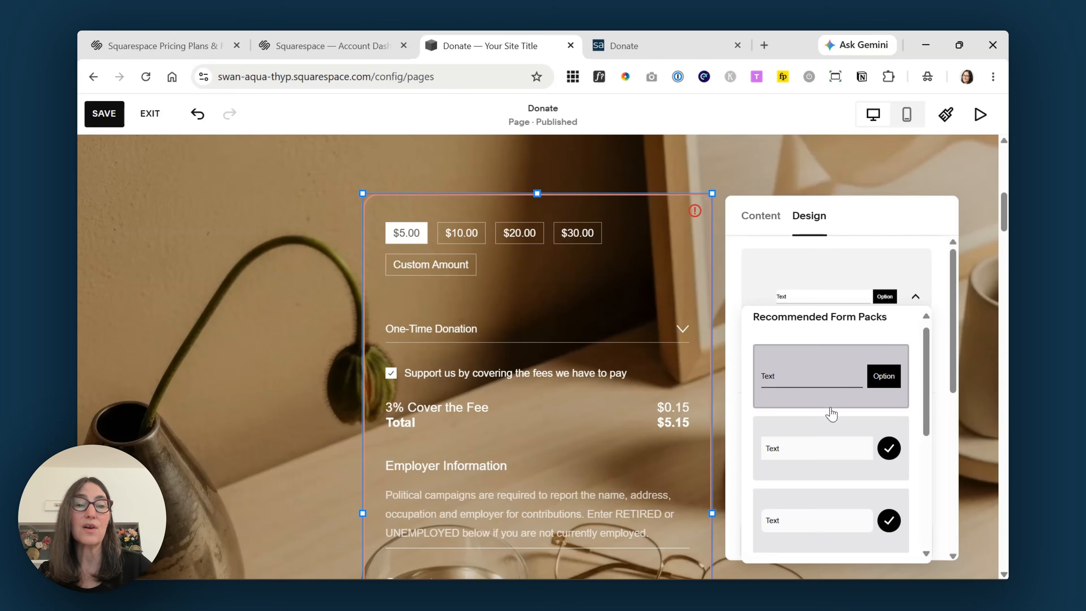
pyautogui.scroll(-2, 829, 412)
pyautogui.click(831, 383)
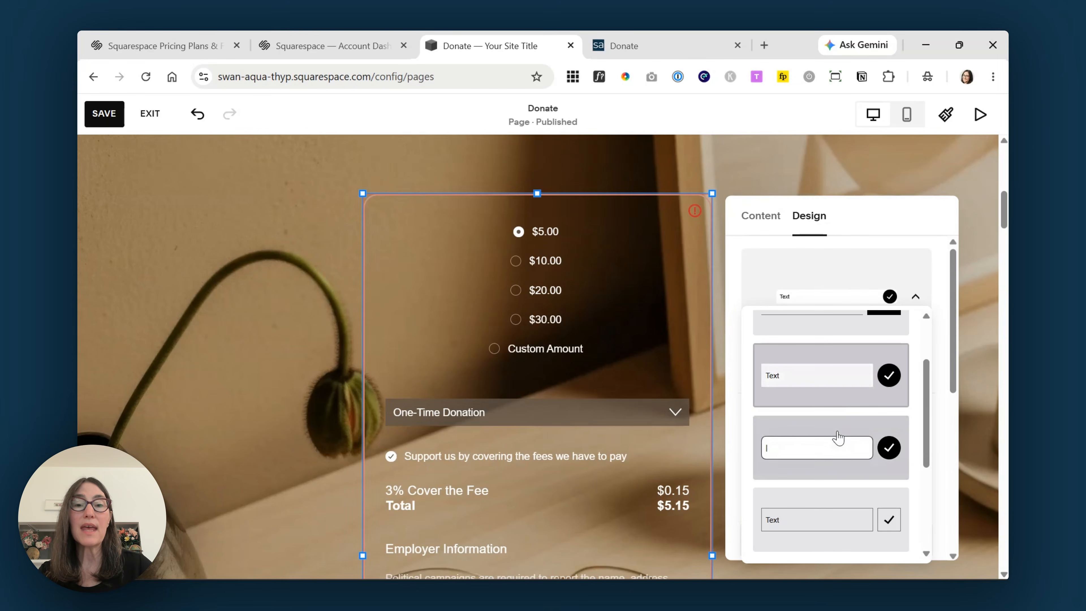
pyautogui.click(845, 518)
pyautogui.scroll(-5, 860, 492)
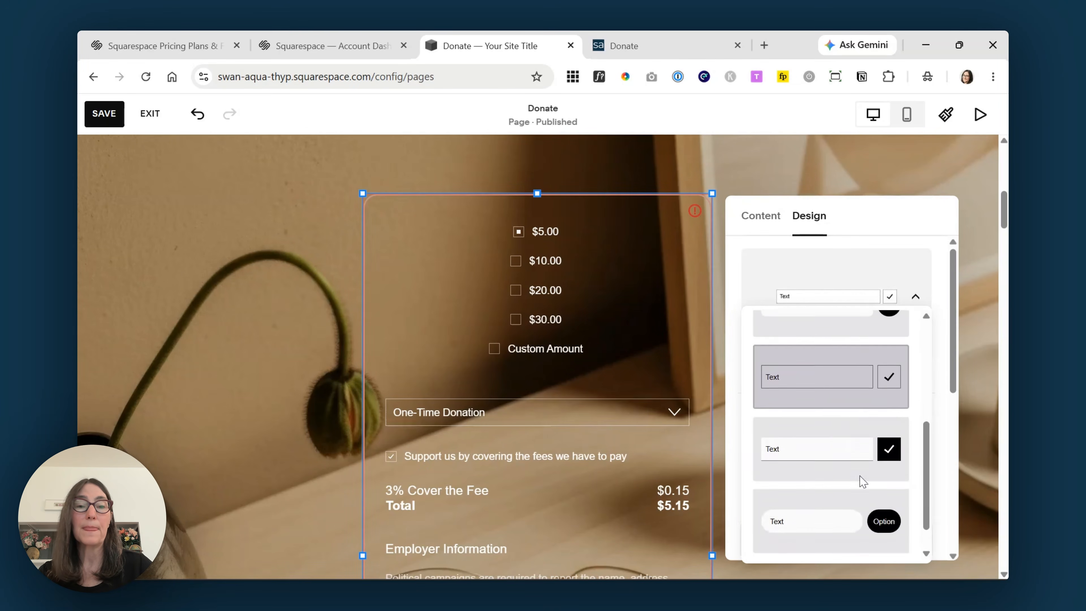
pyautogui.click(850, 488)
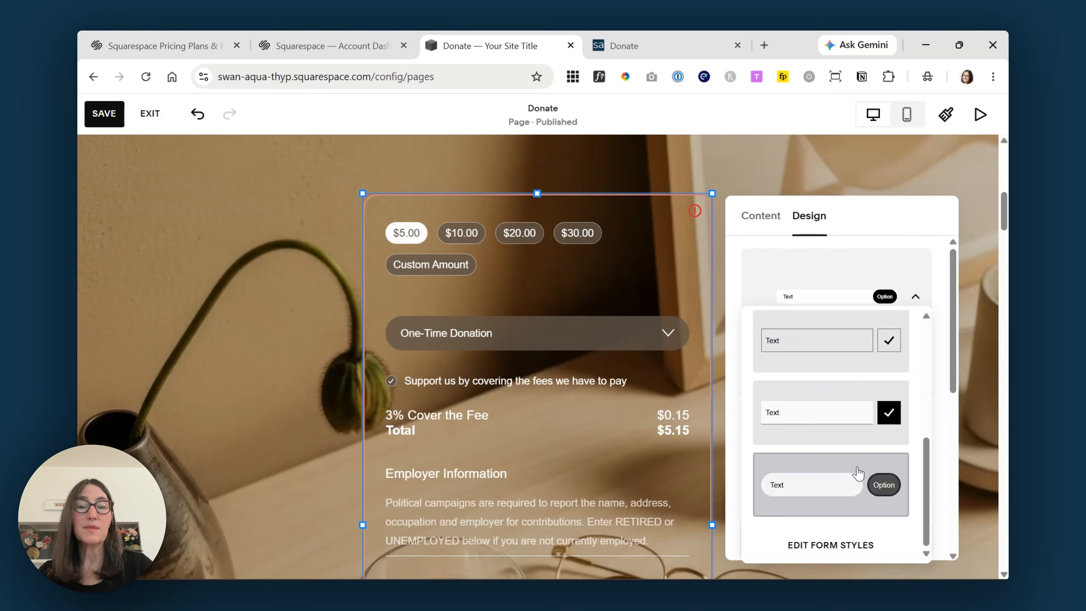
pyautogui.click(941, 286)
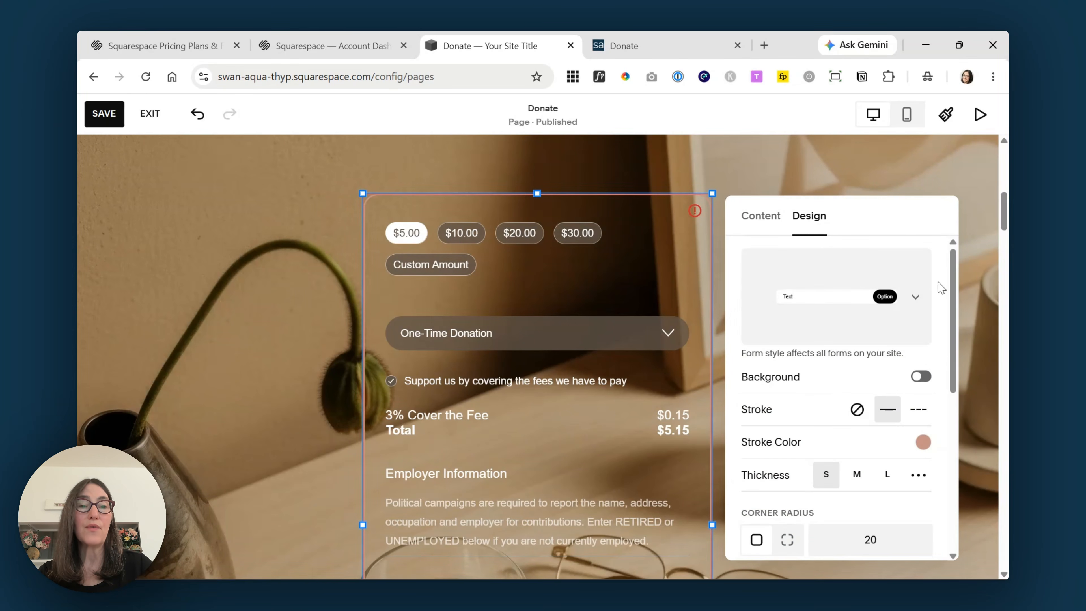
# - Give the donation form a white background and a medium black dashed border
pyautogui.scroll(-2, 939, 296)
pyautogui.click(924, 305)
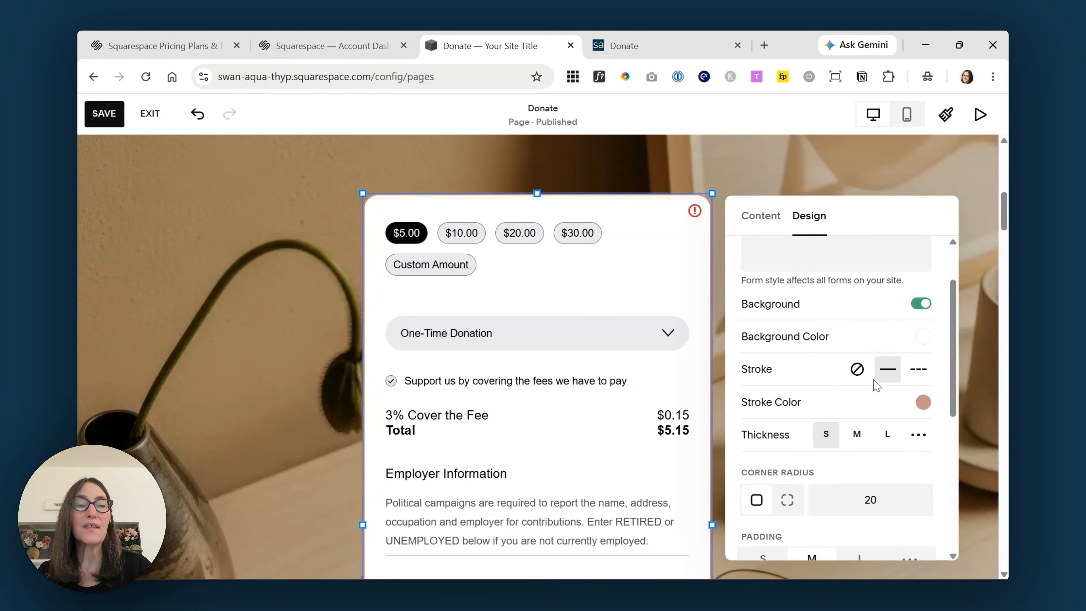
pyautogui.click(918, 370)
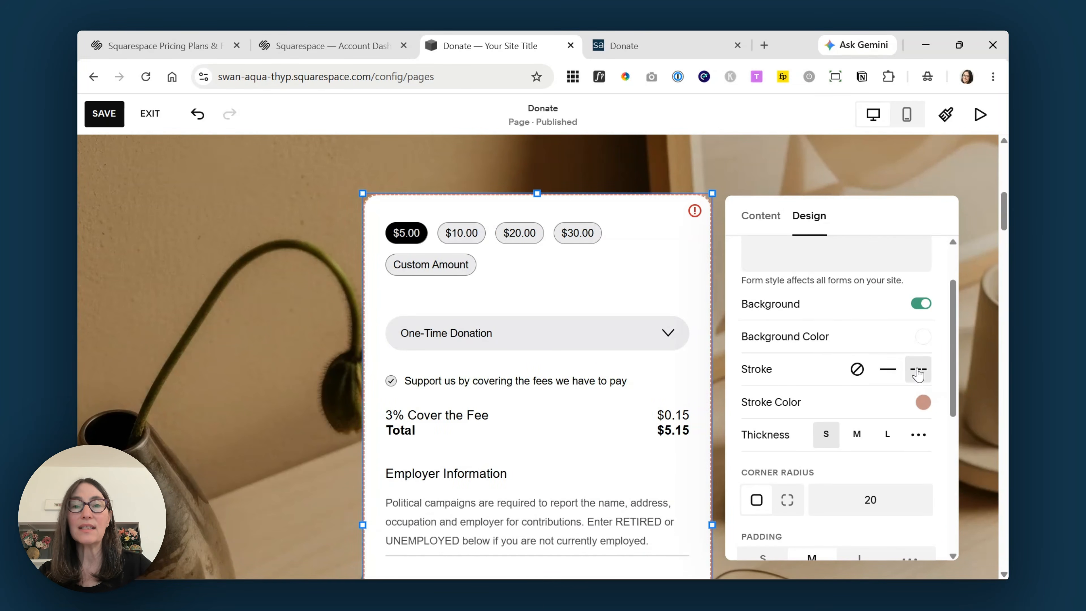
pyautogui.scroll(-4, 885, 338)
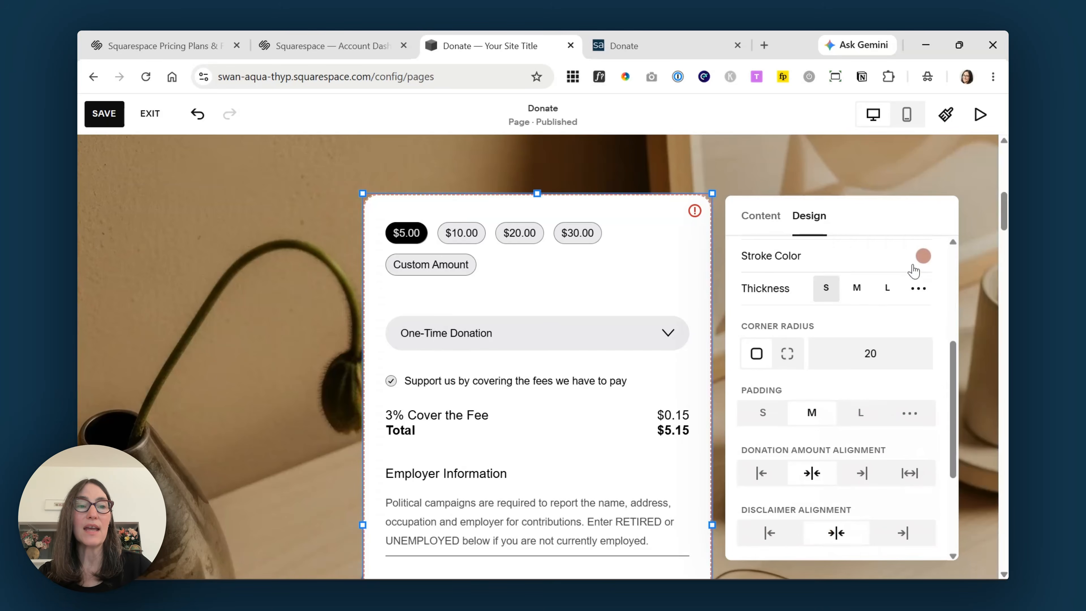
pyautogui.click(923, 257)
pyautogui.click(971, 243)
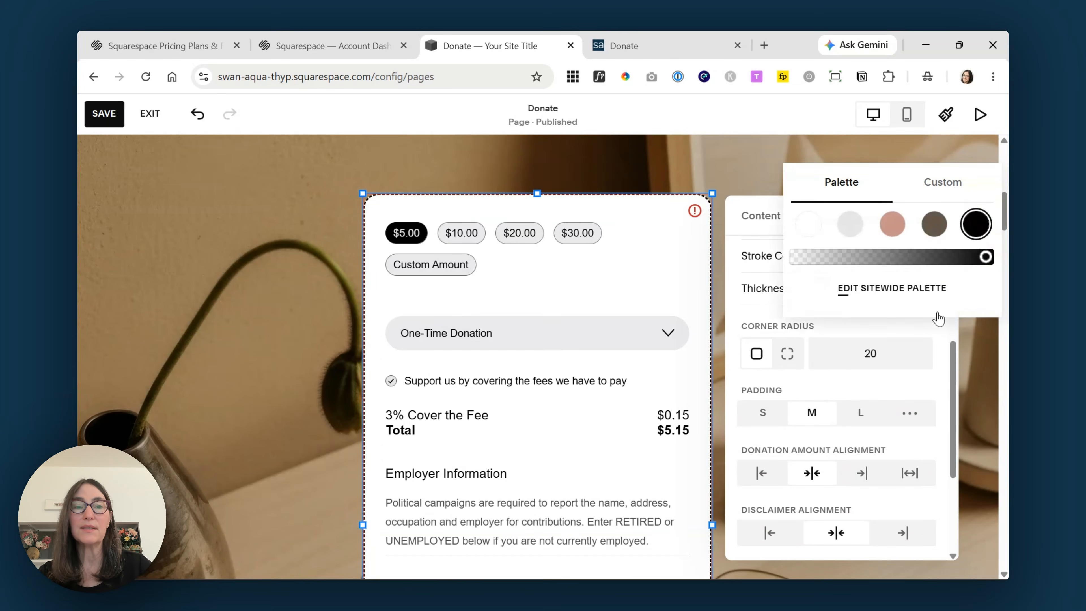
pyautogui.click(858, 309)
pyautogui.click(858, 289)
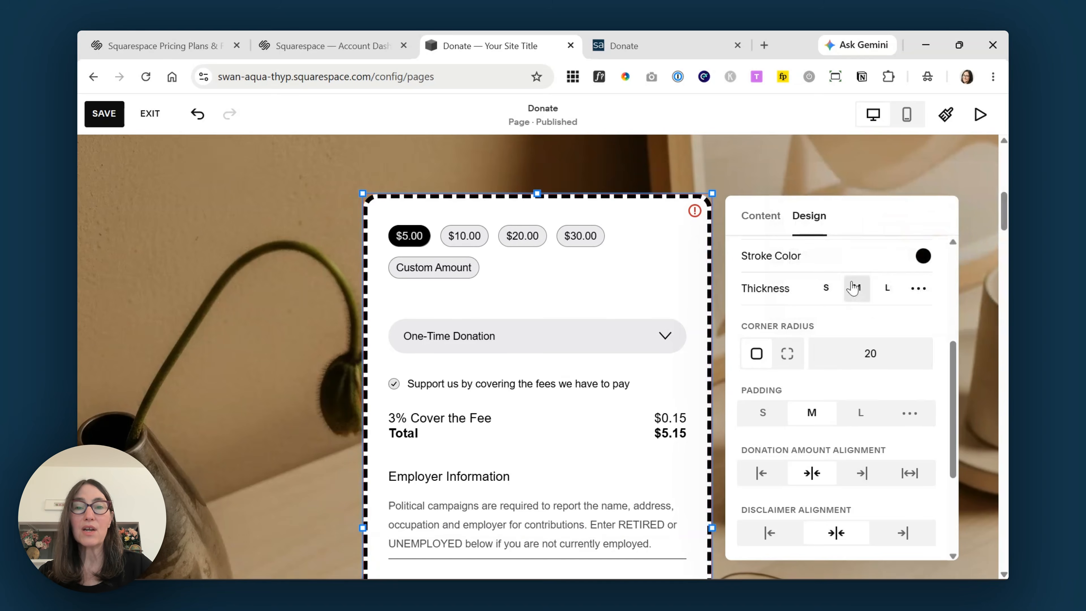
# - Set the form's corner radius to 40 and switch the border to a solid line
pyautogui.scroll(-3, 838, 282)
pyautogui.scroll(2, 837, 274)
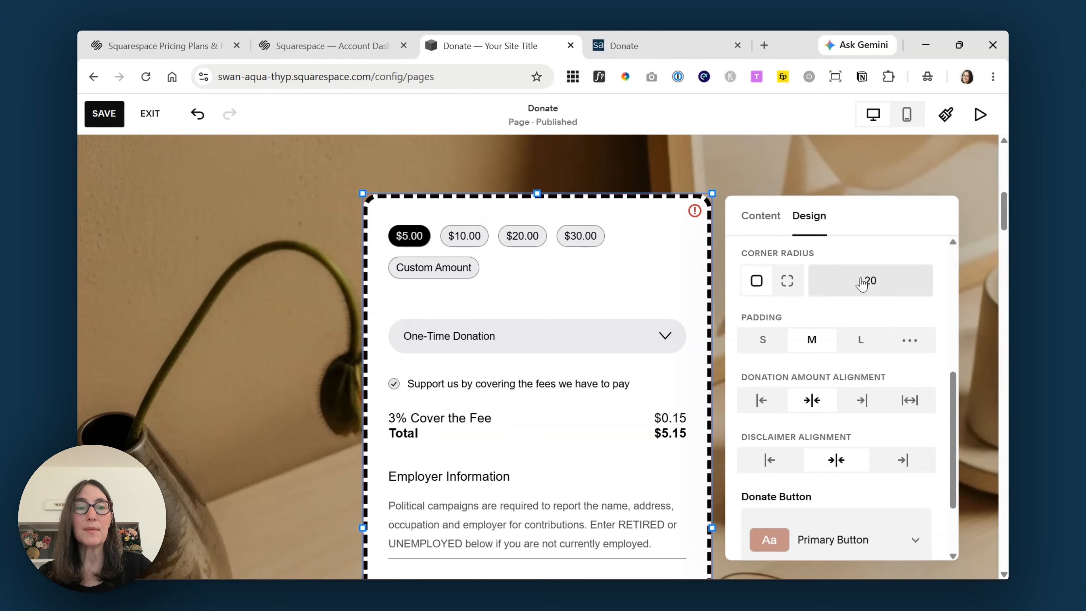
pyautogui.click(891, 286)
pyautogui.write('40')
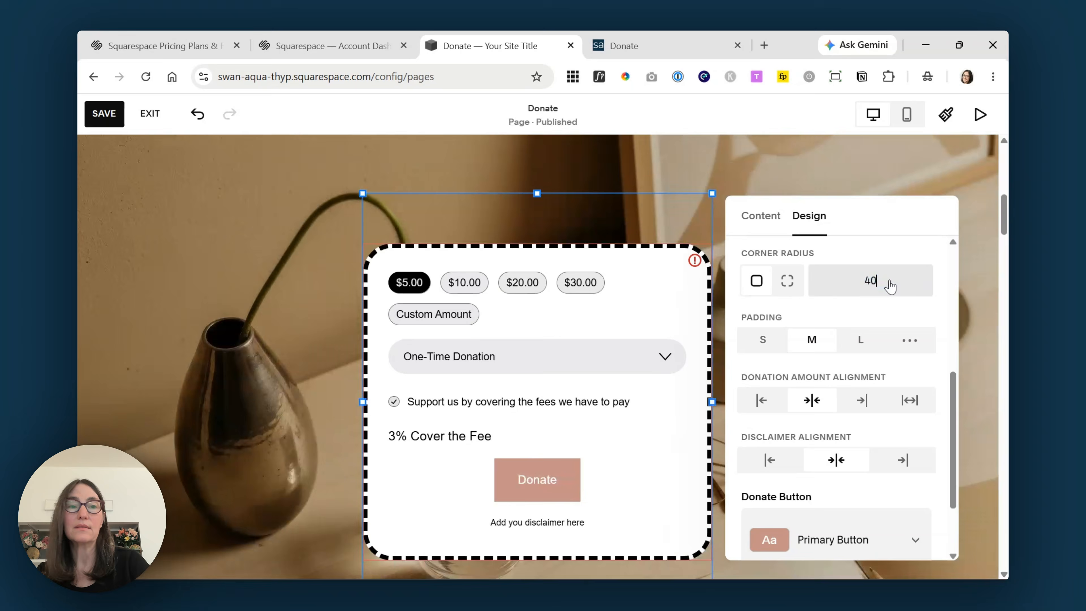
pyautogui.scroll(-3, 883, 342)
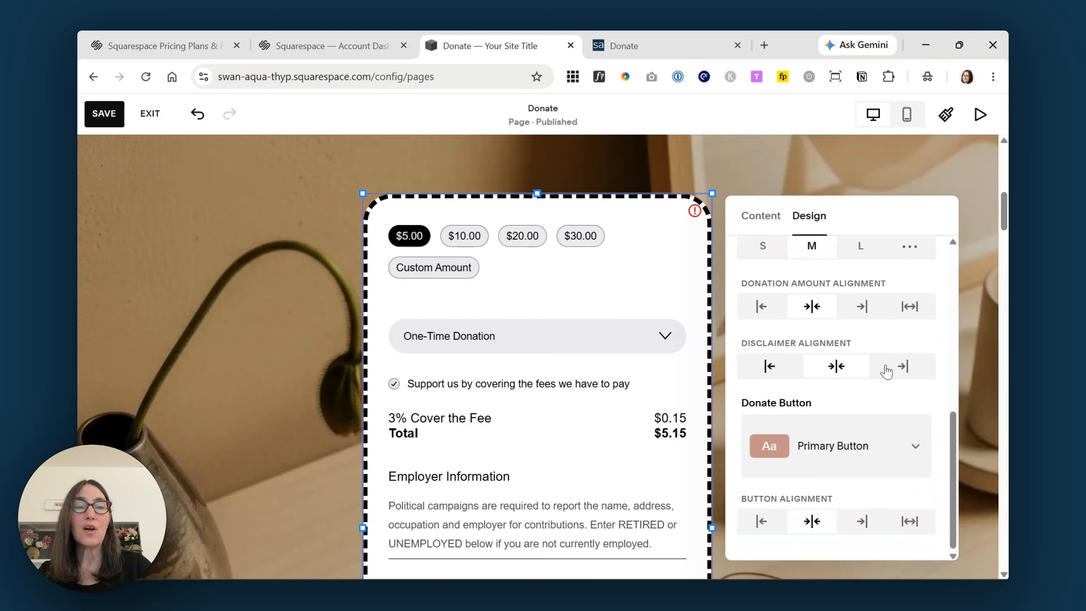
pyautogui.moveTo(954, 501); pyautogui.dragTo(953, 338)
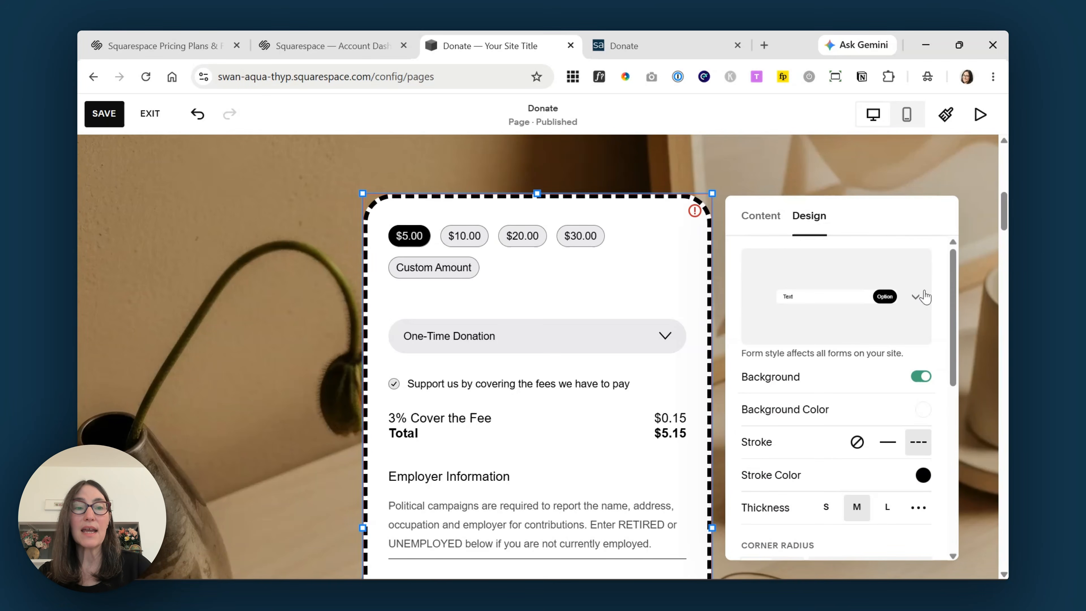
pyautogui.click(888, 442)
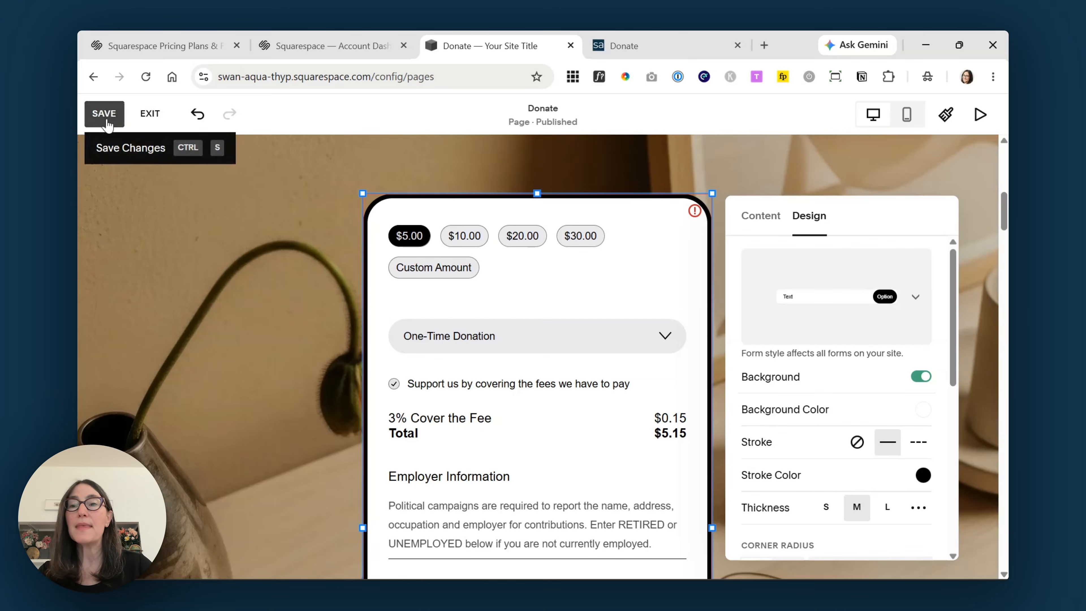
pyautogui.click(811, 176)
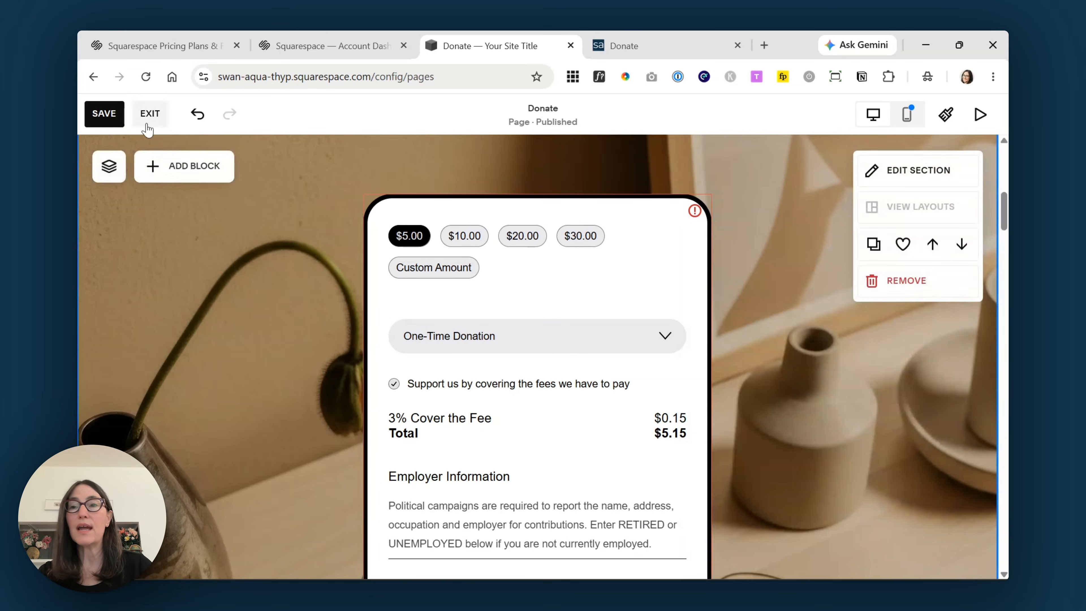
# - Save the Donate page changes and exit the page editor
pyautogui.click(104, 113)
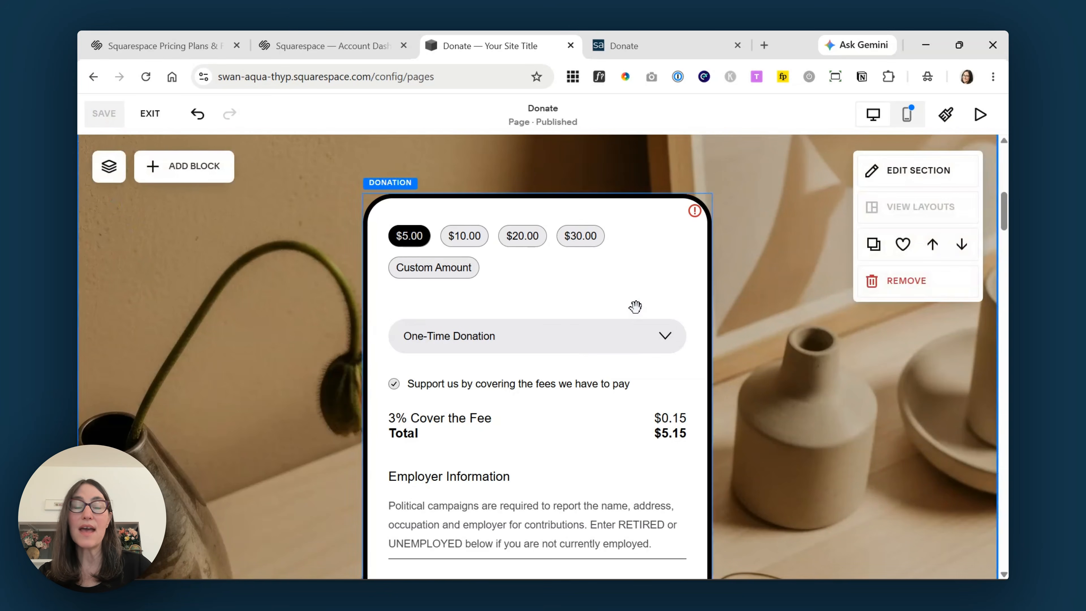
pyautogui.scroll(5, 230, 219)
pyautogui.scroll(-3, 234, 231)
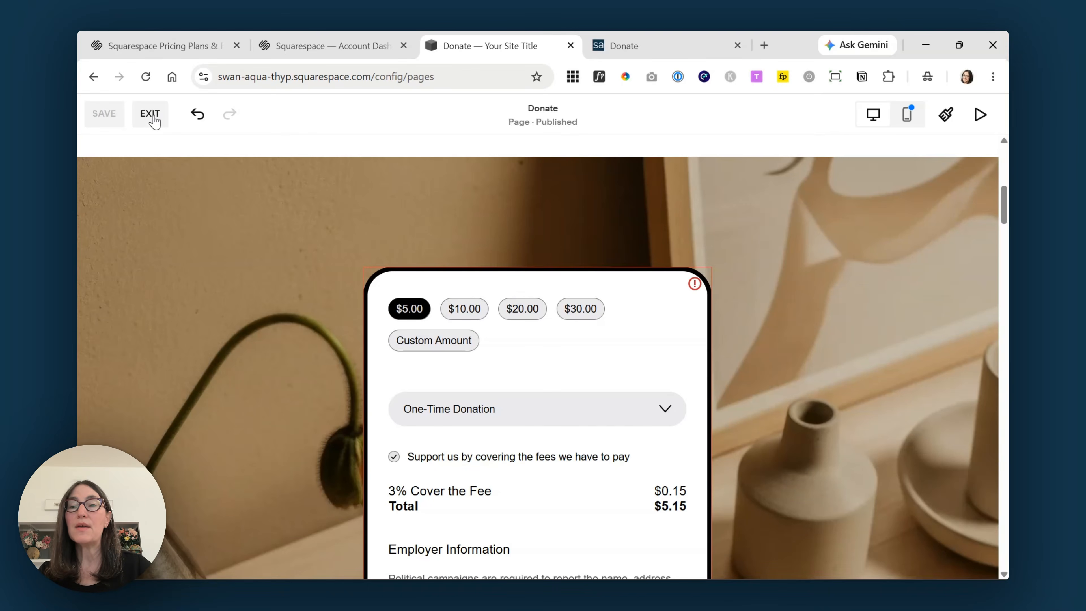
pyautogui.click(152, 114)
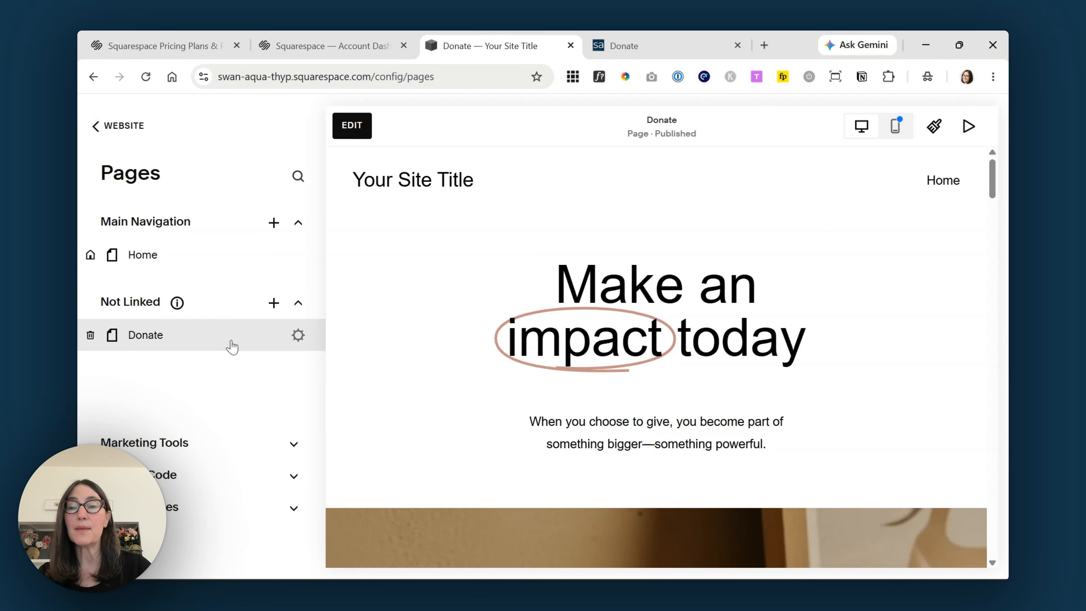
# - Turn on the QR code in the Donate page settings and save
pyautogui.click(299, 336)
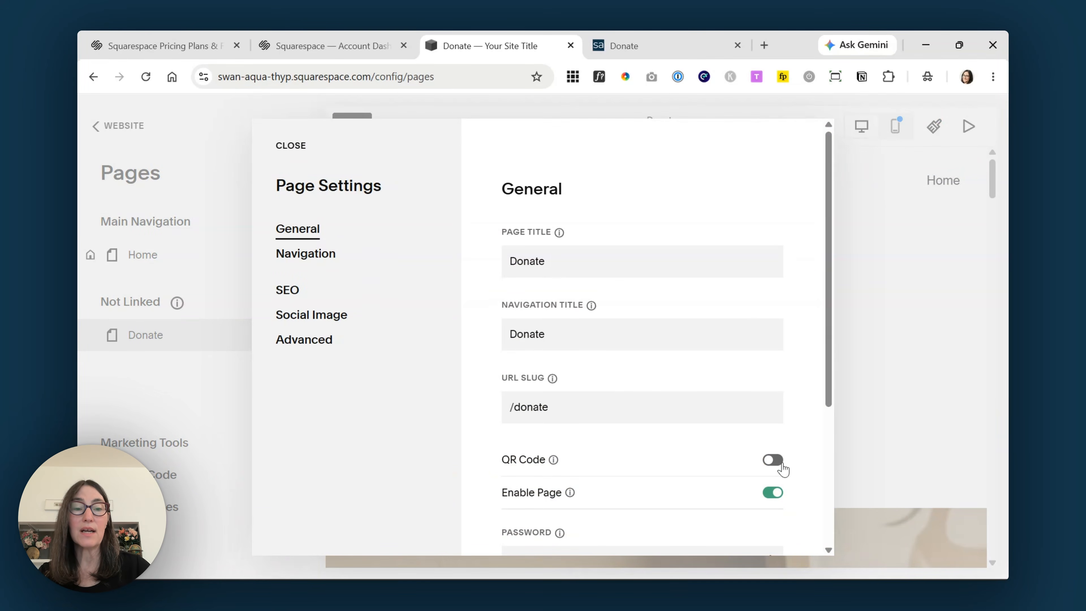
pyautogui.click(773, 460)
pyautogui.scroll(-4, 788, 340)
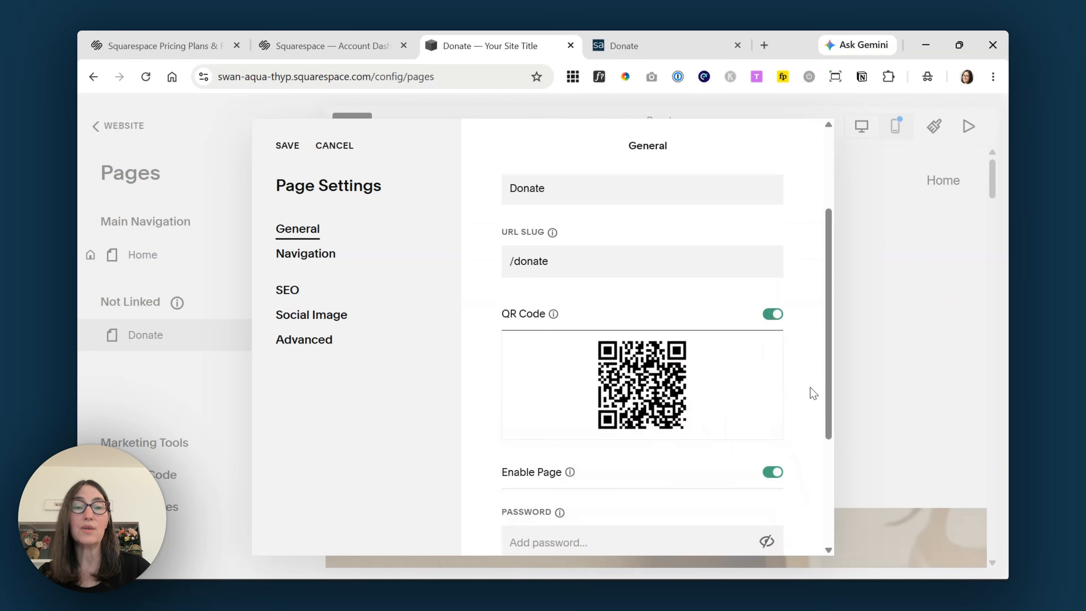
pyautogui.moveTo(747, 372)
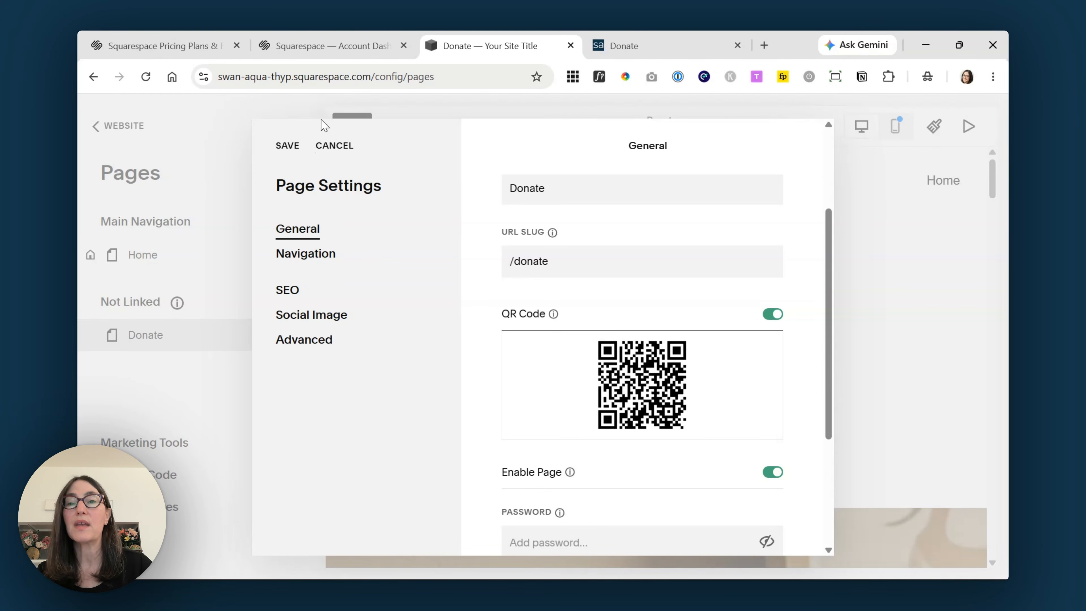
pyautogui.click(289, 148)
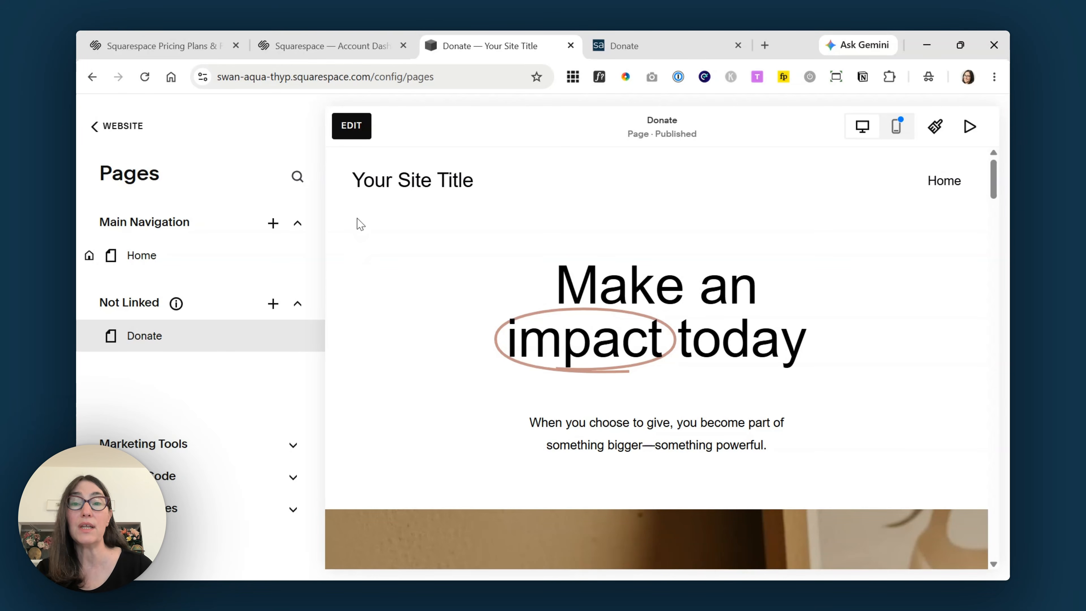
# - Return to the main site menu and open Settings
pyautogui.click(122, 128)
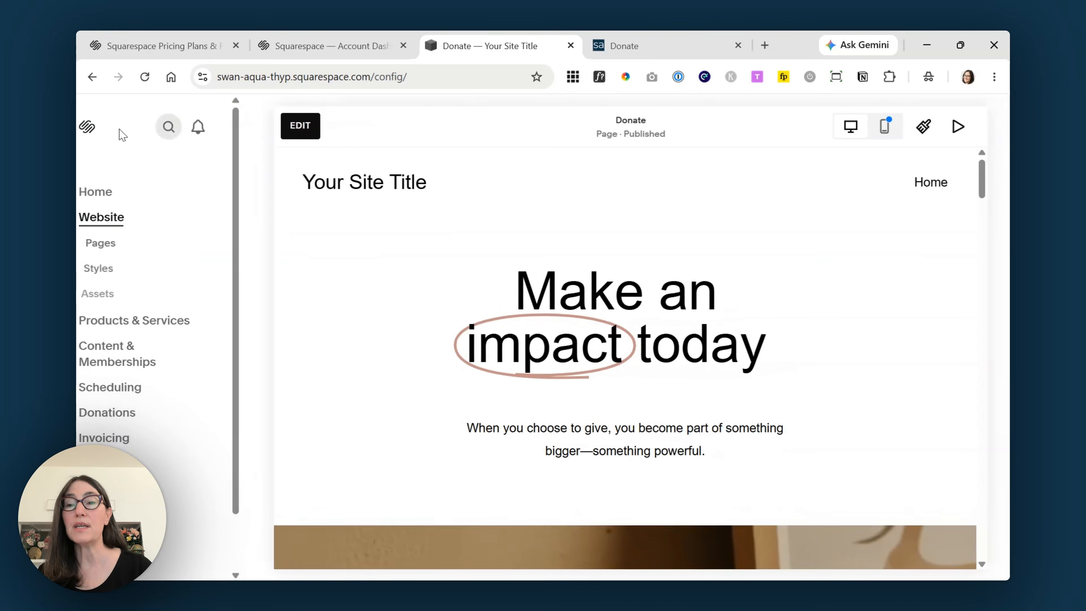
pyautogui.scroll(-3, 205, 327)
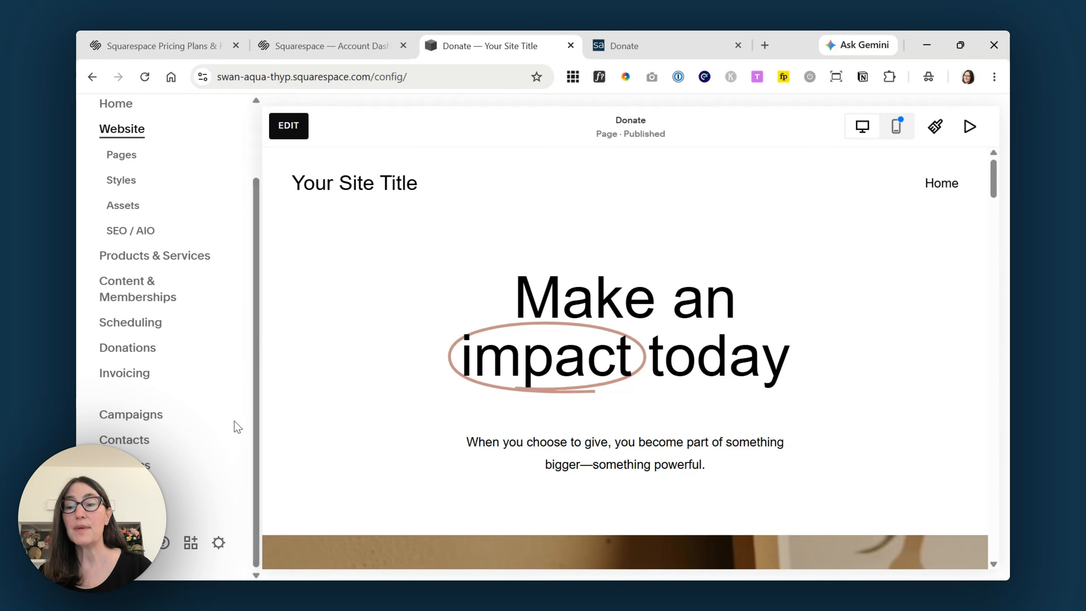
pyautogui.click(227, 553)
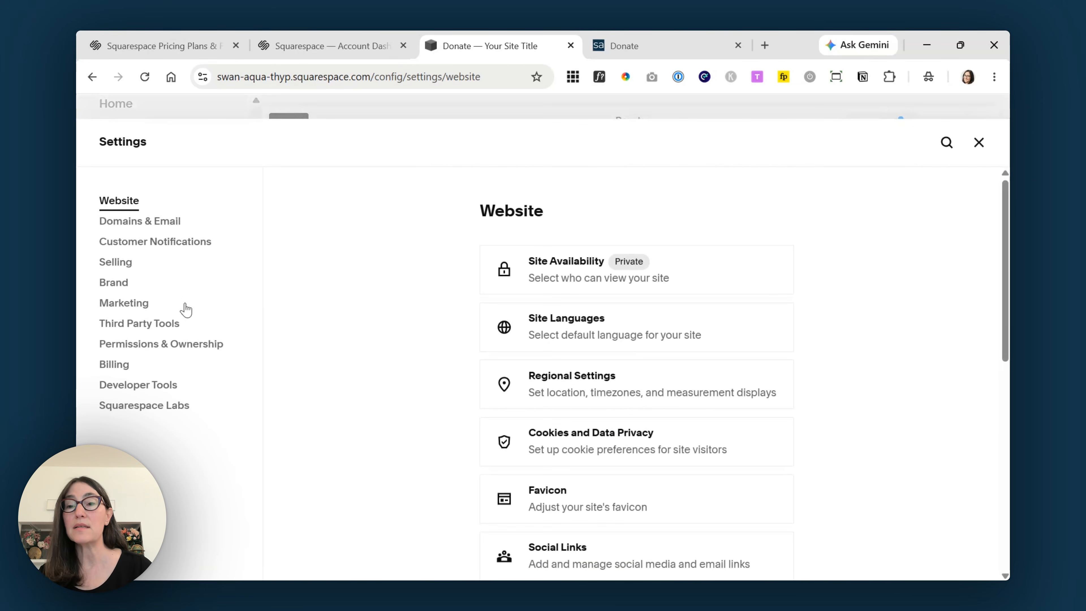
# - Under Selling > Checkout > Additional Fields, tick Enable Custom Checkout Form
pyautogui.click(136, 268)
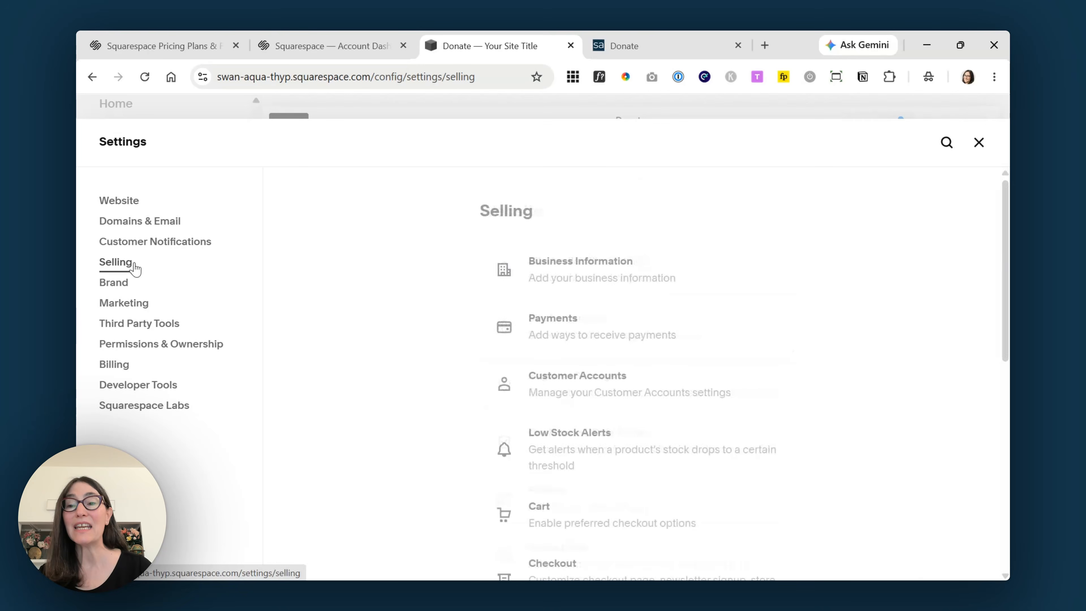
pyautogui.scroll(-3, 848, 388)
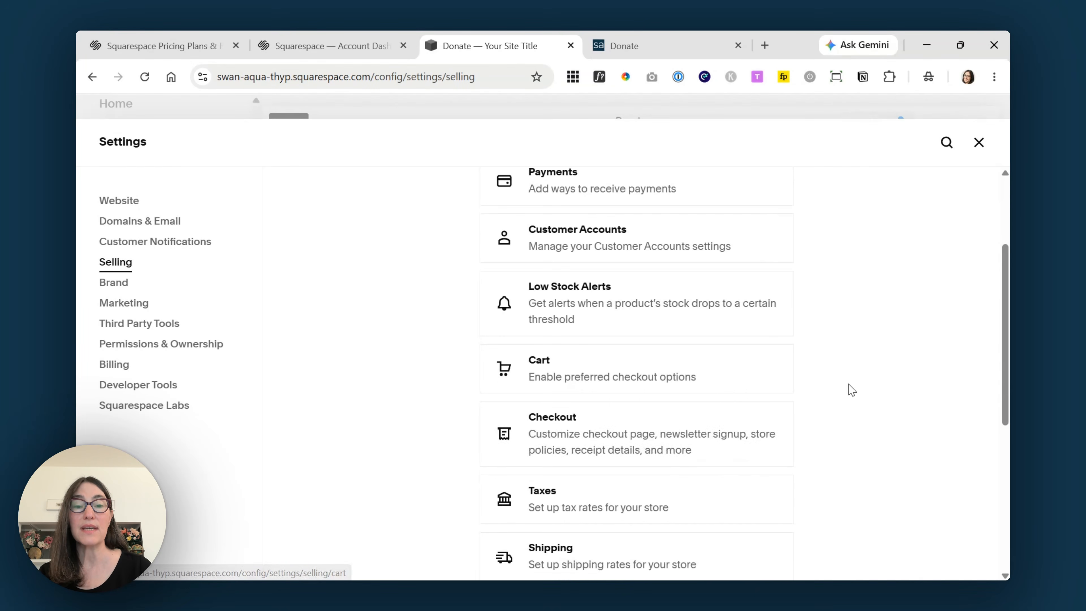
pyautogui.click(723, 452)
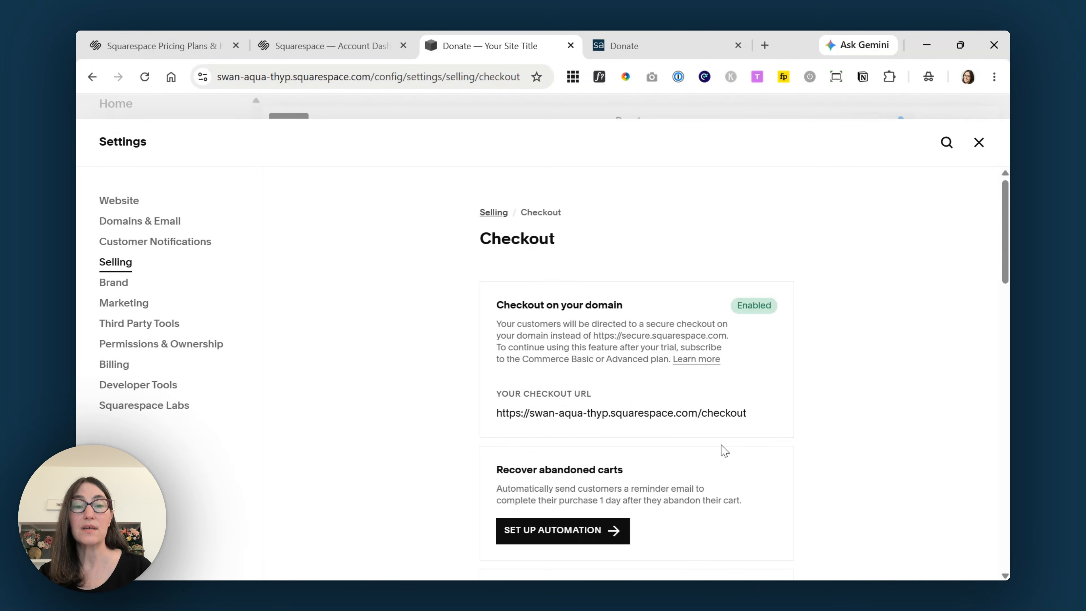
pyautogui.scroll(-10, 850, 410)
pyautogui.scroll(-10, 855, 410)
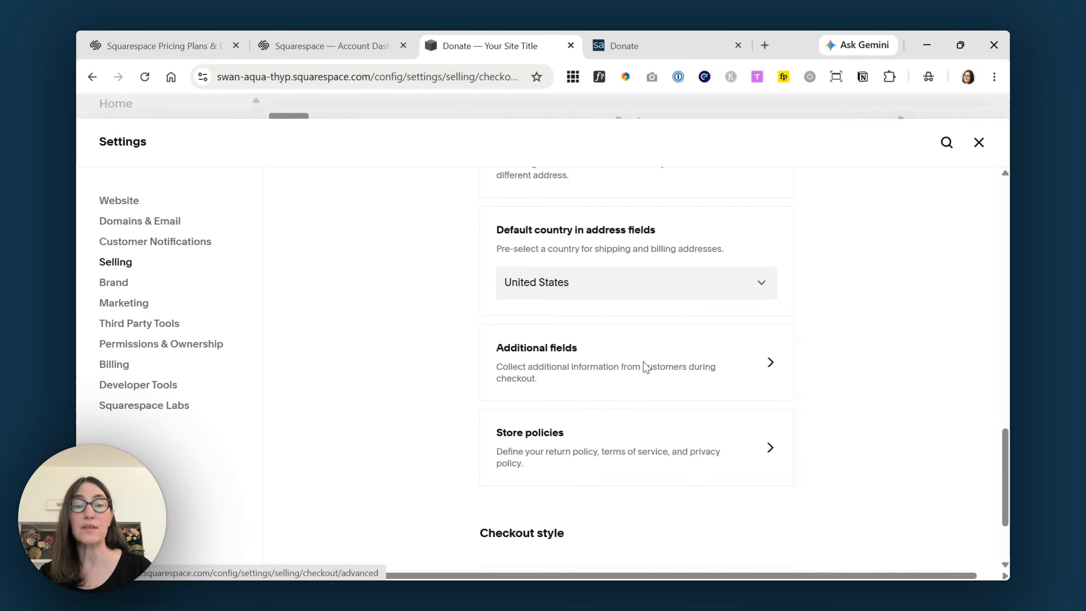
pyautogui.click(647, 365)
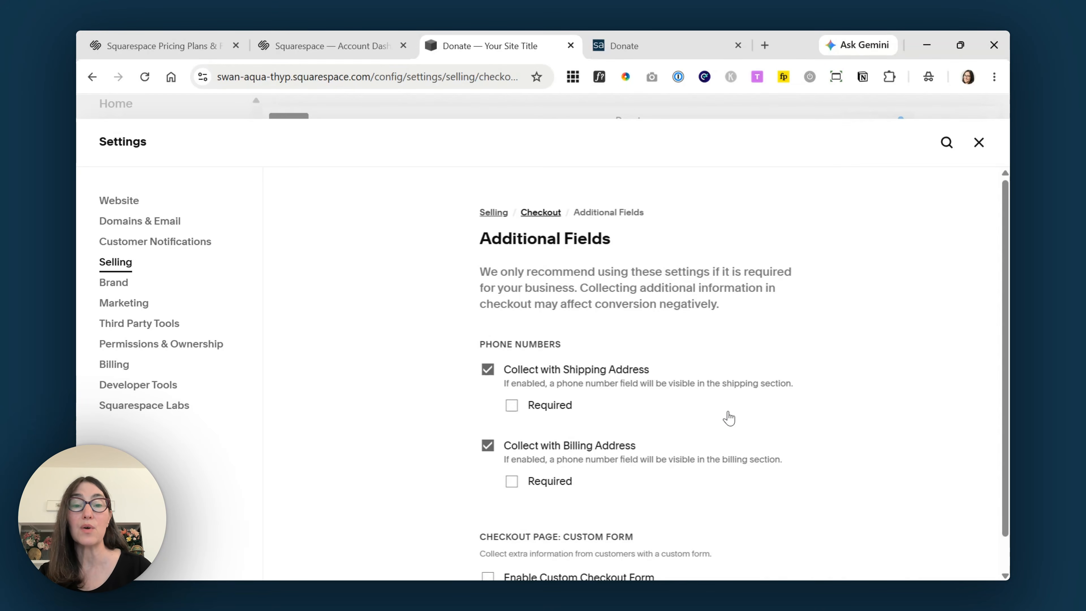
pyautogui.moveTo(1006, 313); pyautogui.dragTo(1005, 330)
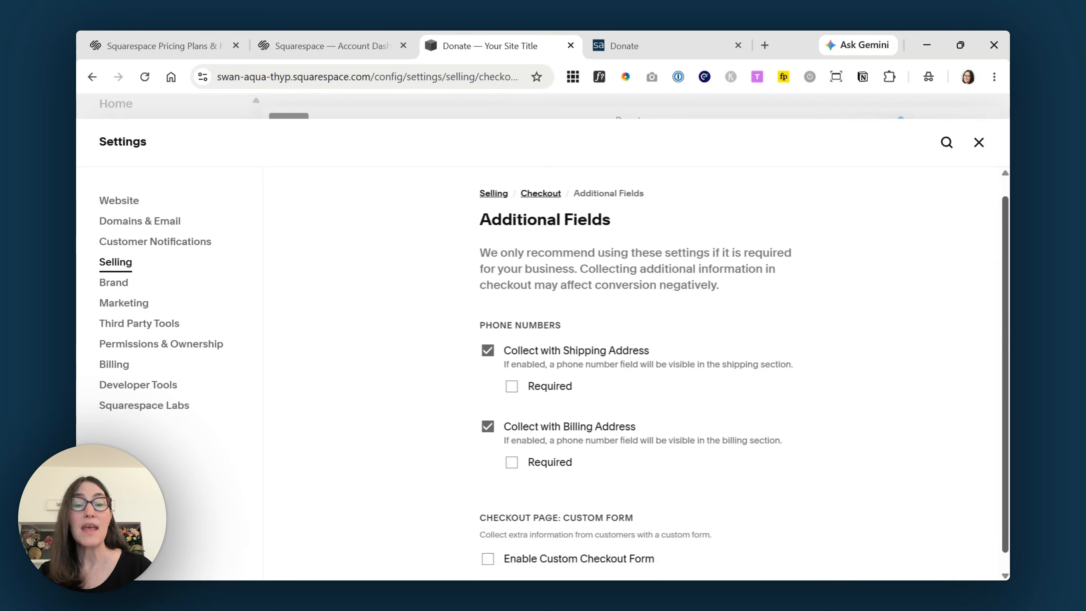
pyautogui.moveTo(1006, 398); pyautogui.dragTo(1006, 414)
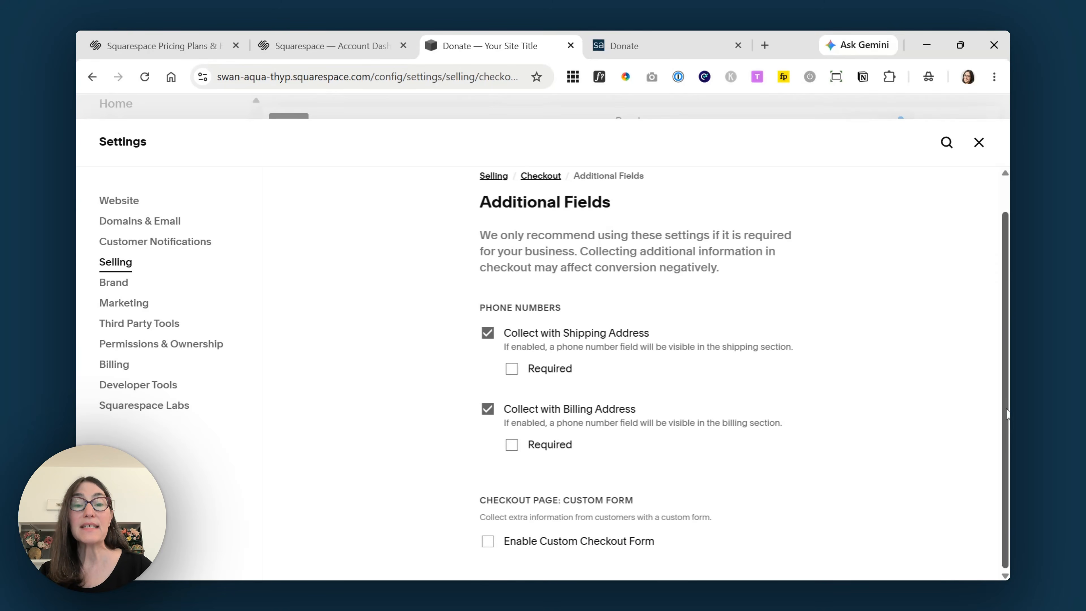
pyautogui.click(488, 541)
pyautogui.scroll(-1, 936, 393)
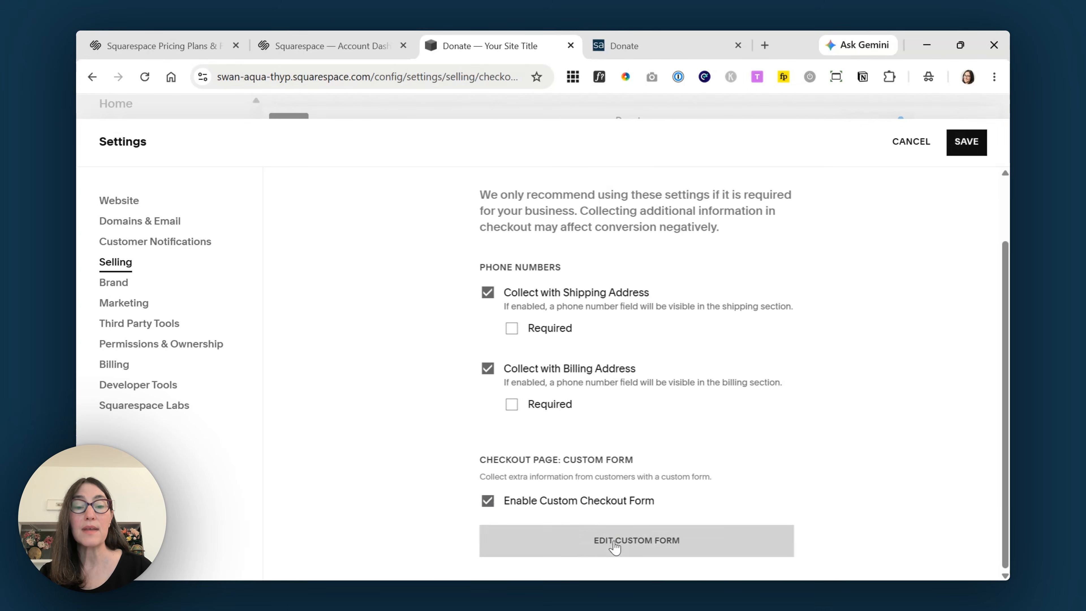
# - Open the custom checkout form editor and select the form's name text
pyautogui.click(643, 545)
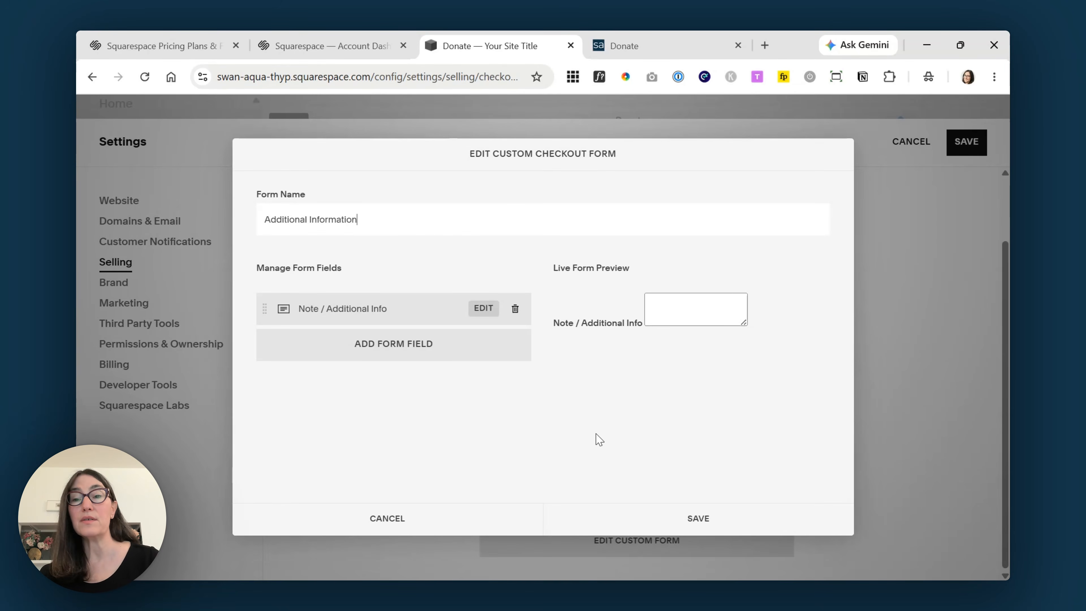
pyautogui.moveTo(369, 223); pyautogui.dragTo(252, 226)
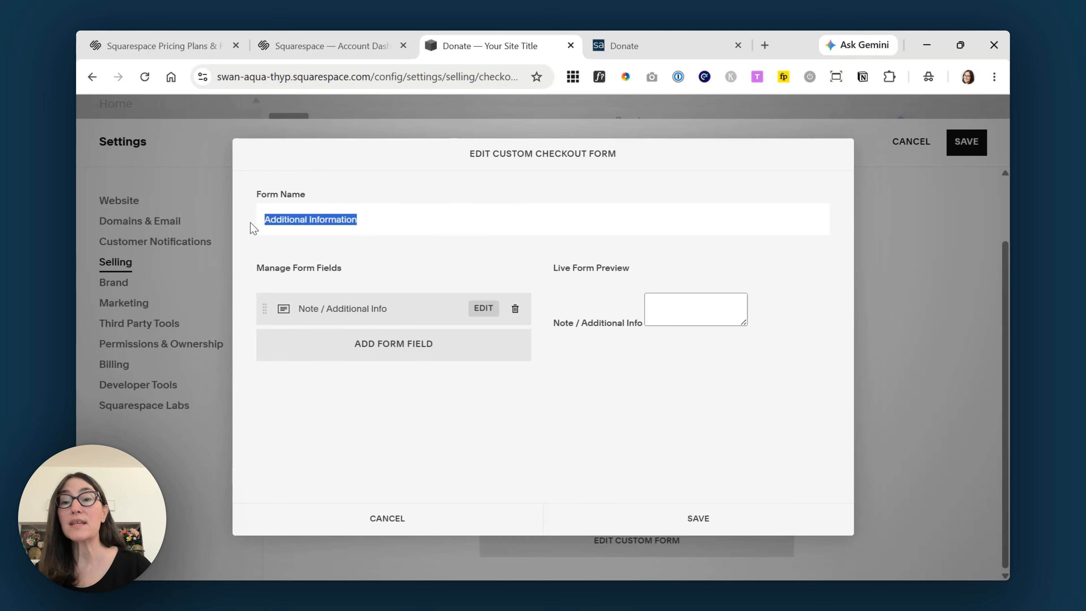
pyautogui.click(422, 225)
pyautogui.moveTo(421, 226); pyautogui.dragTo(243, 232)
pyautogui.click(450, 231)
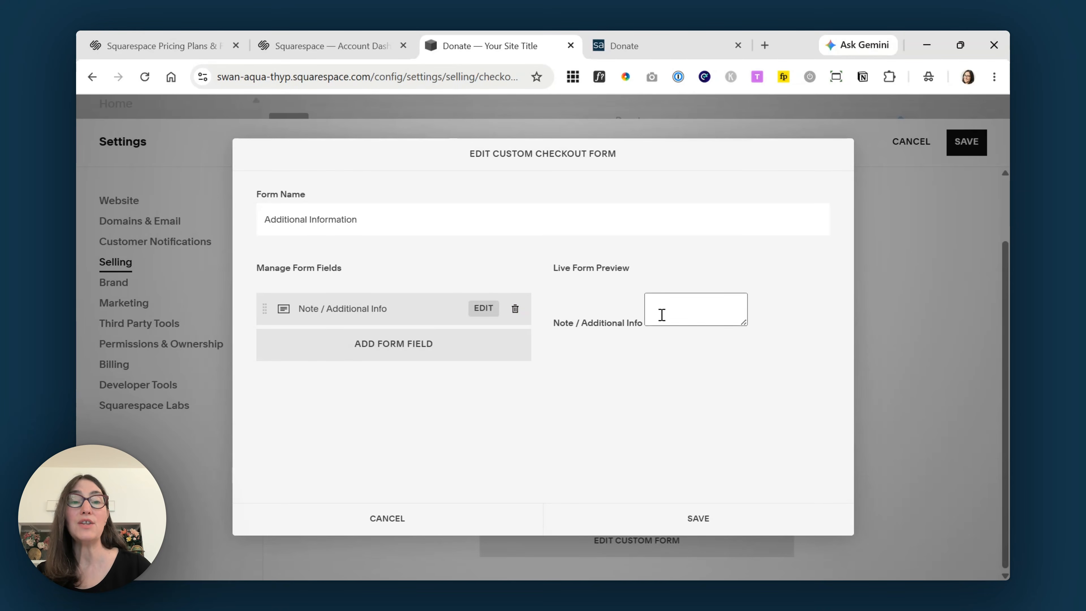
# - Add a Line section titled 'Employer Information' with the pasted employer-reporting disclaimer
pyautogui.click(385, 352)
pyautogui.moveTo(564, 242); pyautogui.dragTo(548, 363)
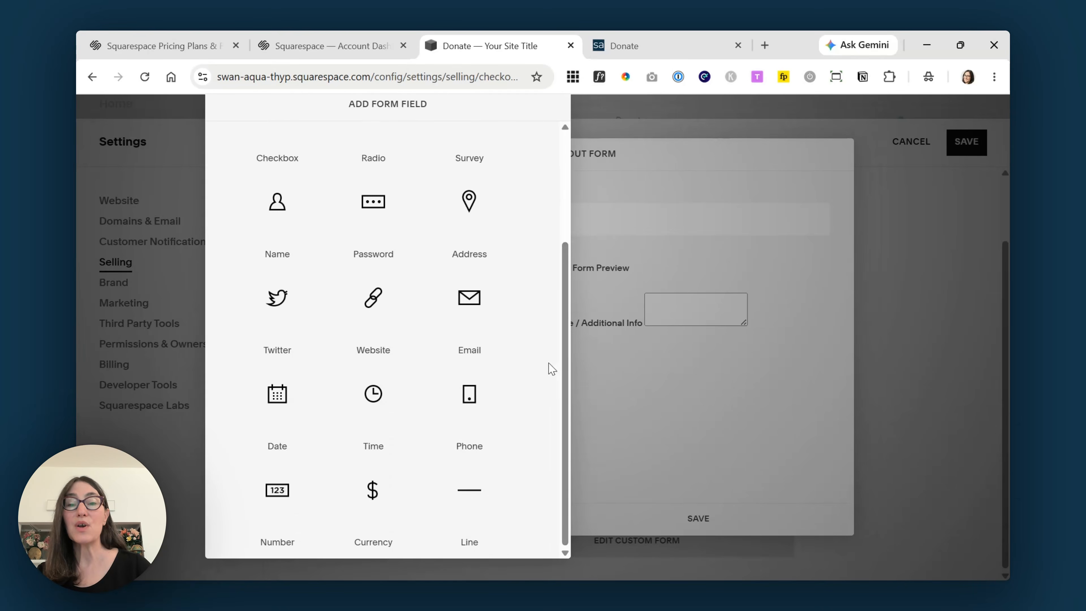
pyautogui.click(476, 504)
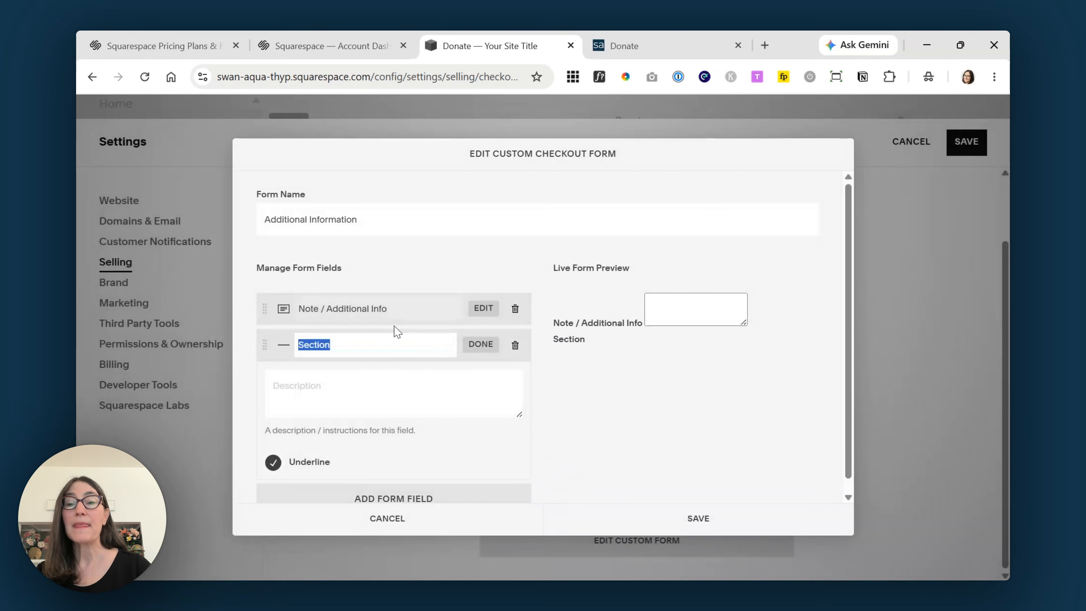
pyautogui.write('Employe')
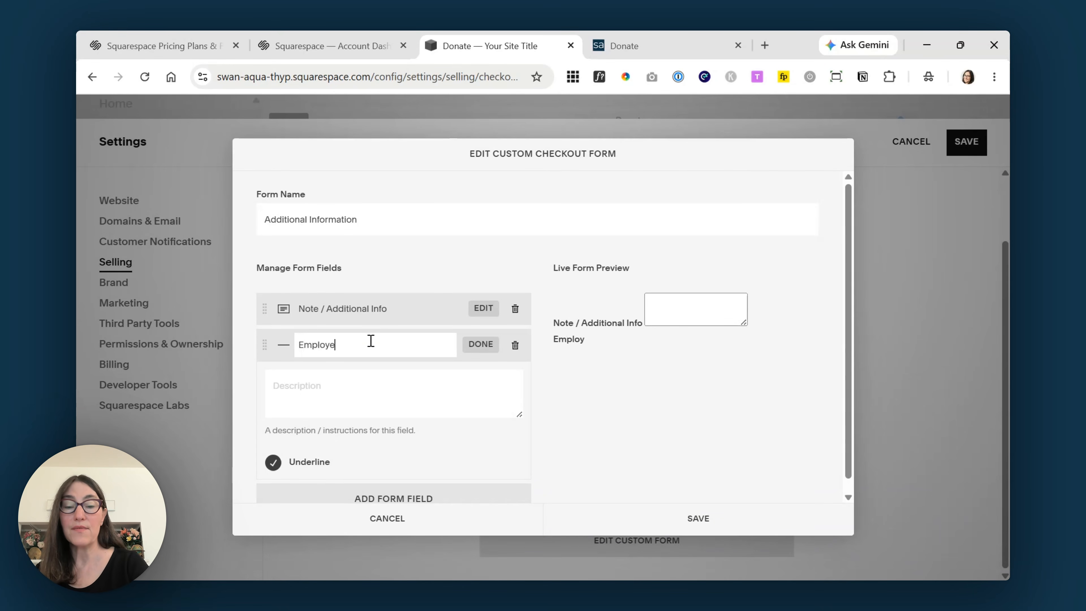
pyautogui.write('r Info')
pyautogui.write('rmation')
pyautogui.click(419, 363)
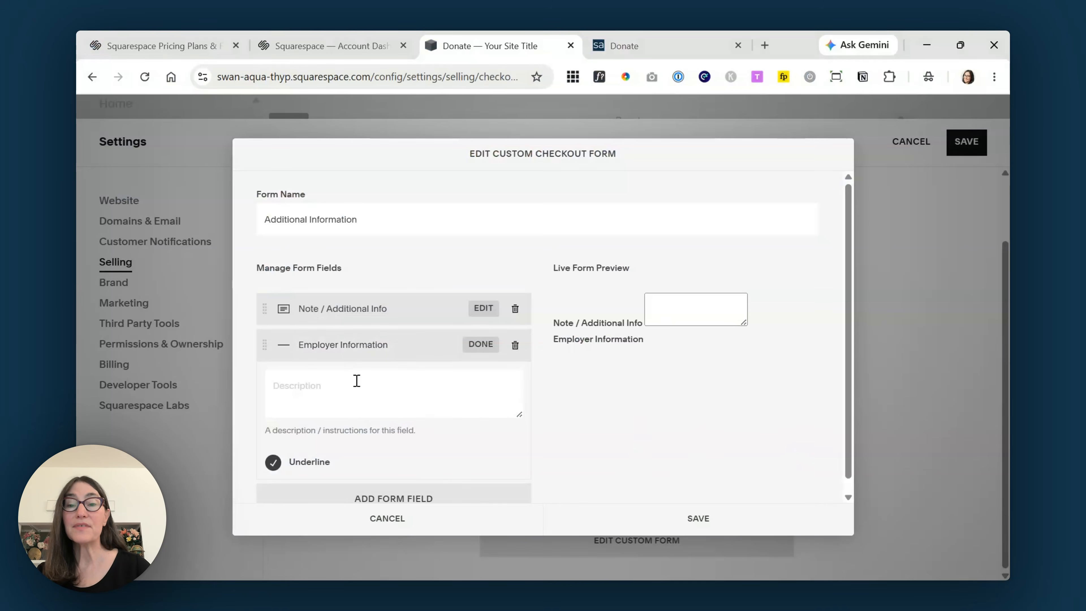
pyautogui.write('Political campaigns are required to report the name, address, occupation and employer for contributions. Enter RETIRED or UNEMPLOYED below if you are not currently employed.')
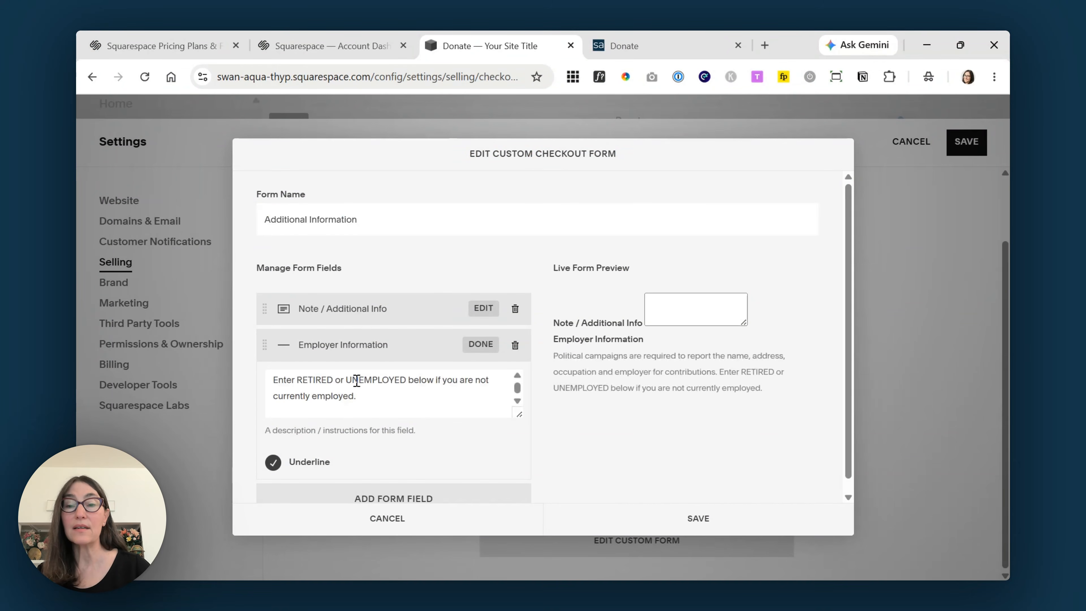
pyautogui.press('BackSpace')
pyautogui.press('BackSpace')
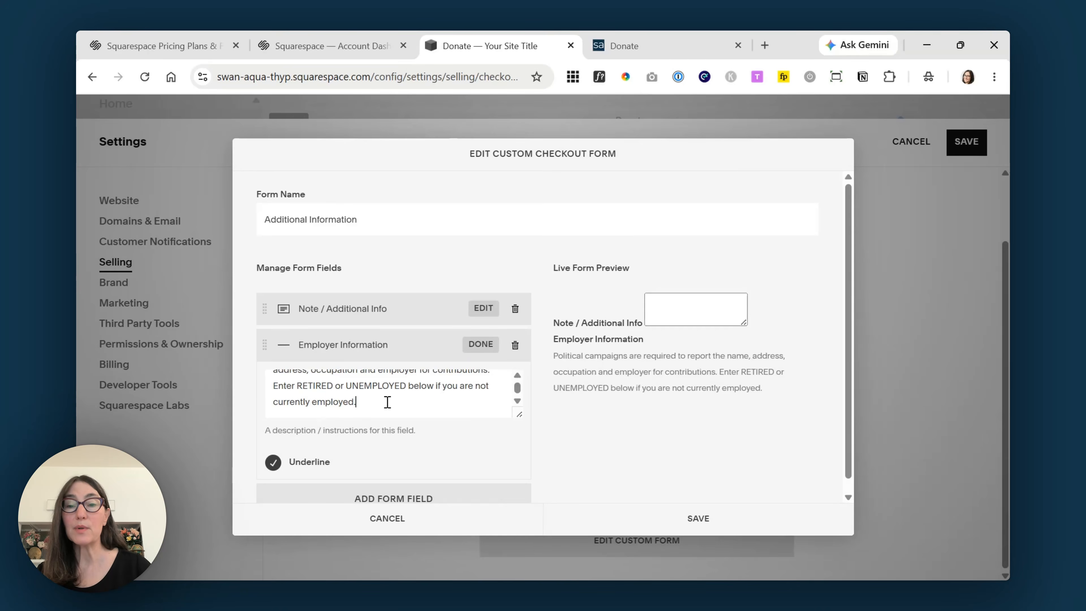
pyautogui.scroll(-1, 381, 424)
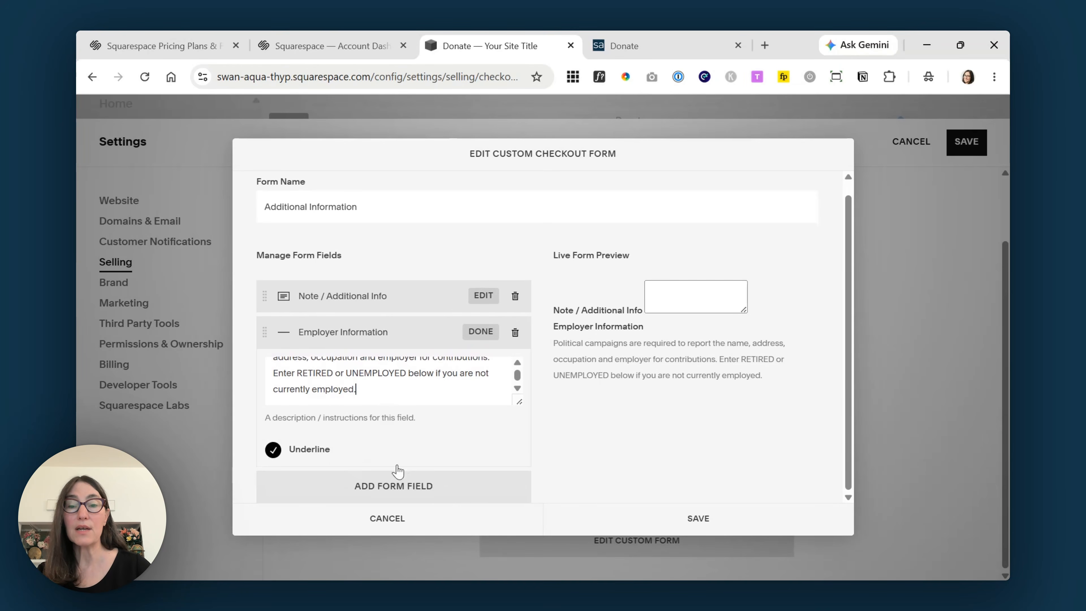
pyautogui.click(487, 336)
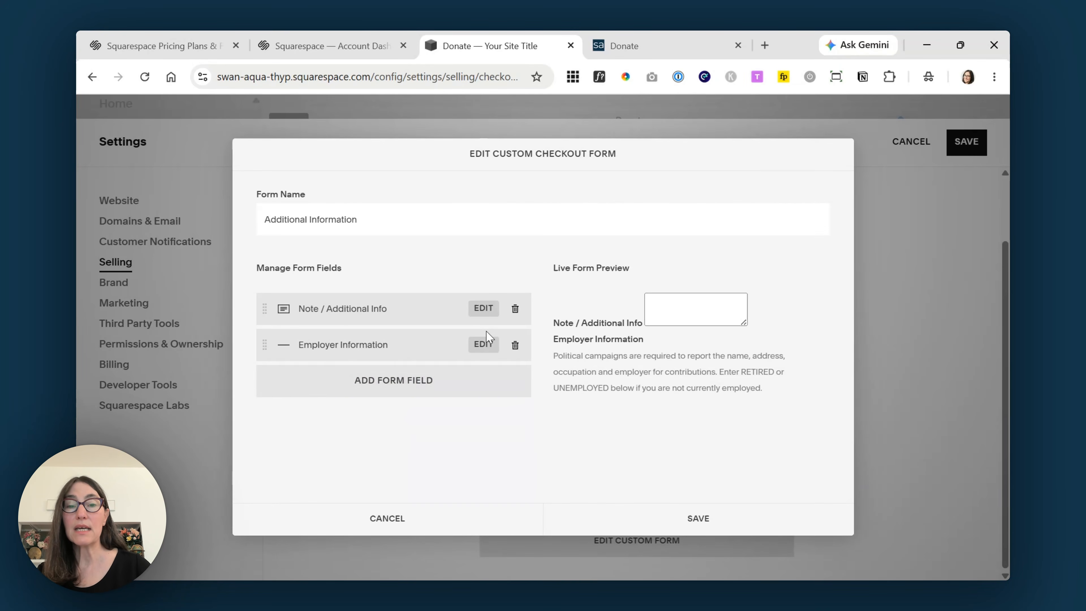
# - Add a required text area field named 'Occupation'
pyautogui.click(397, 382)
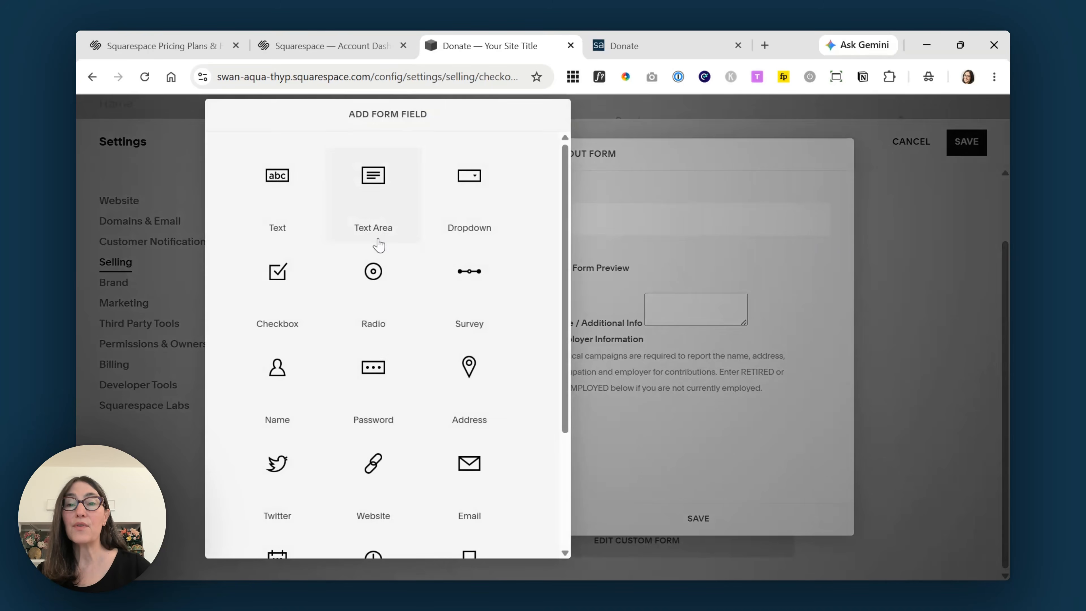
pyautogui.click(373, 204)
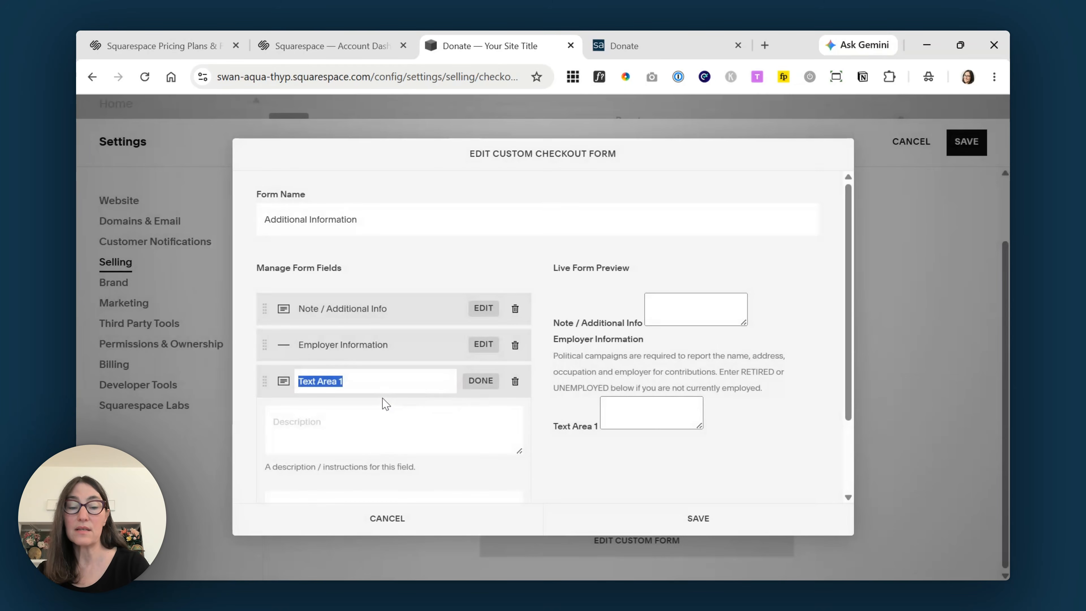
pyautogui.write('Occupation')
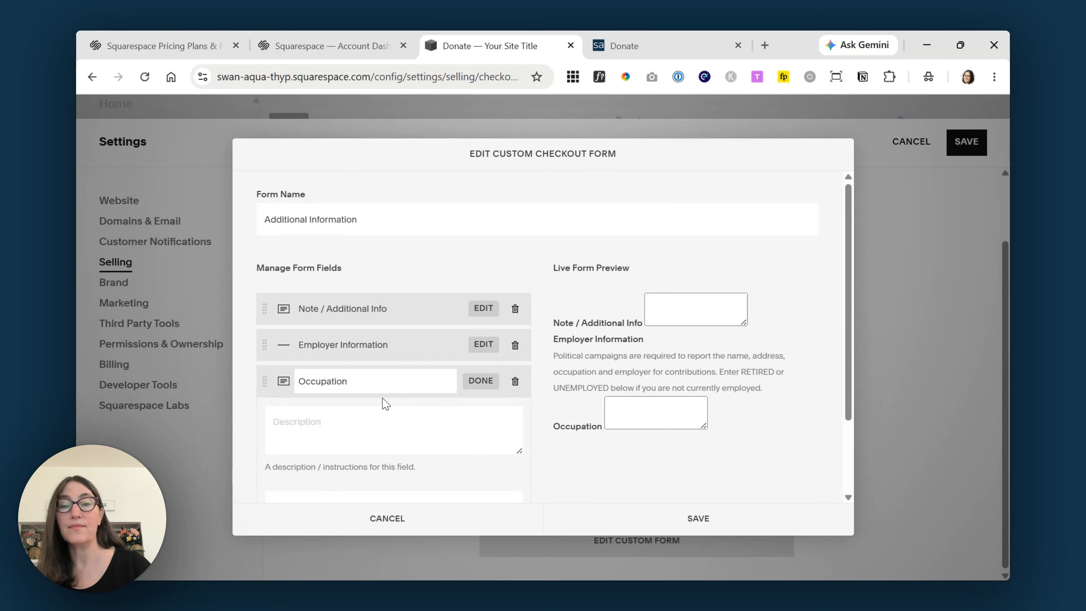
pyautogui.scroll(-2, 386, 405)
pyautogui.click(299, 453)
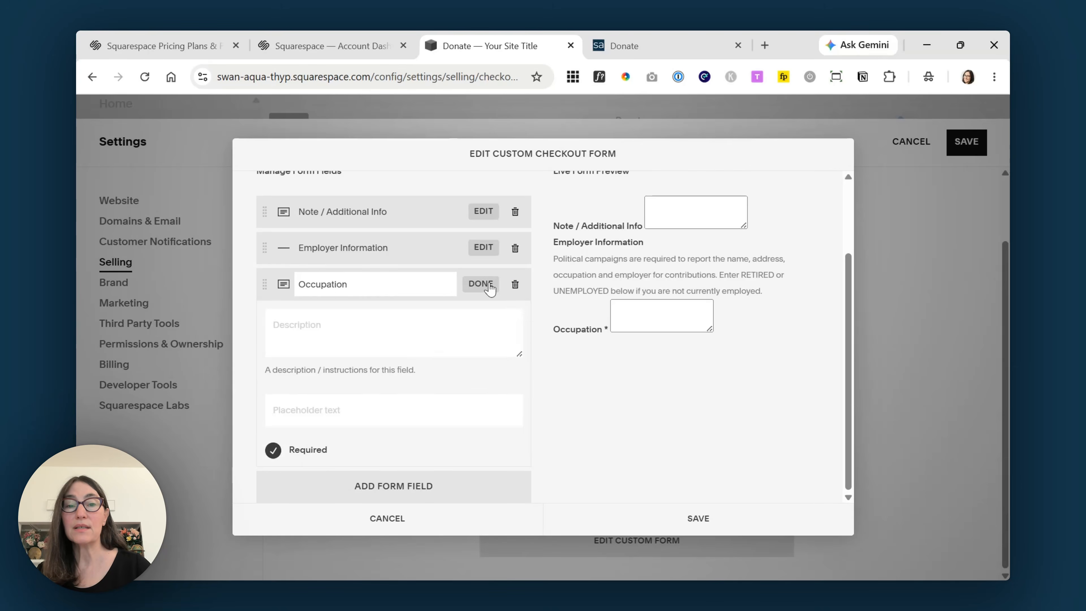
pyautogui.click(481, 284)
# - Add a required 'Employer' text area, move Note / Additional Info last, and save the form
pyautogui.click(378, 416)
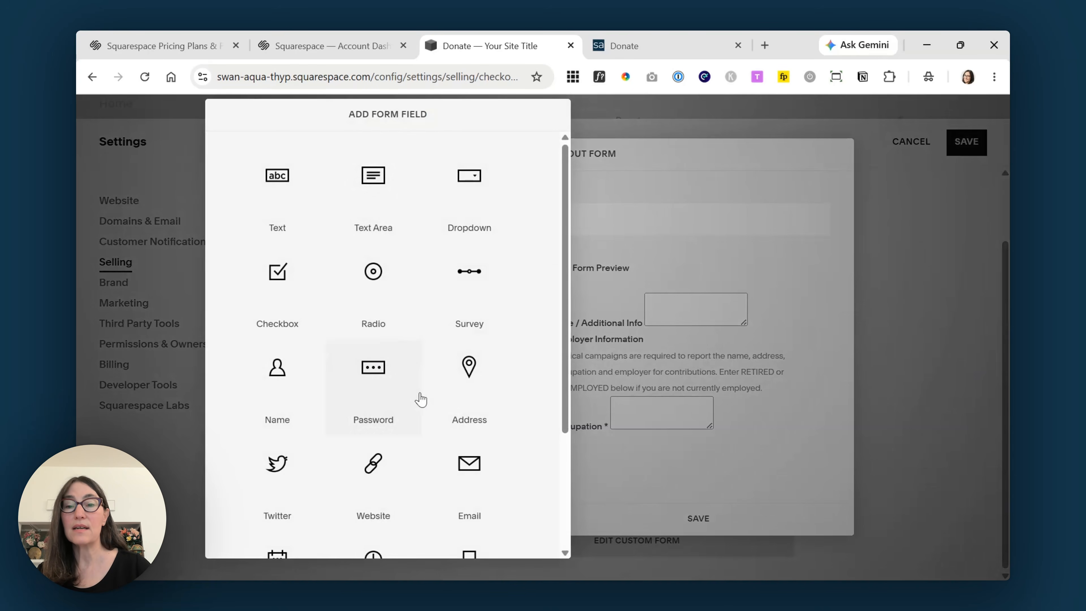
pyautogui.click(412, 221)
pyautogui.write('Empol')
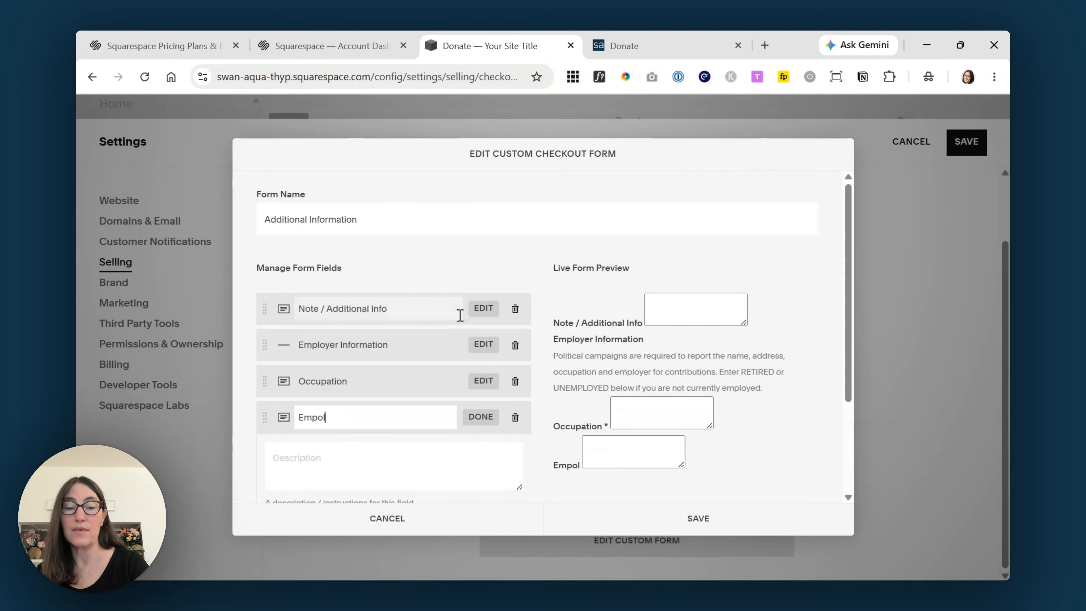
pyautogui.press('BackSpace')
pyautogui.press('BackSpace')
pyautogui.write('loyer')
pyautogui.scroll(-3, 293, 415)
pyautogui.click(273, 449)
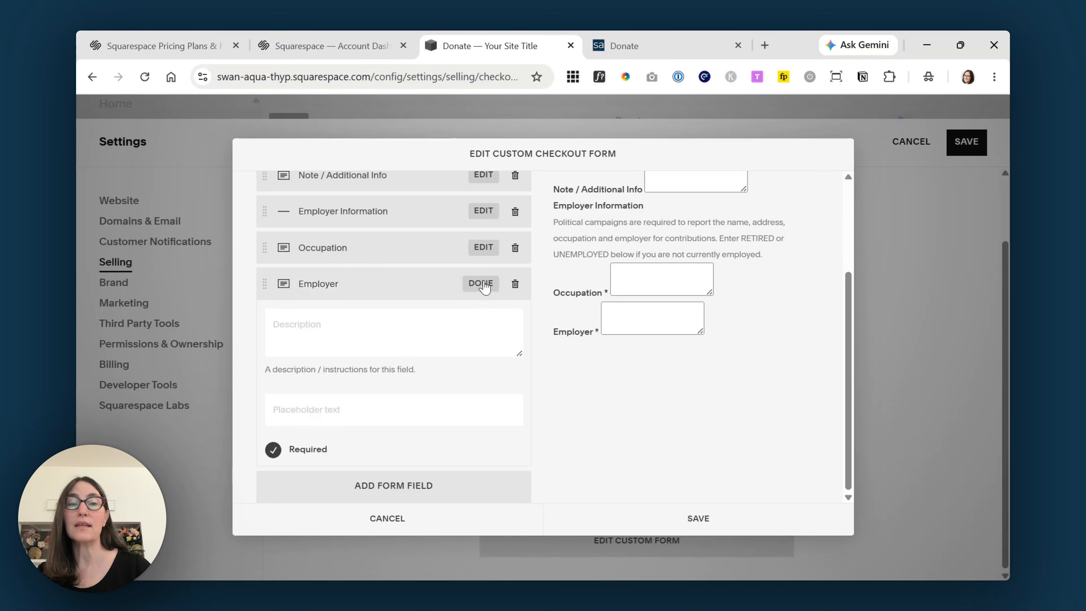
pyautogui.click(481, 284)
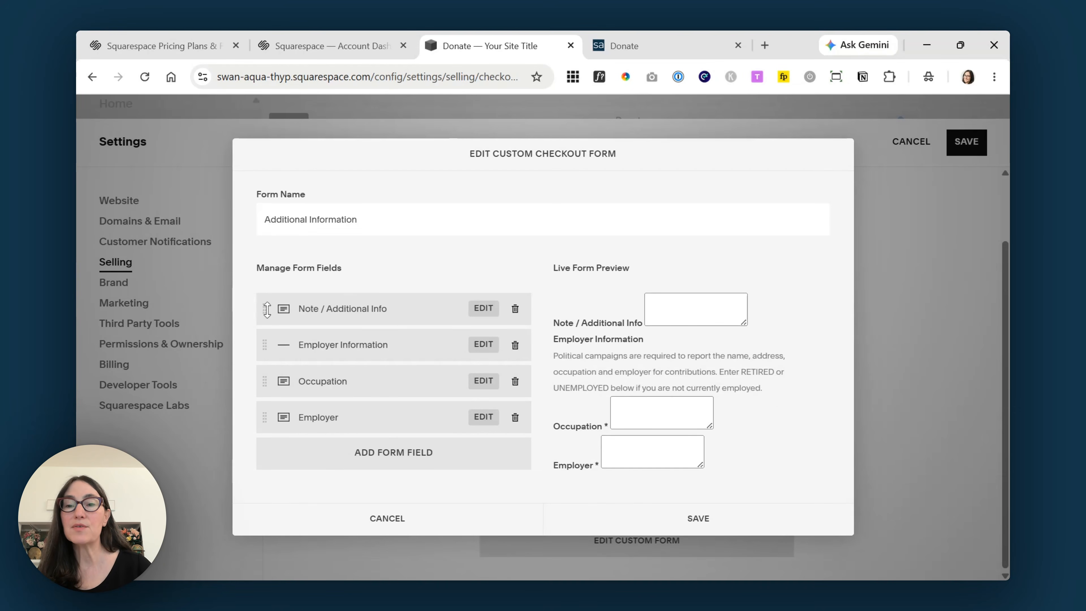
pyautogui.moveTo(265, 309); pyautogui.dragTo(263, 417)
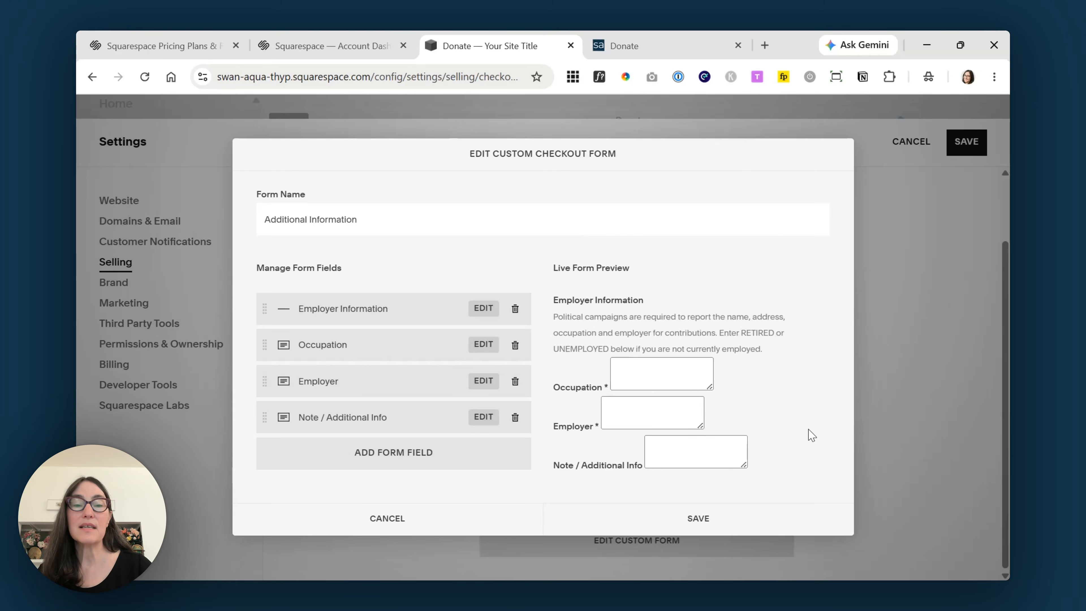
pyautogui.click(706, 523)
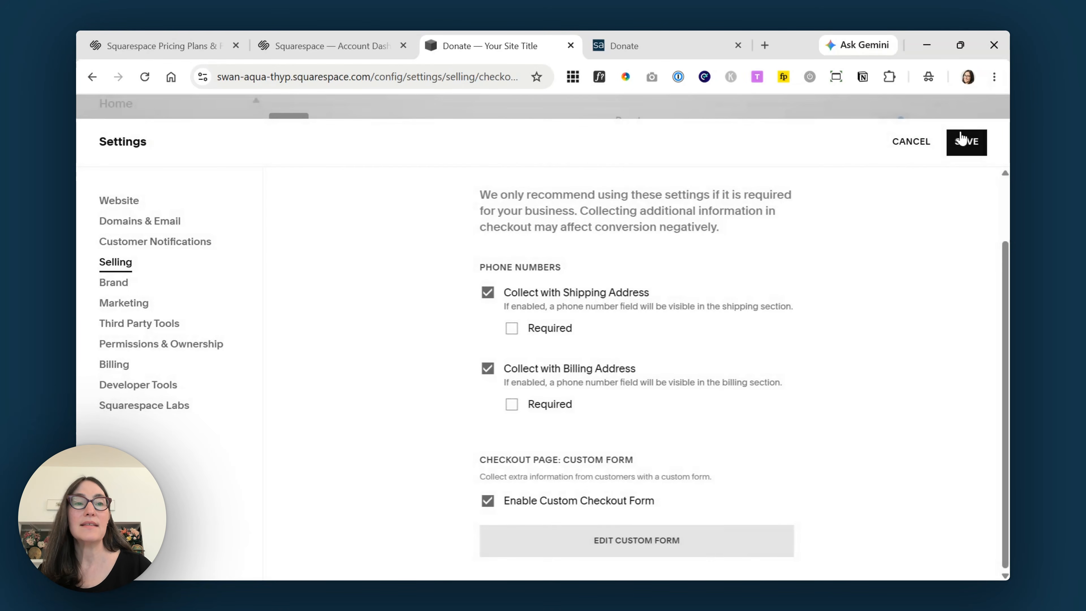
# - Save the checkout settings and scroll through the live donation checkout
pyautogui.click(965, 147)
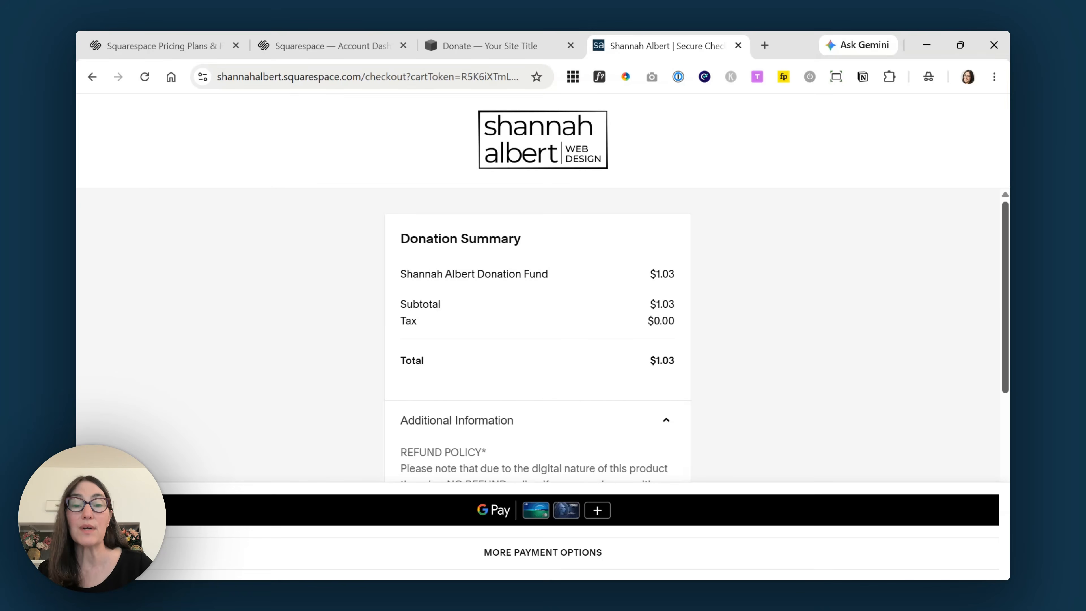
pyautogui.scroll(-1, 1009, 267)
pyautogui.moveTo(1006, 310); pyautogui.dragTo(1007, 351)
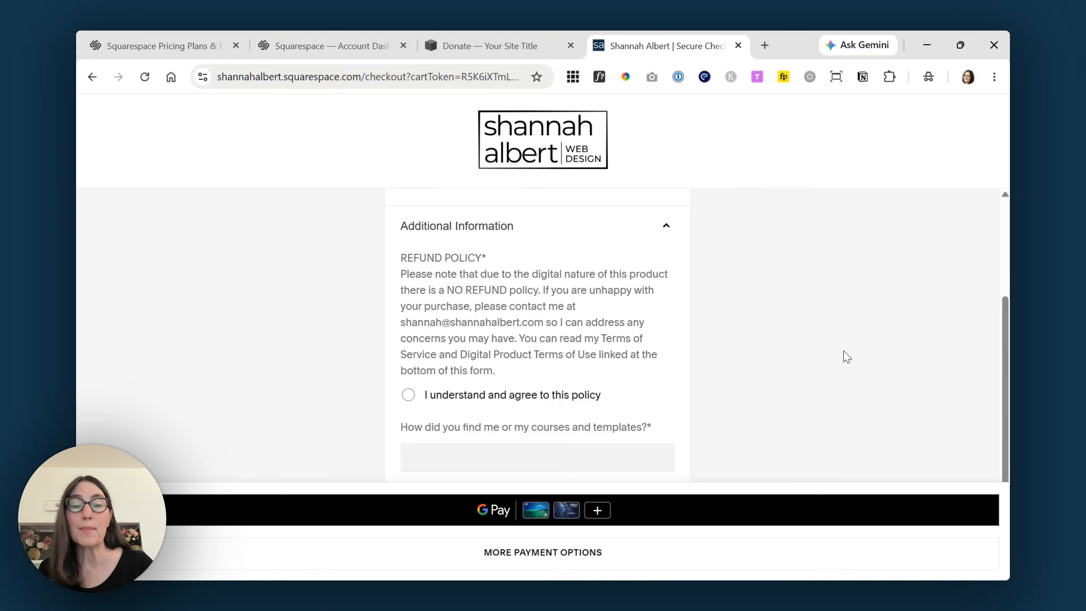
pyautogui.scroll(-2, 586, 380)
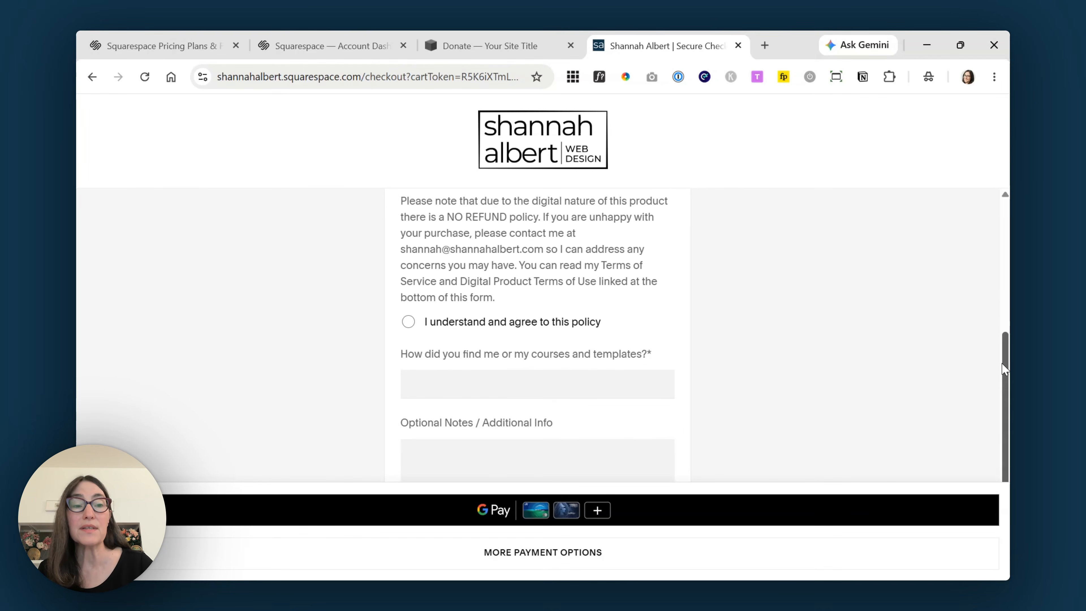
pyautogui.scroll(1, 898, 308)
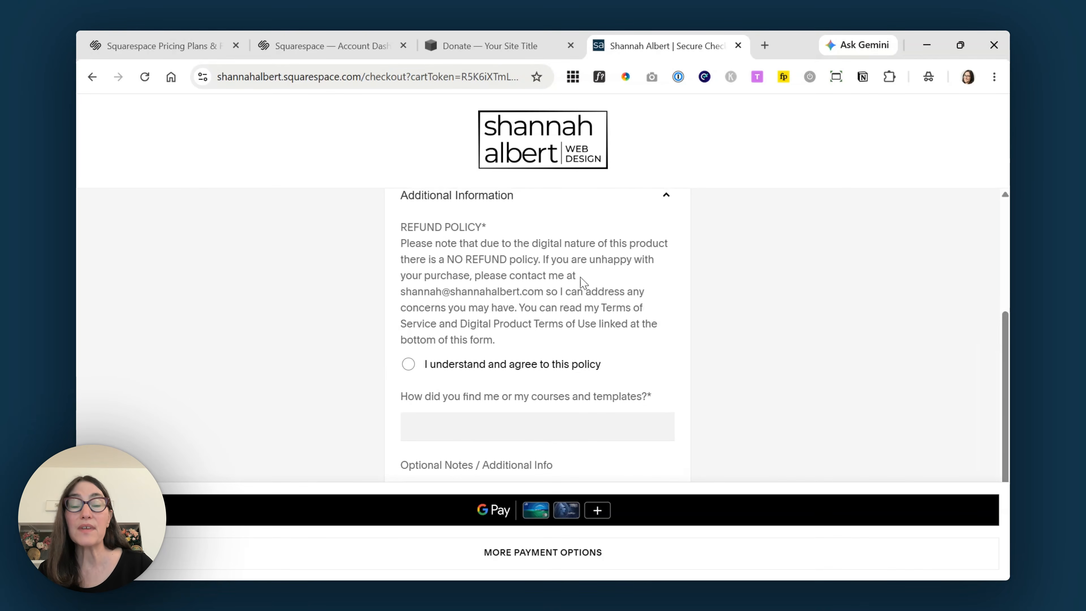
pyautogui.scroll(-2, 551, 291)
# - Accept the refund policy, answer 'Google', enter 'Notes', and continue to more payment options
pyautogui.click(479, 293)
pyautogui.click(502, 353)
pyautogui.write('G')
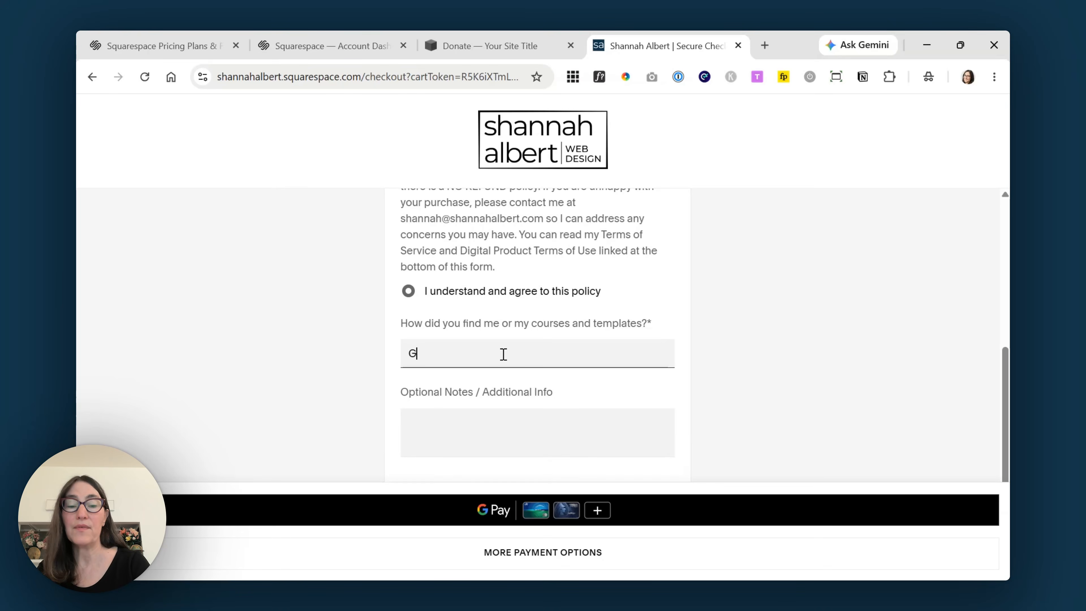
pyautogui.write('oogle')
pyautogui.press('Tab')
pyautogui.write('Notes')
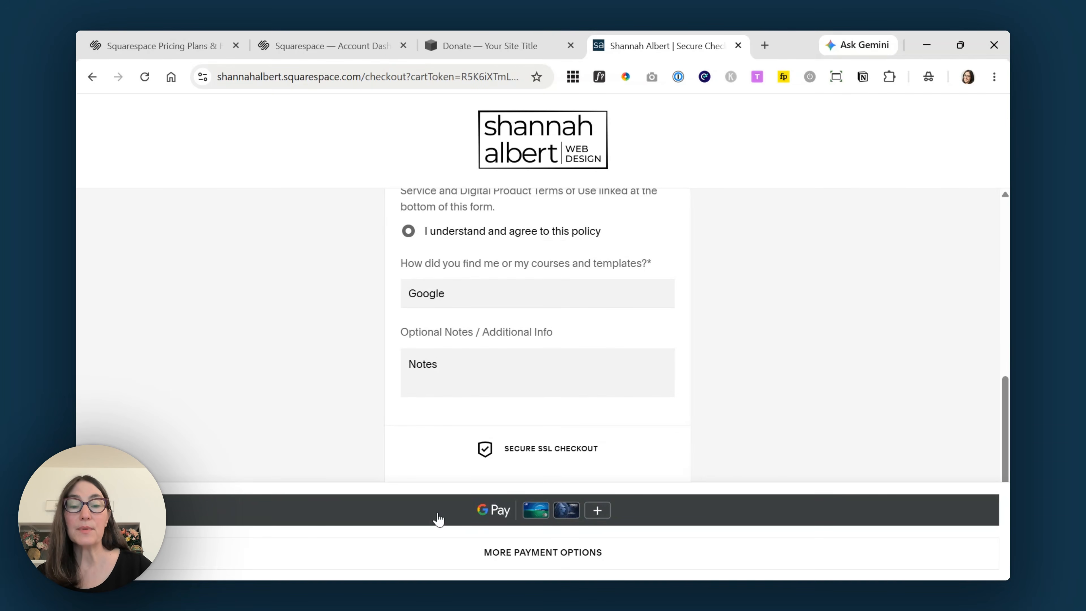
pyautogui.click(525, 557)
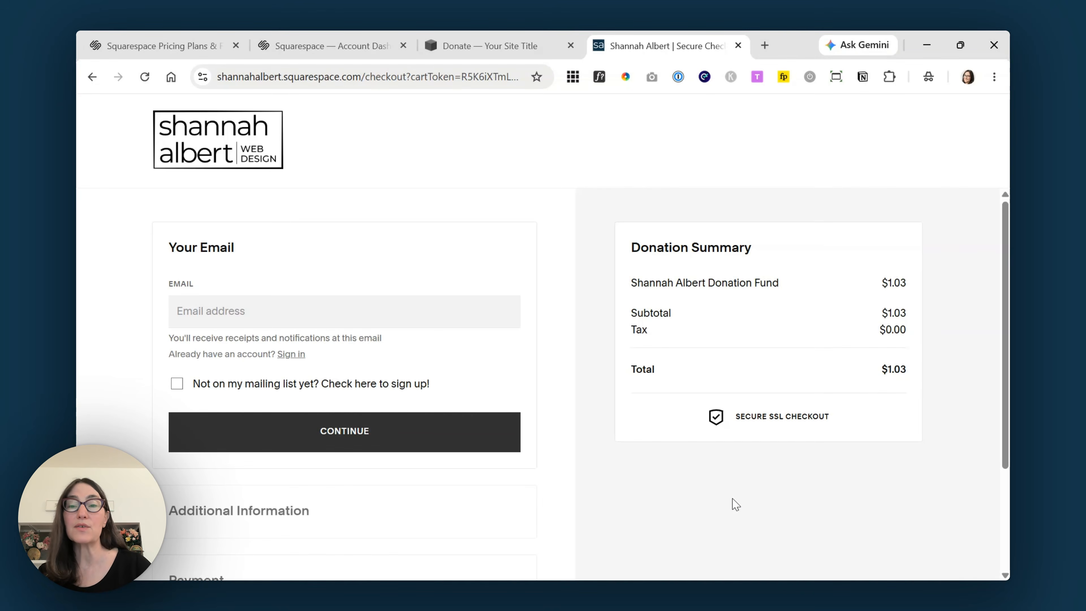
# - Enter the donor's email address on the checkout and continue through additional information to Payment
pyautogui.click(240, 301)
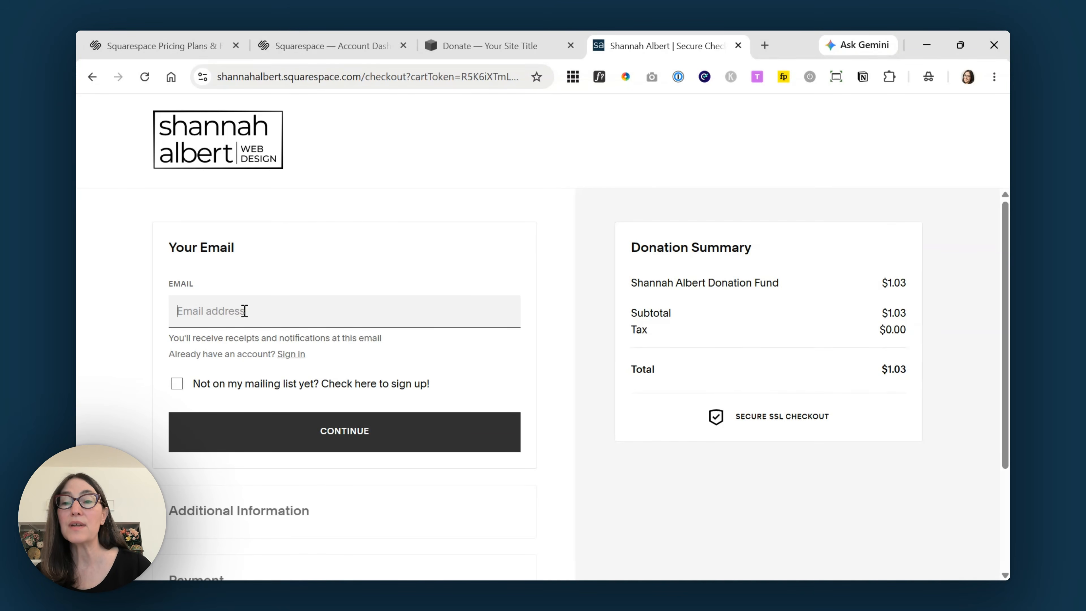
pyautogui.click(283, 279)
pyautogui.click(258, 308)
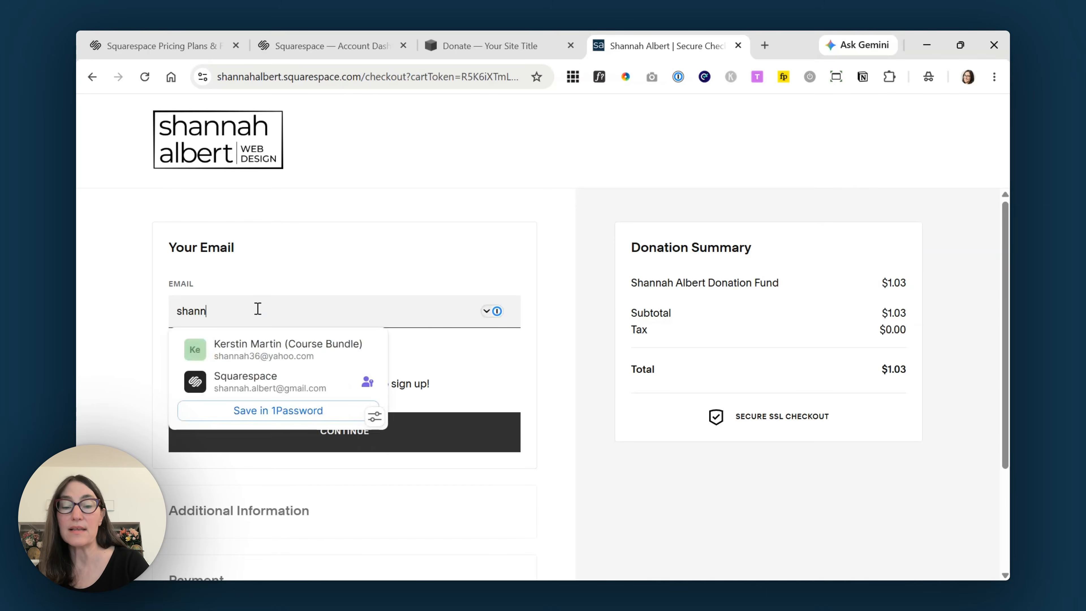
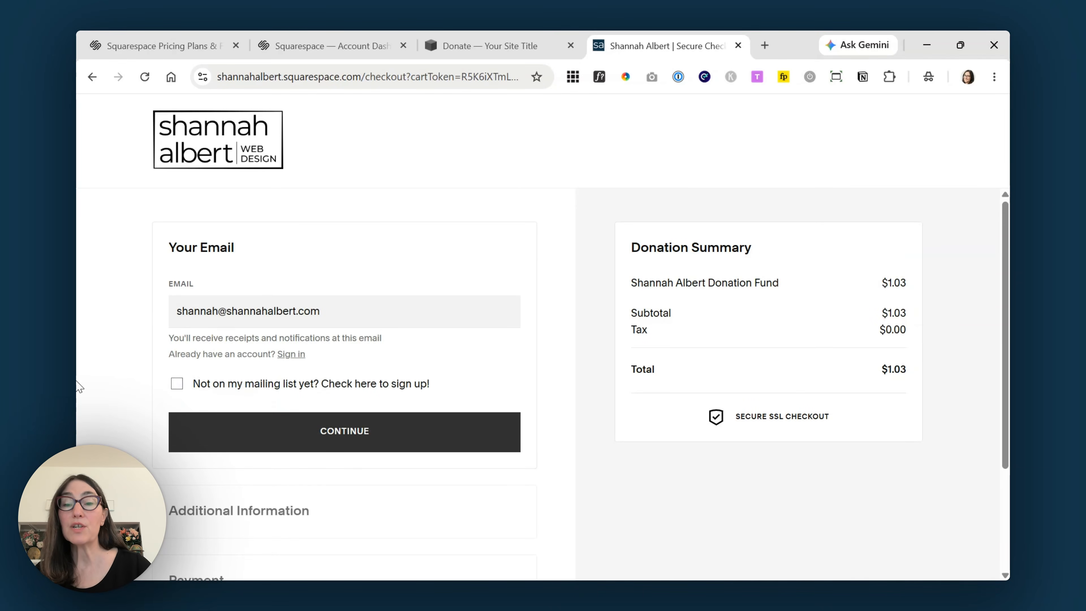
pyautogui.scroll(-3, 207, 380)
pyautogui.click(335, 295)
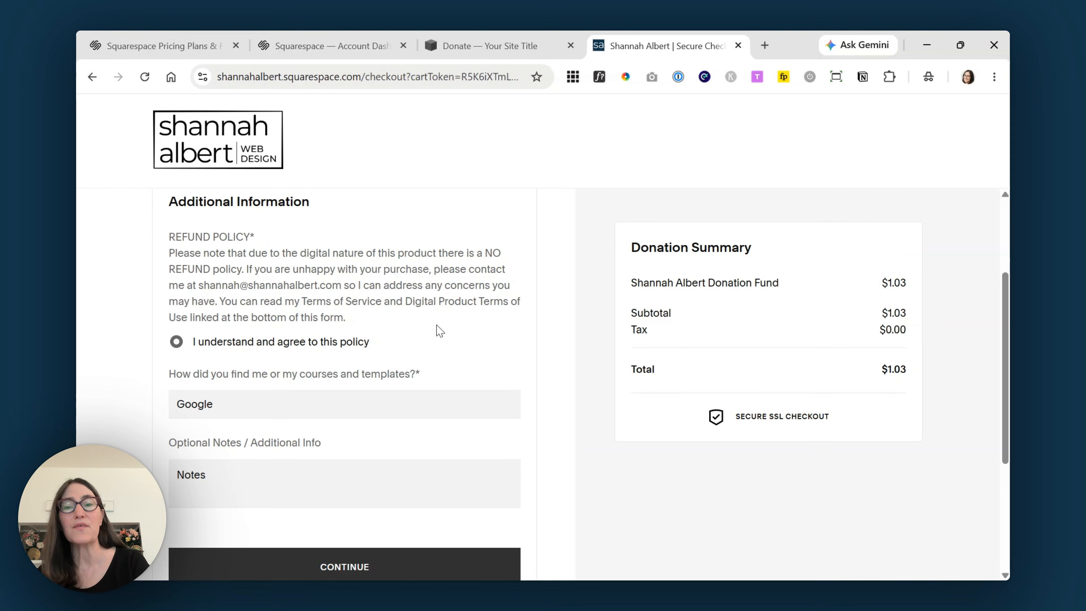
pyautogui.scroll(-2, 436, 325)
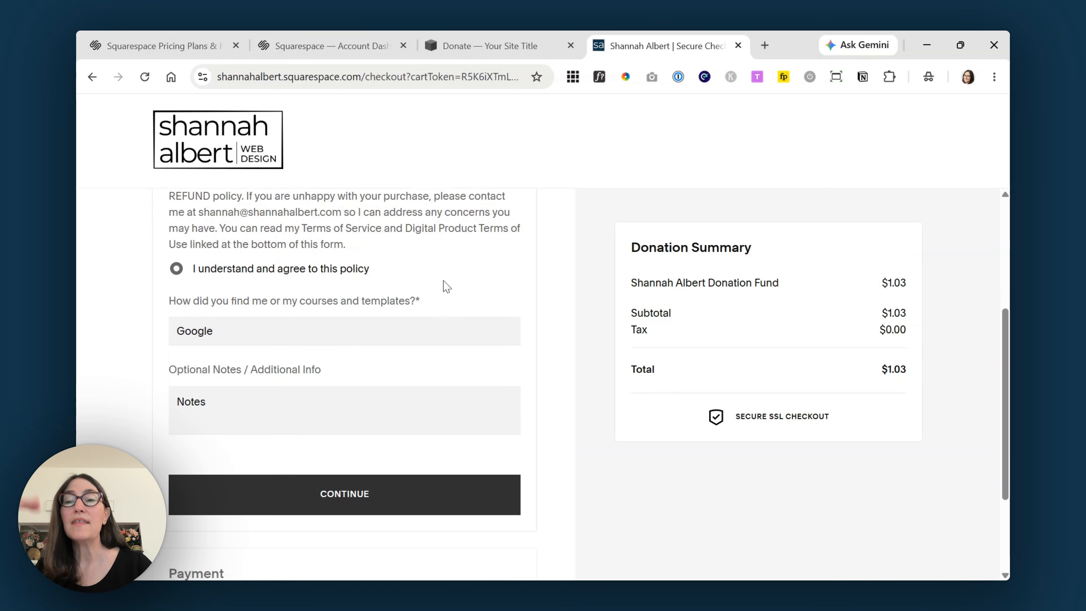
pyautogui.scroll(-3, 385, 325)
pyautogui.click(356, 356)
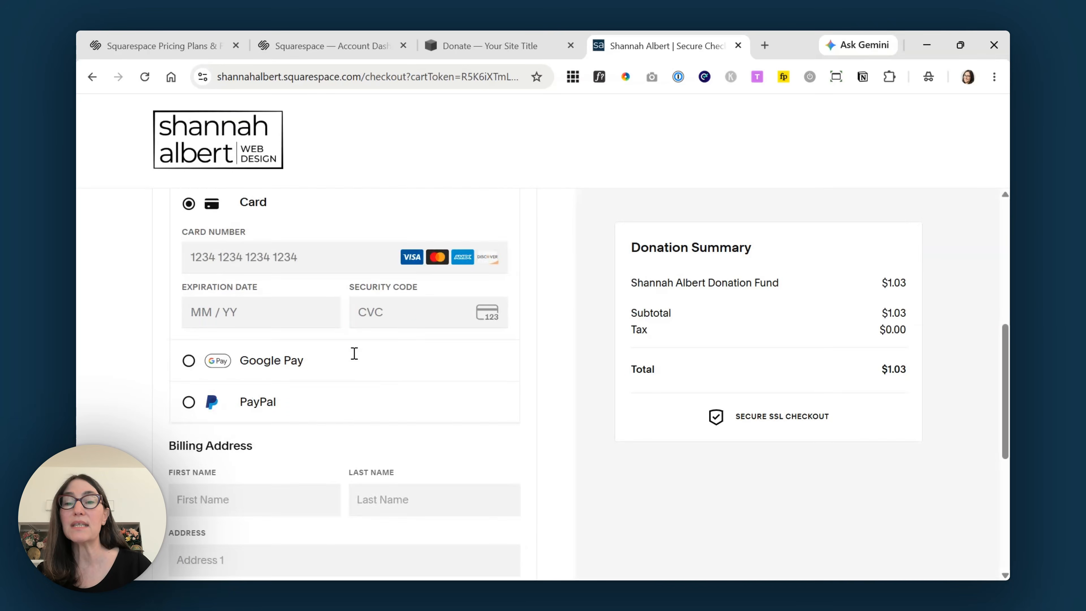
# - Leave the checkout and go back from the pages list to the site's main menu
pyautogui.scroll(-5, 556, 380)
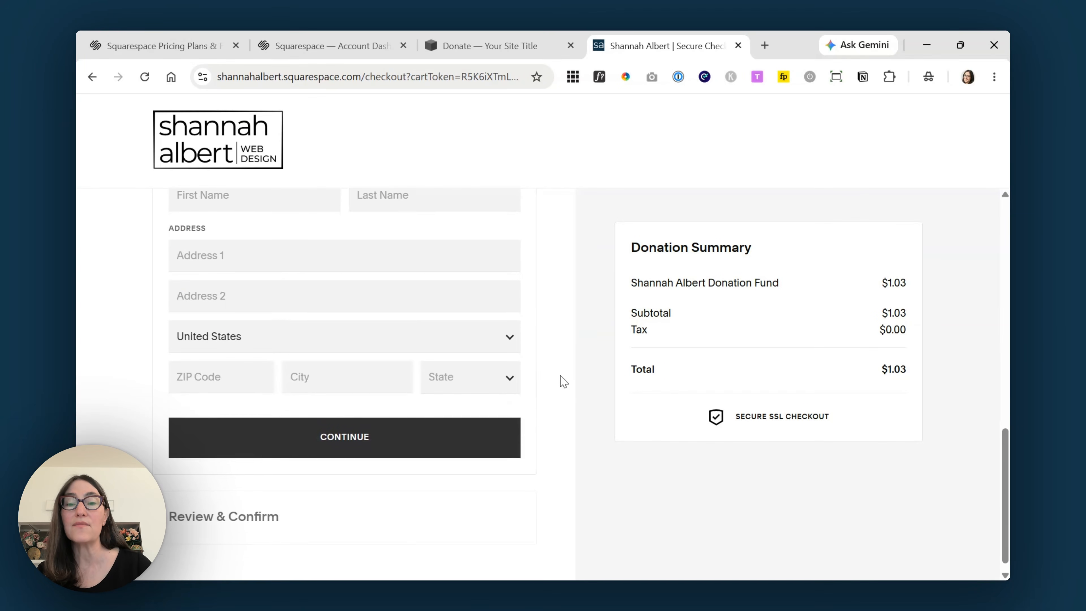
pyautogui.scroll(9, 587, 525)
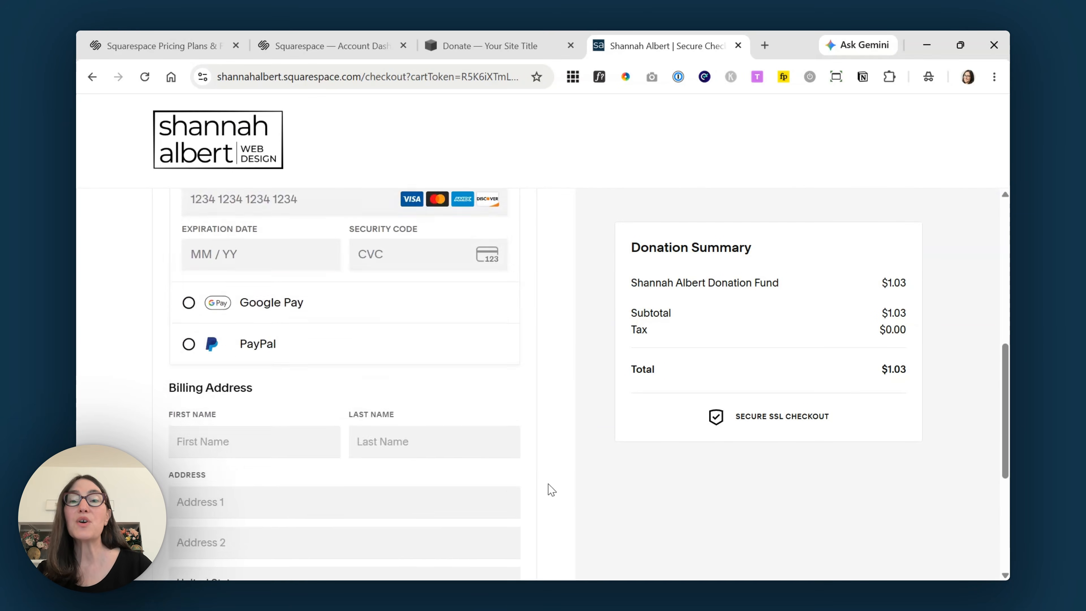
pyautogui.scroll(3, 401, 274)
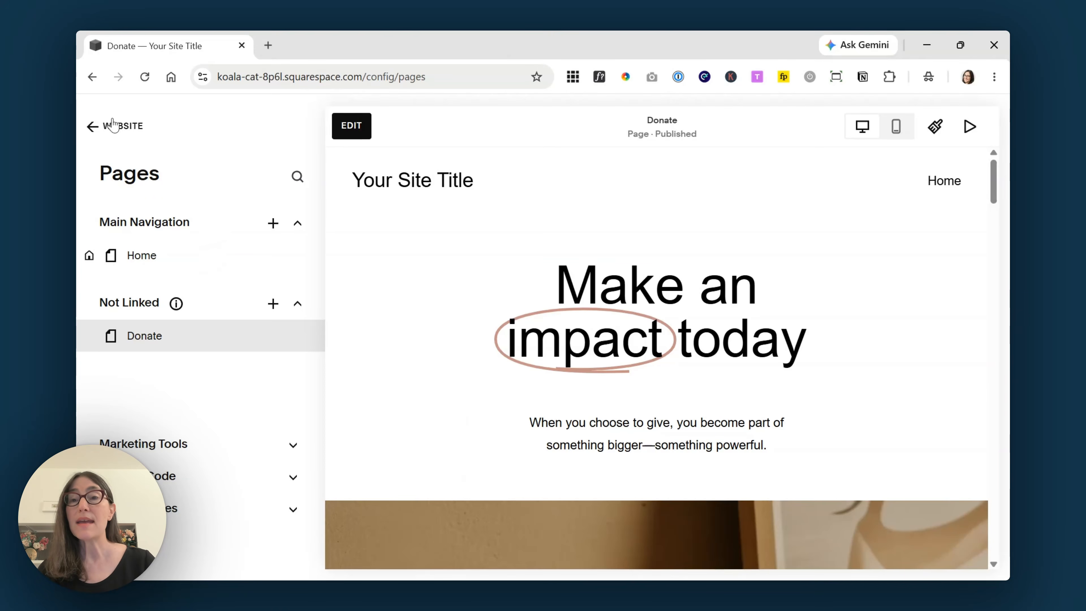
pyautogui.click(115, 128)
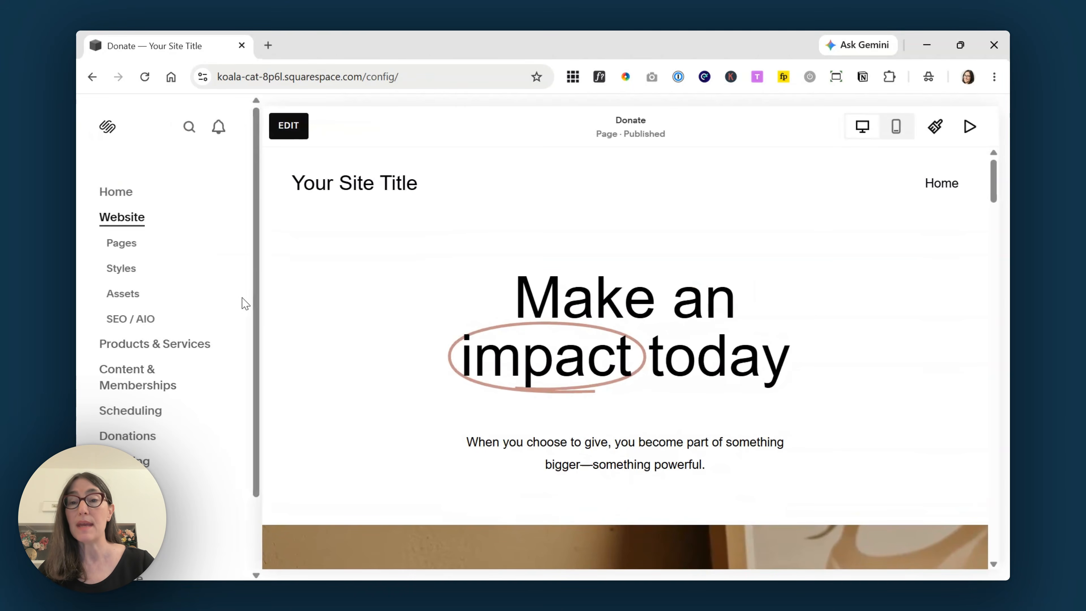
pyautogui.scroll(-1, 255, 345)
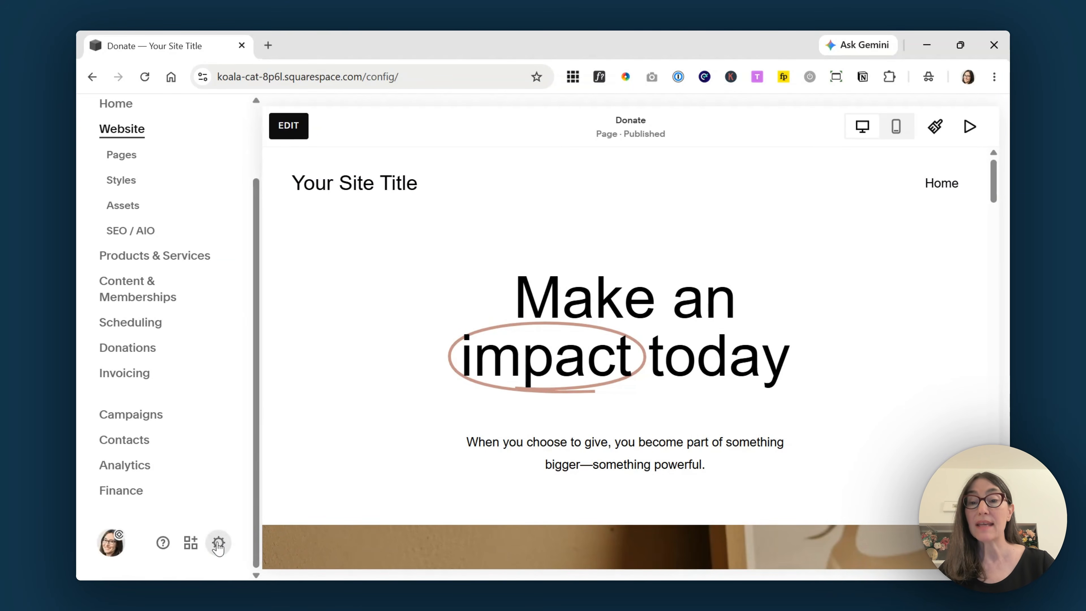
# - In Settings, show the Donations Customer Notifications with the Donation Receipt email preview
pyautogui.click(219, 541)
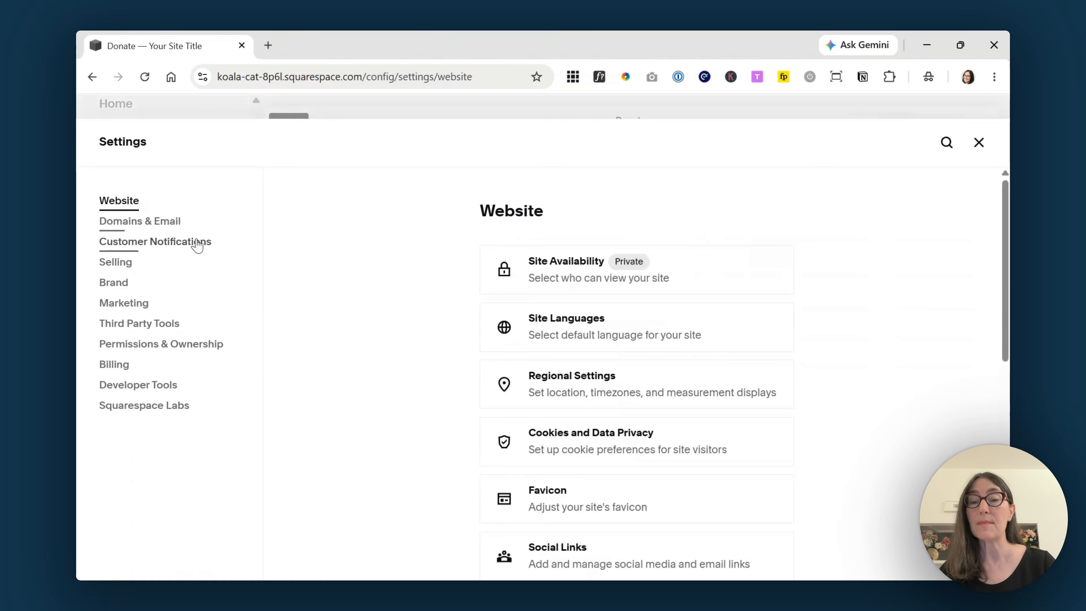
pyautogui.click(195, 247)
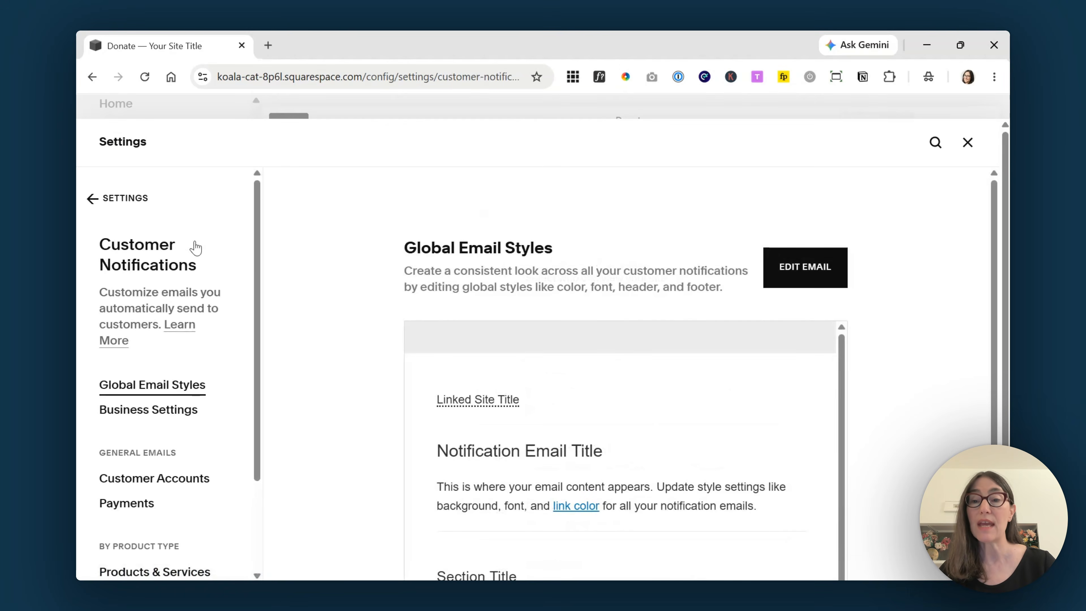
pyautogui.scroll(-2, 259, 329)
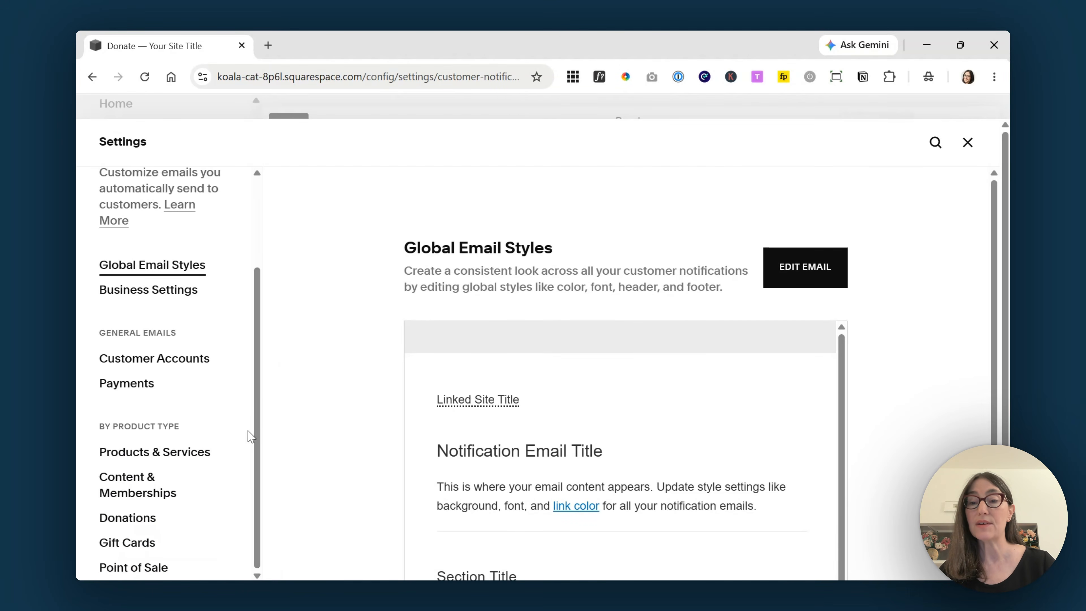
pyautogui.click(137, 523)
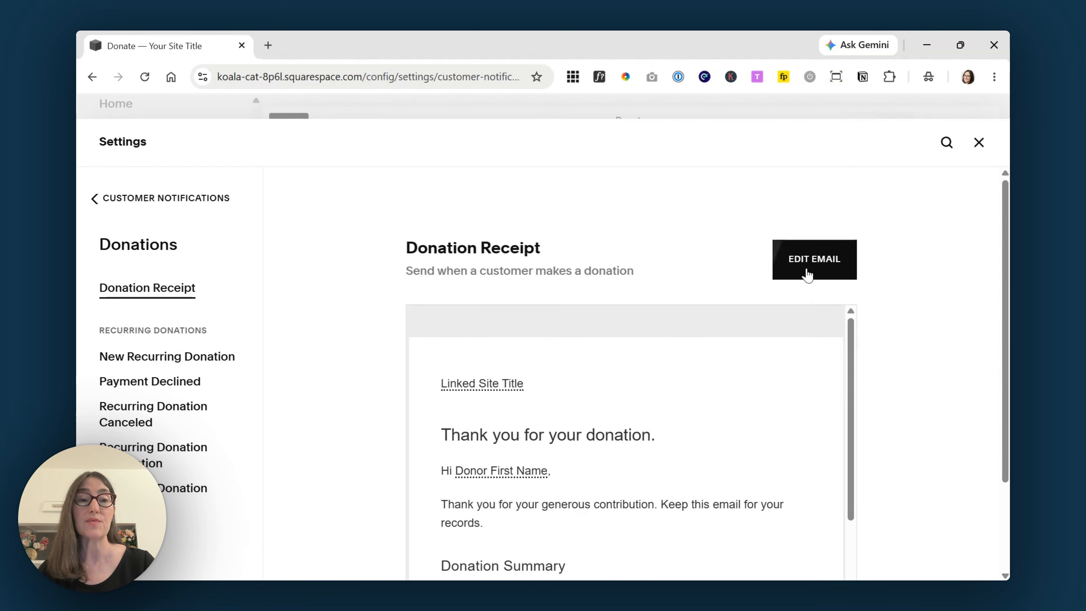
# - Open the Donation Receipt email editor and review its subject line and preview sections
pyautogui.click(819, 269)
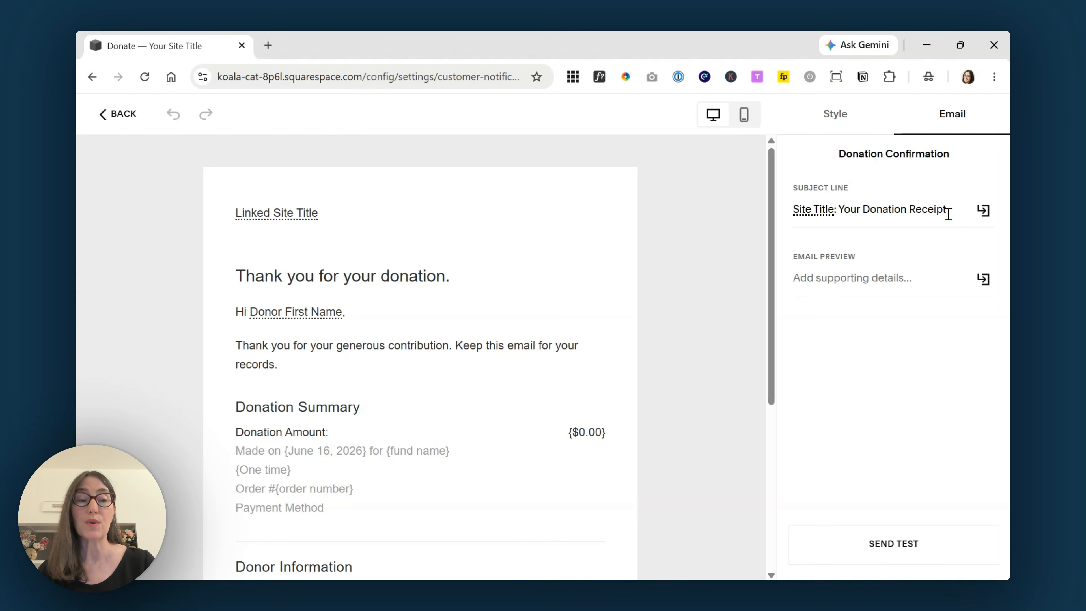
pyautogui.click(893, 210)
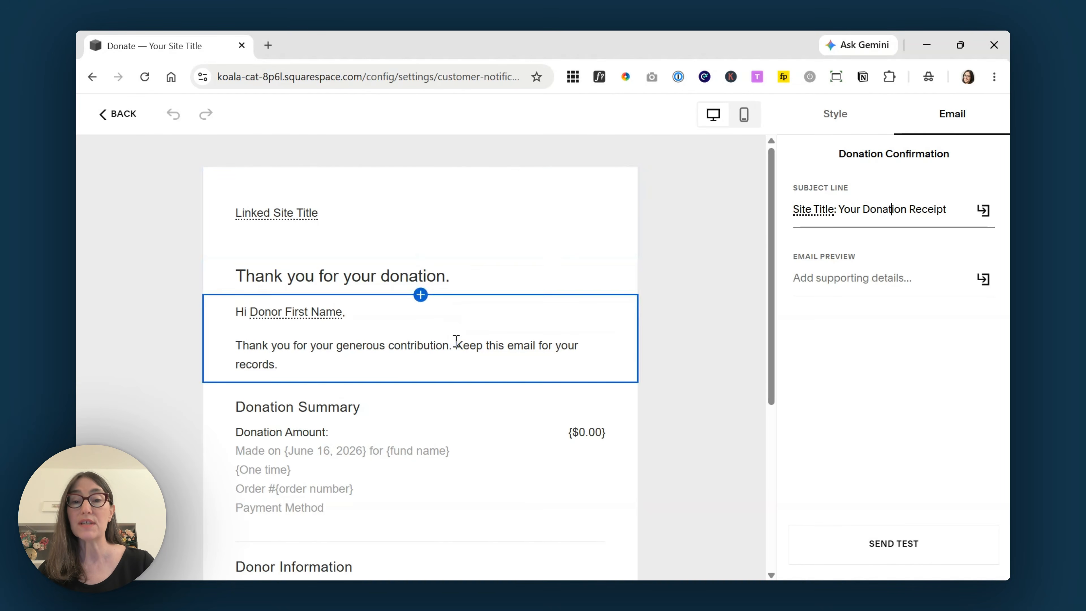
pyautogui.scroll(-3, 448, 426)
pyautogui.scroll(-3, 445, 469)
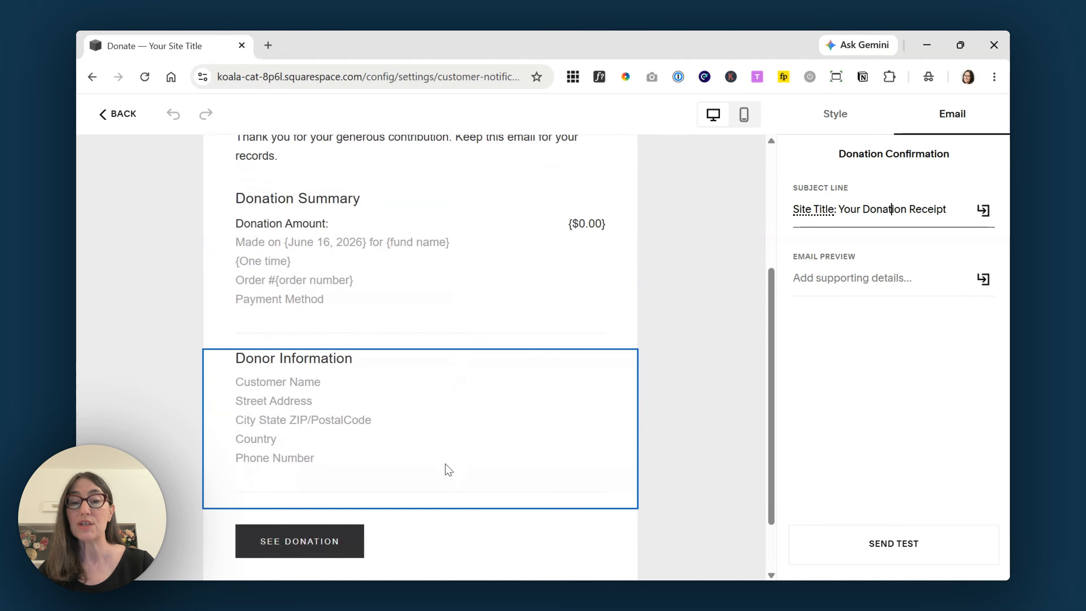
pyautogui.scroll(6, 447, 500)
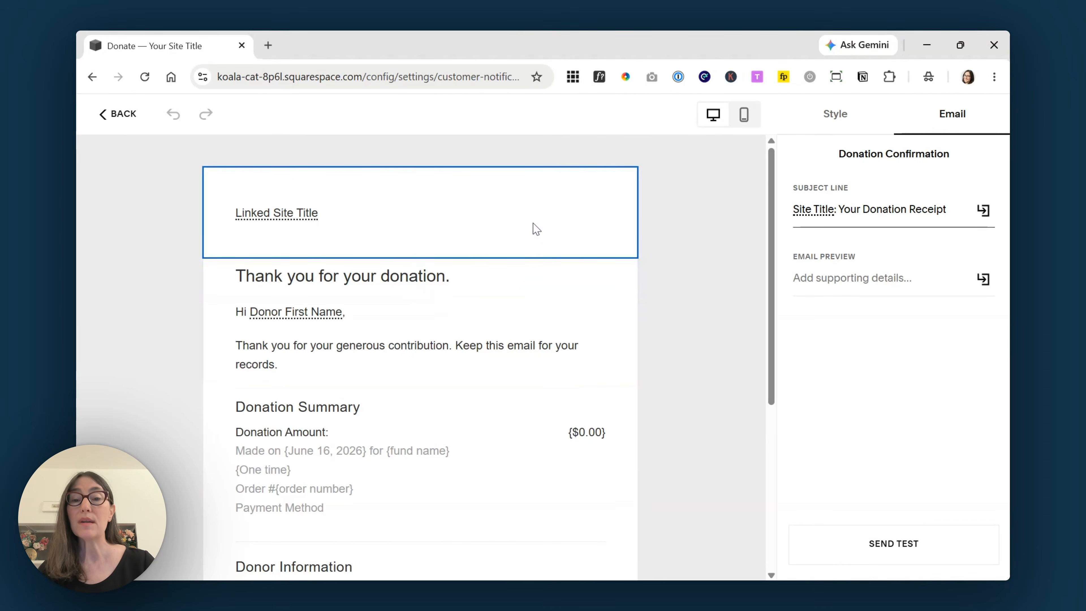
pyautogui.scroll(-2, 535, 239)
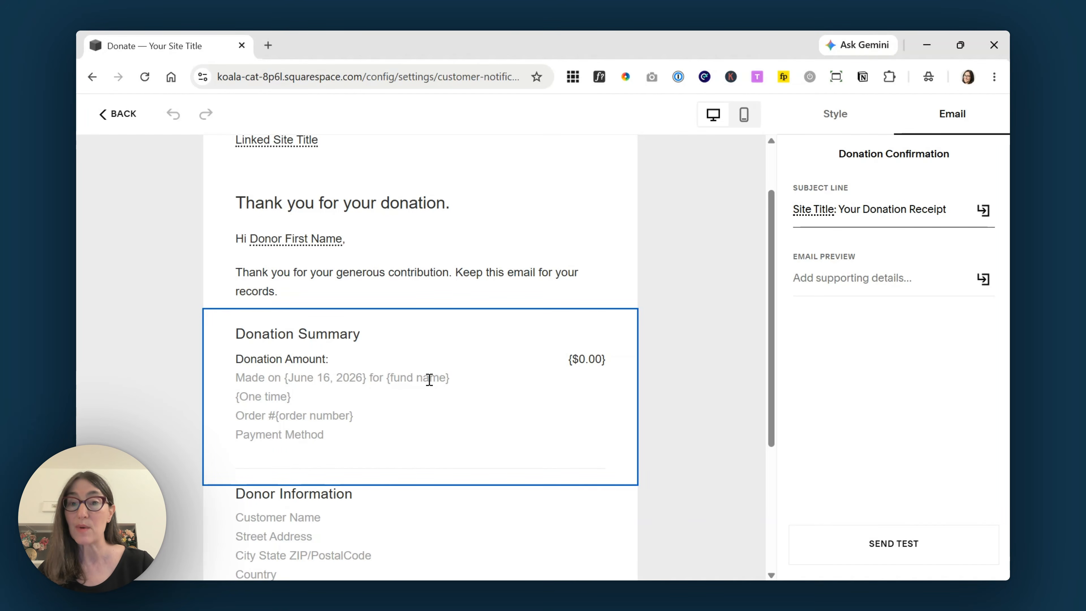
pyautogui.scroll(-3, 504, 390)
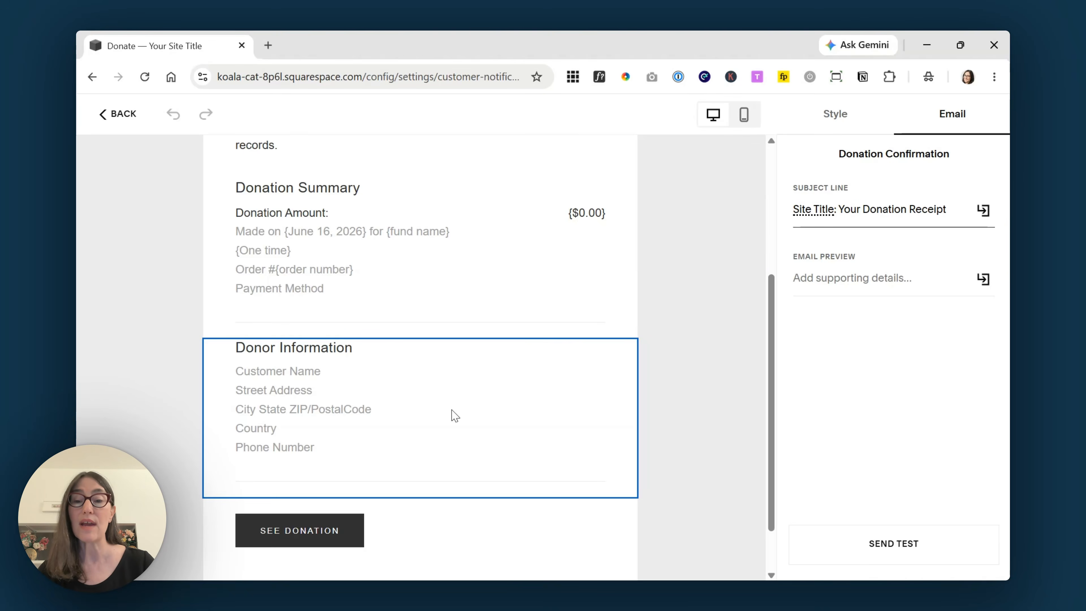
pyautogui.scroll(-2, 451, 416)
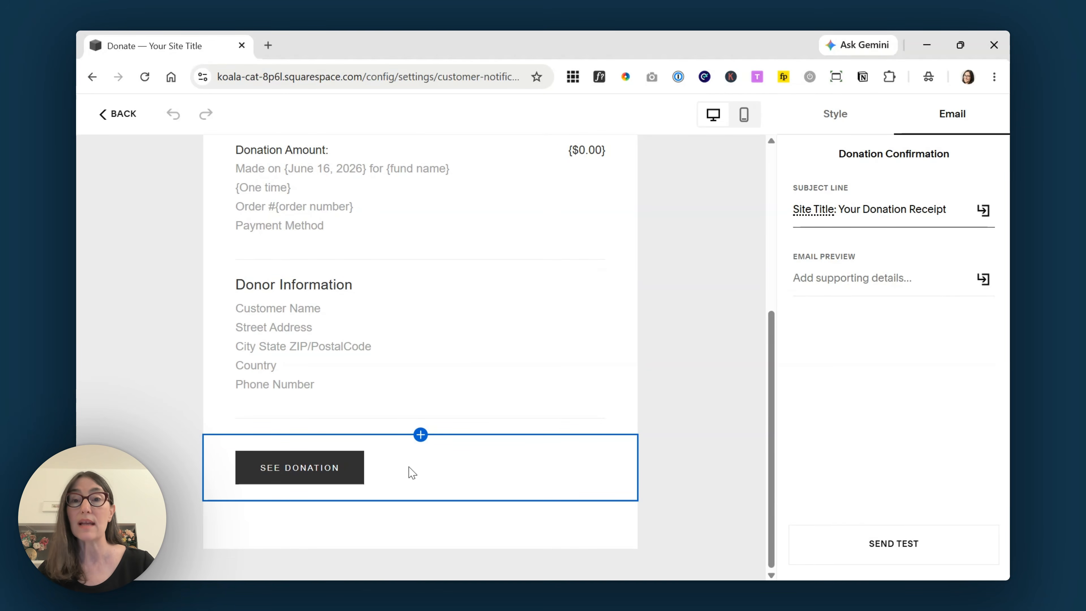
pyautogui.scroll(6, 412, 473)
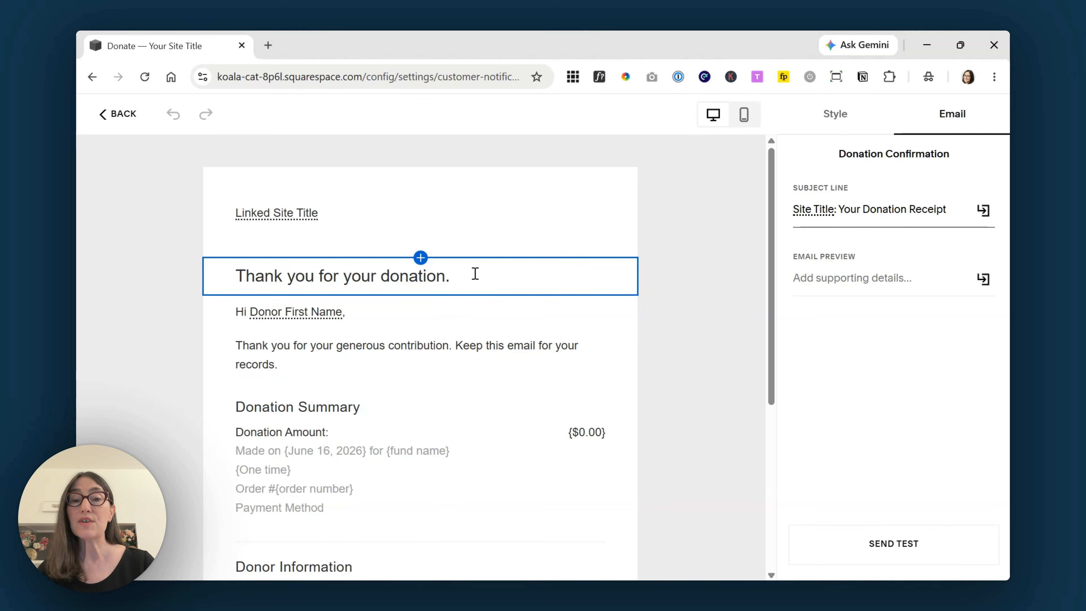
# - Inspect the thank-you heading and the greeting paragraph asking donors to keep the email
pyautogui.click(475, 273)
pyautogui.moveTo(475, 274); pyautogui.dragTo(225, 284)
pyautogui.click(486, 277)
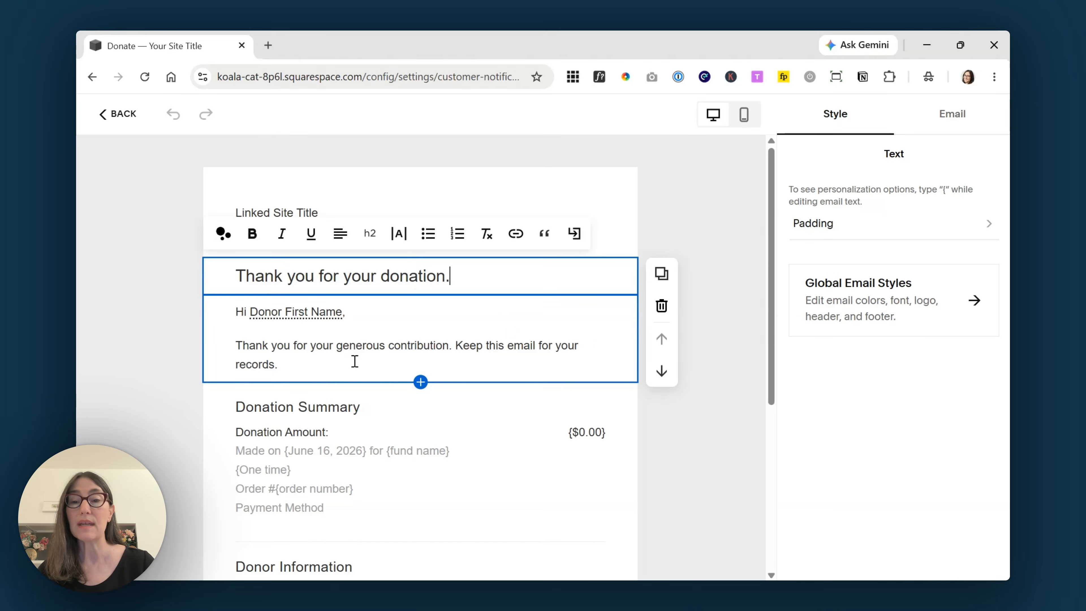
pyautogui.click(355, 361)
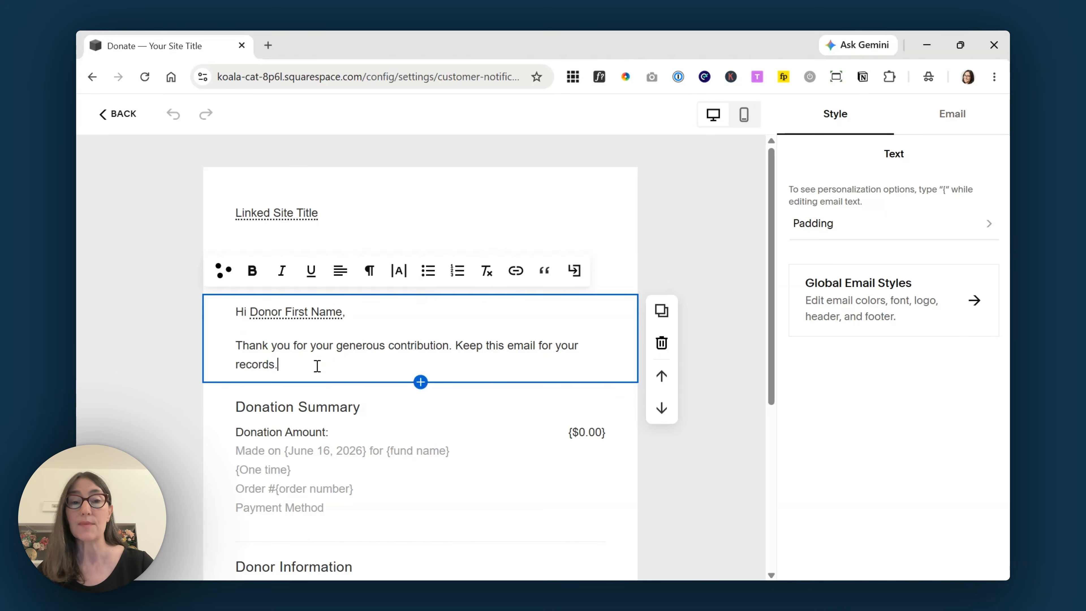
pyautogui.click(709, 248)
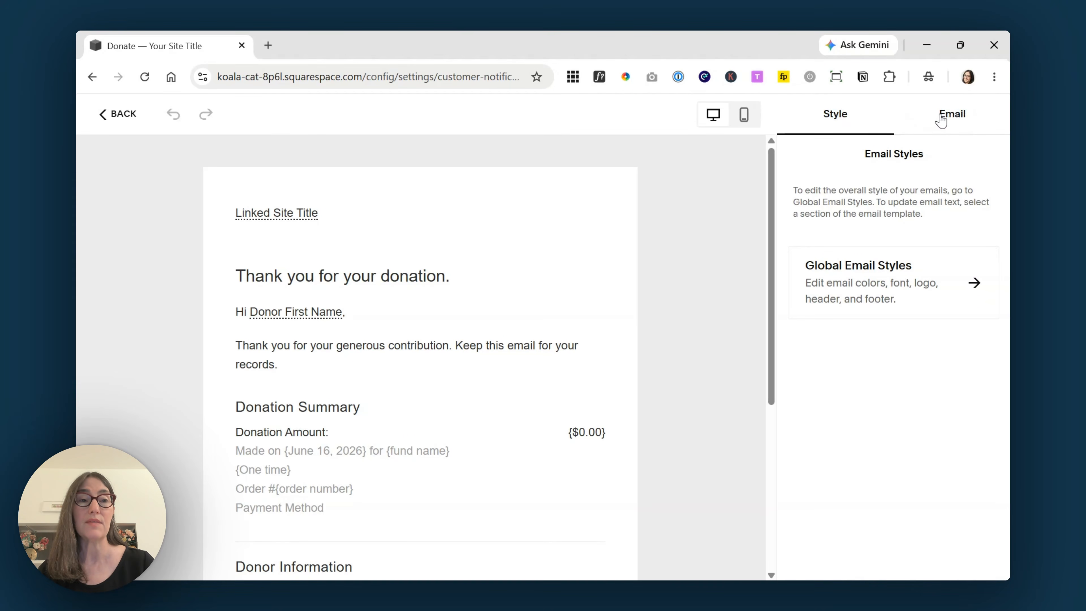
# - Switch between the Email and Style settings and enter Global Email Styles
pyautogui.click(943, 115)
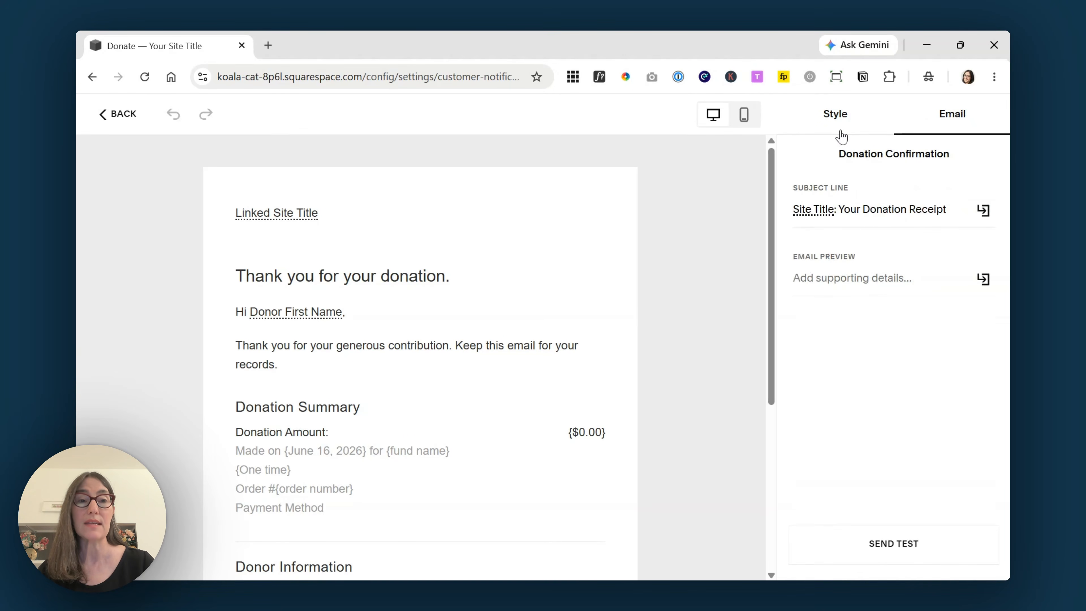
pyautogui.click(840, 120)
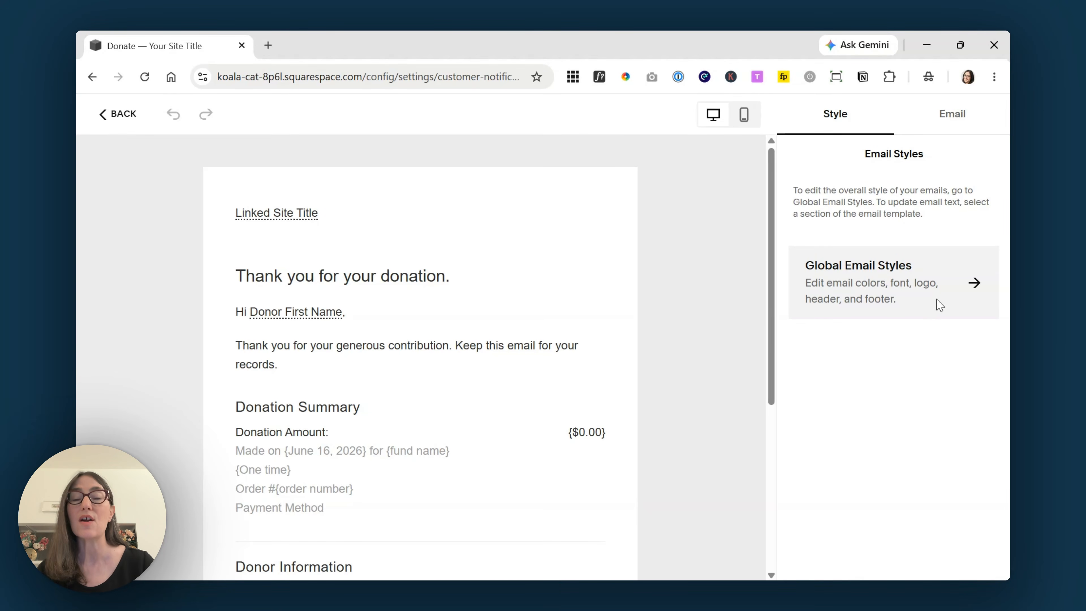
pyautogui.click(974, 293)
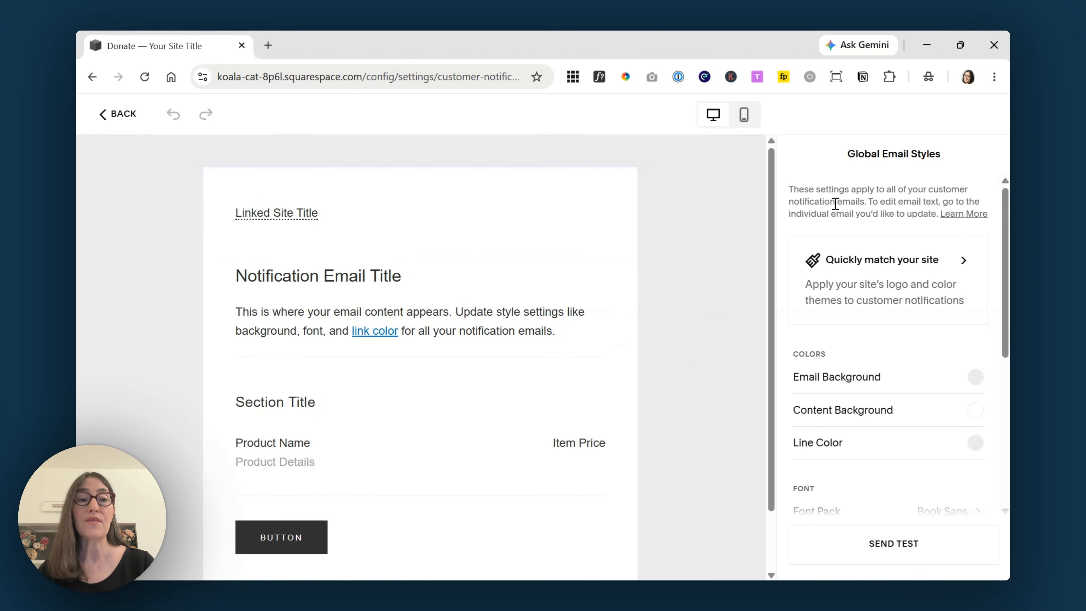
# - Match the notification emails to the site, comparing Themes 1, 2, 4 and 5 and keeping Theme 2
pyautogui.click(876, 266)
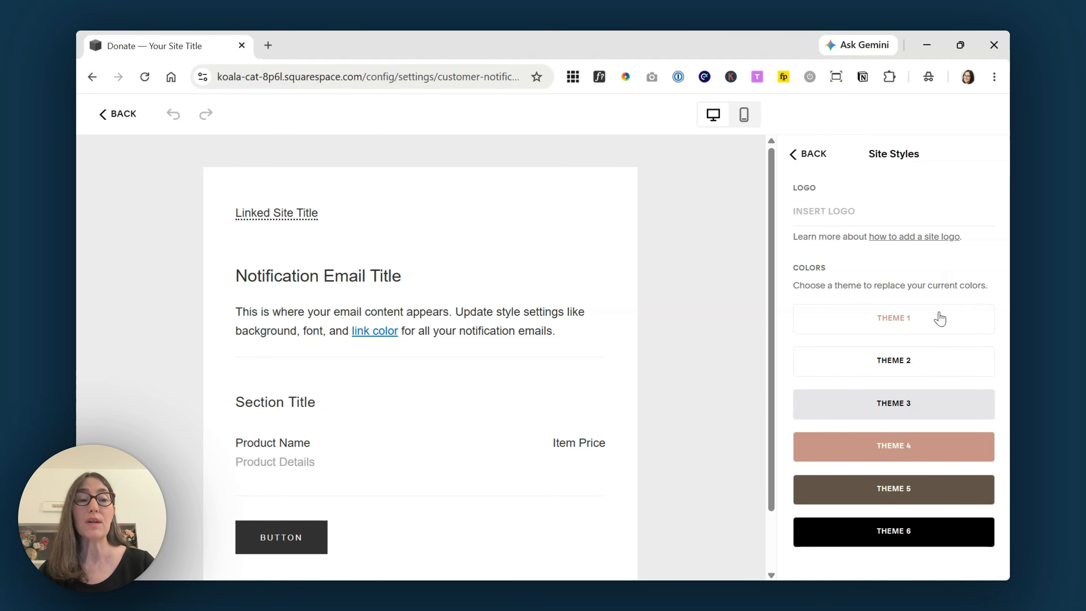
pyautogui.click(934, 328)
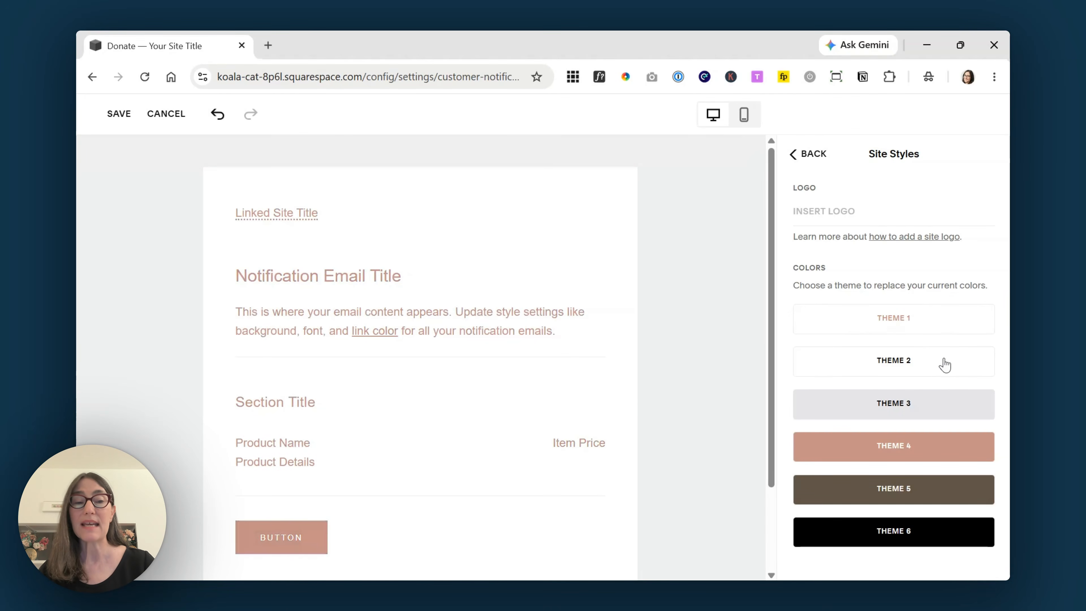
pyautogui.click(939, 370)
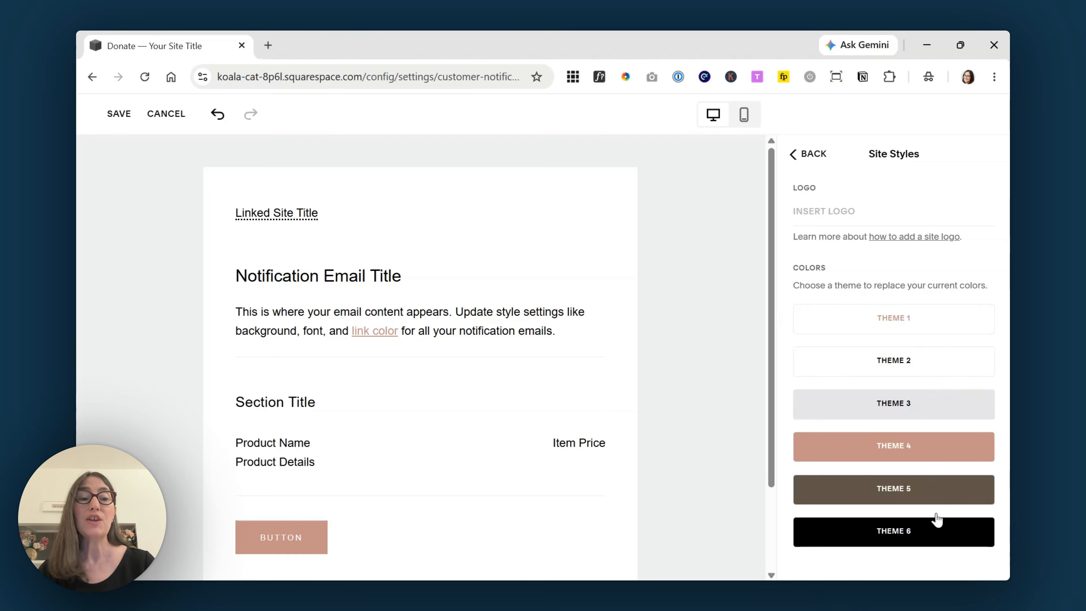
pyautogui.click(935, 457)
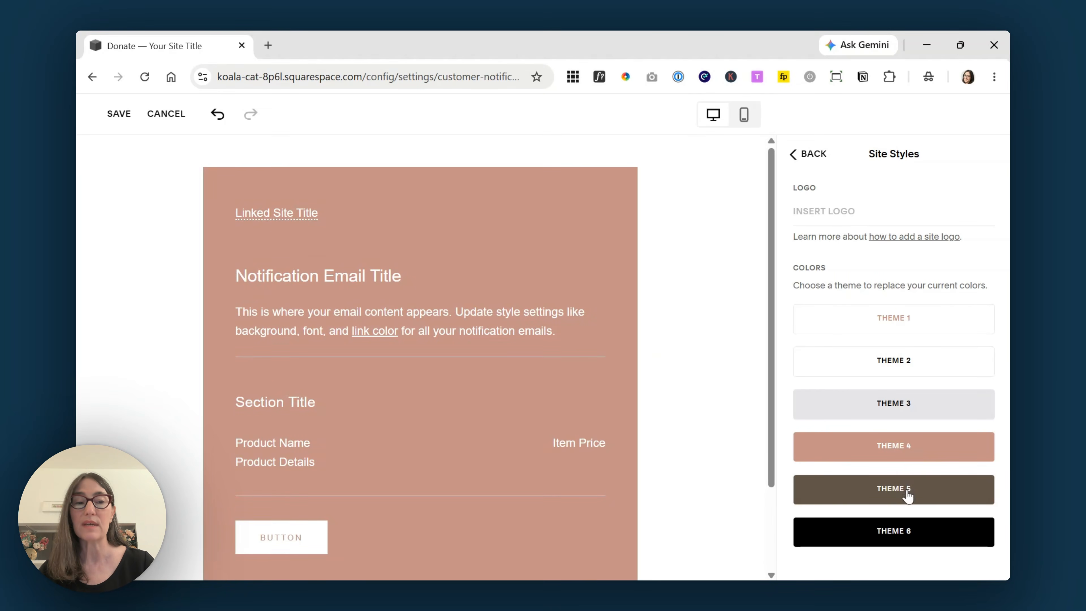
pyautogui.click(905, 495)
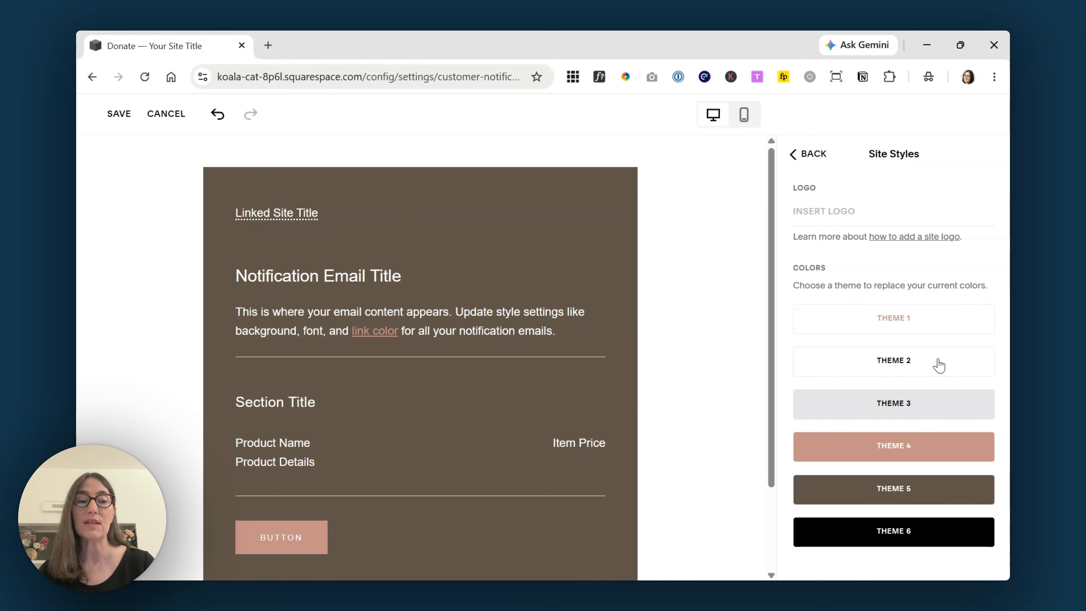
pyautogui.click(937, 368)
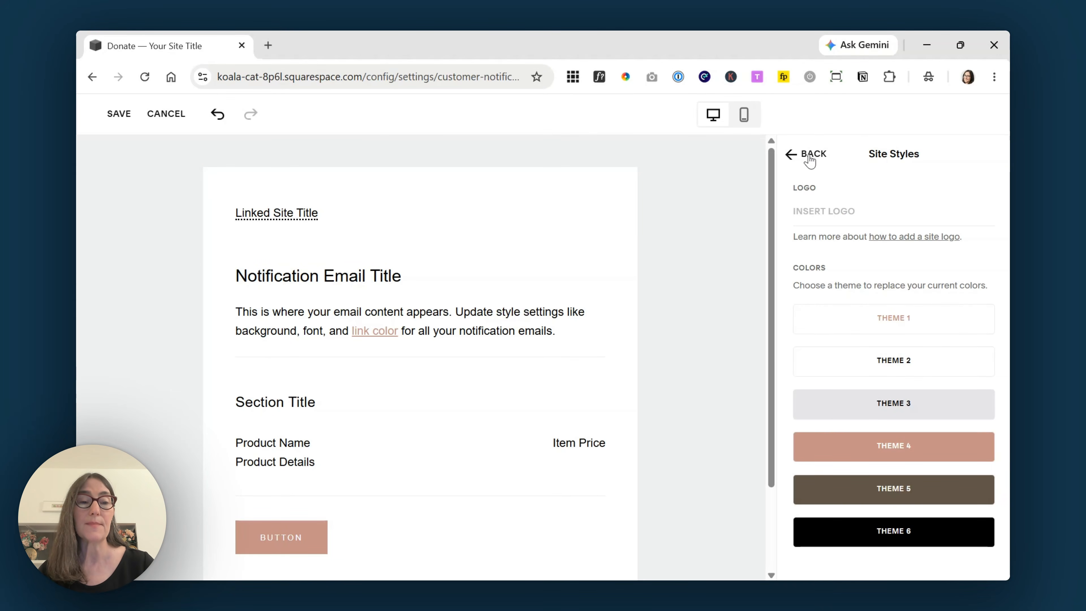
pyautogui.click(810, 158)
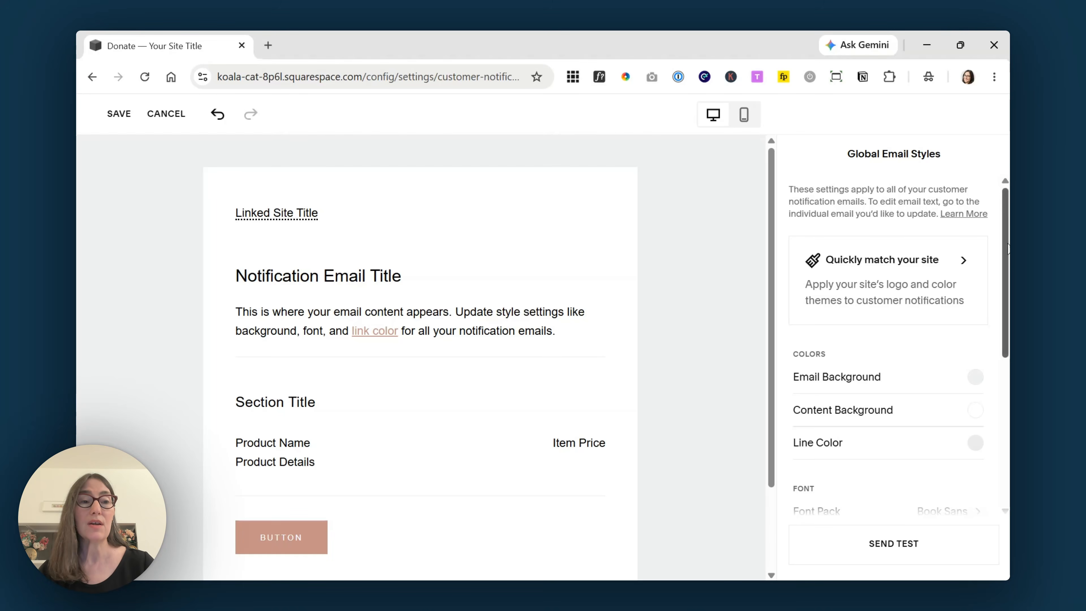
# - Scroll through the sample notification email preview with the Theme 2 styling
pyautogui.moveTo(1007, 242); pyautogui.dragTo(1007, 300)
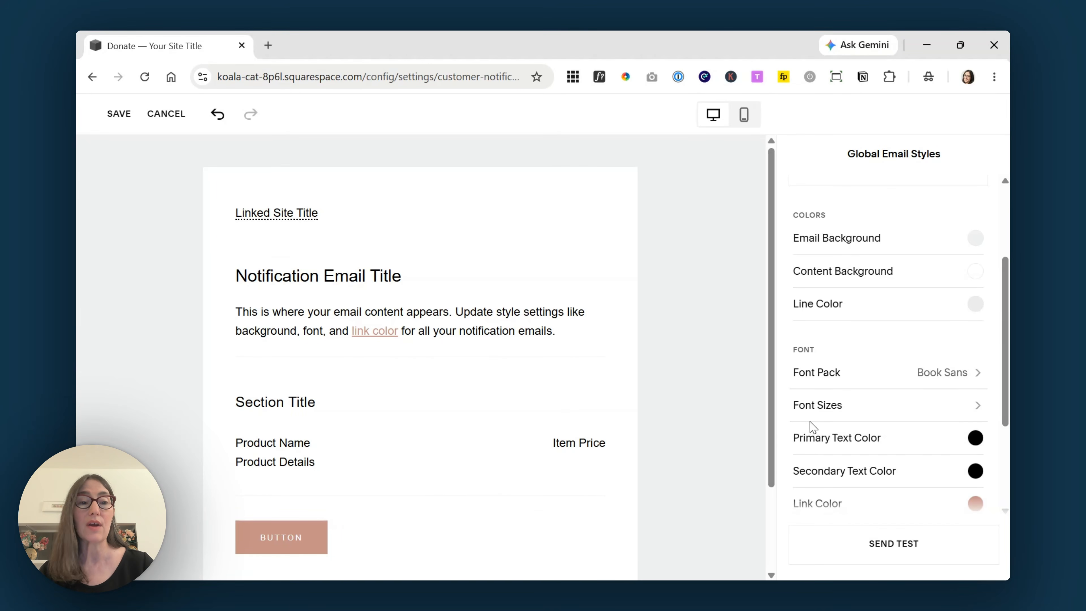
pyautogui.scroll(-1, 938, 330)
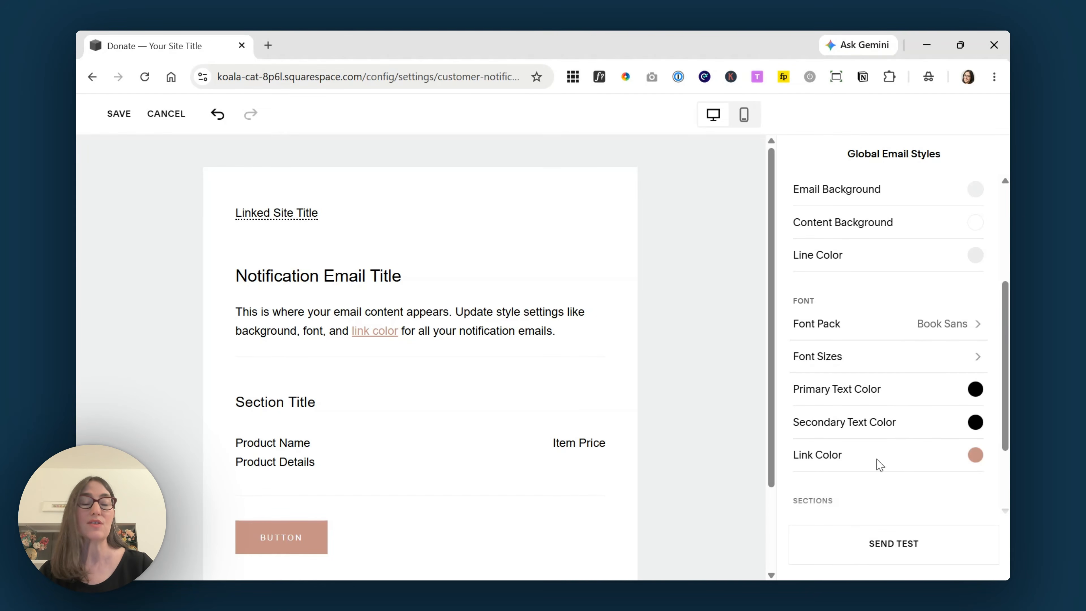
pyautogui.scroll(-2, 940, 421)
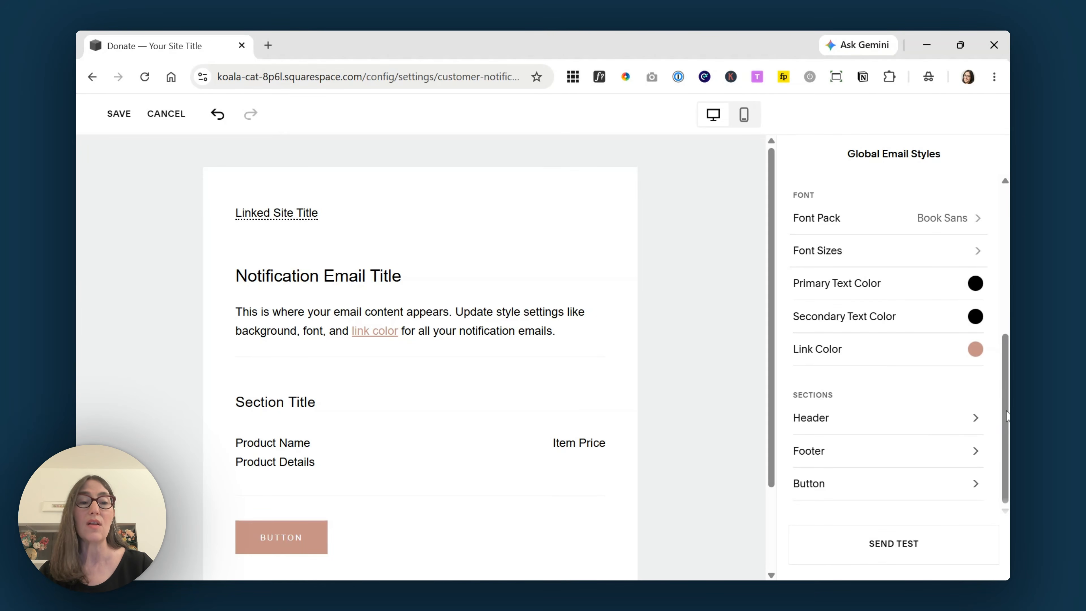
pyautogui.scroll(6, 1006, 430)
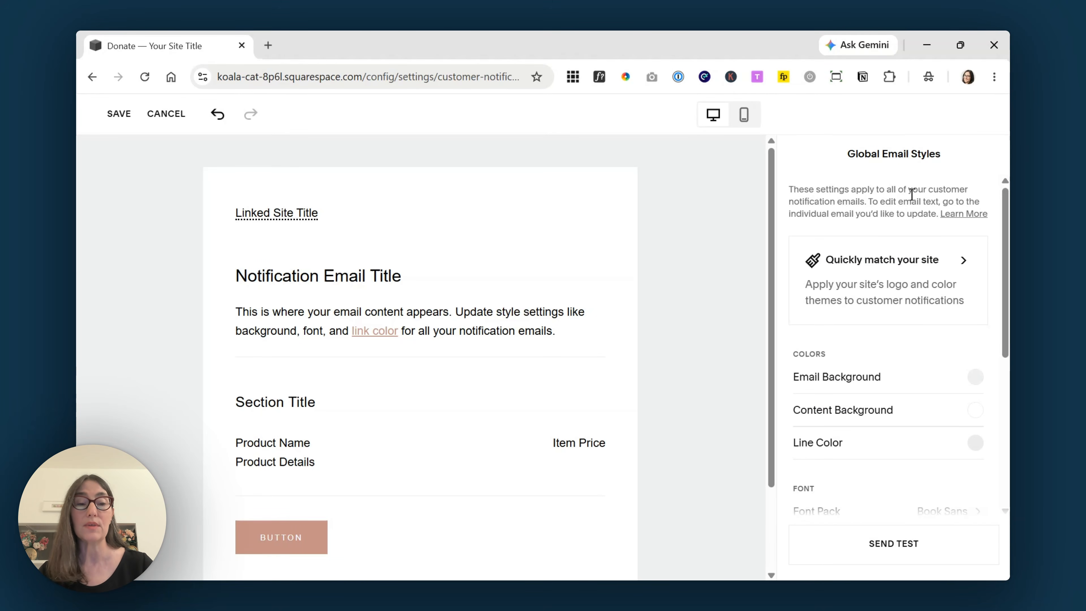
# - Clear the test email recipient and close without sending, then save and publish the global email styles
pyautogui.click(900, 551)
pyautogui.moveTo(565, 400); pyautogui.dragTo(363, 407)
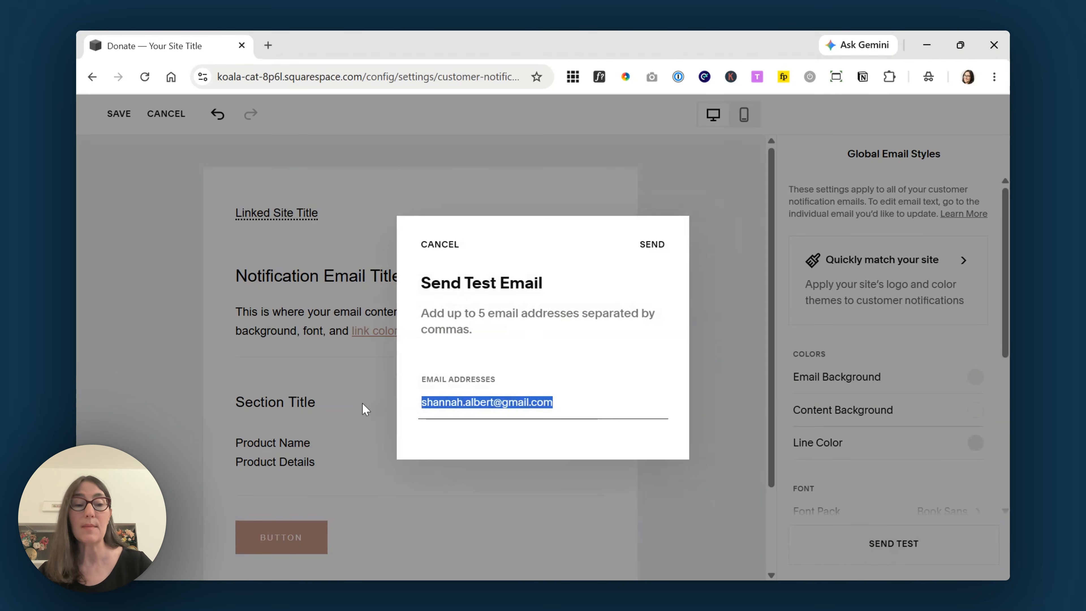
pyautogui.press('BackSpace')
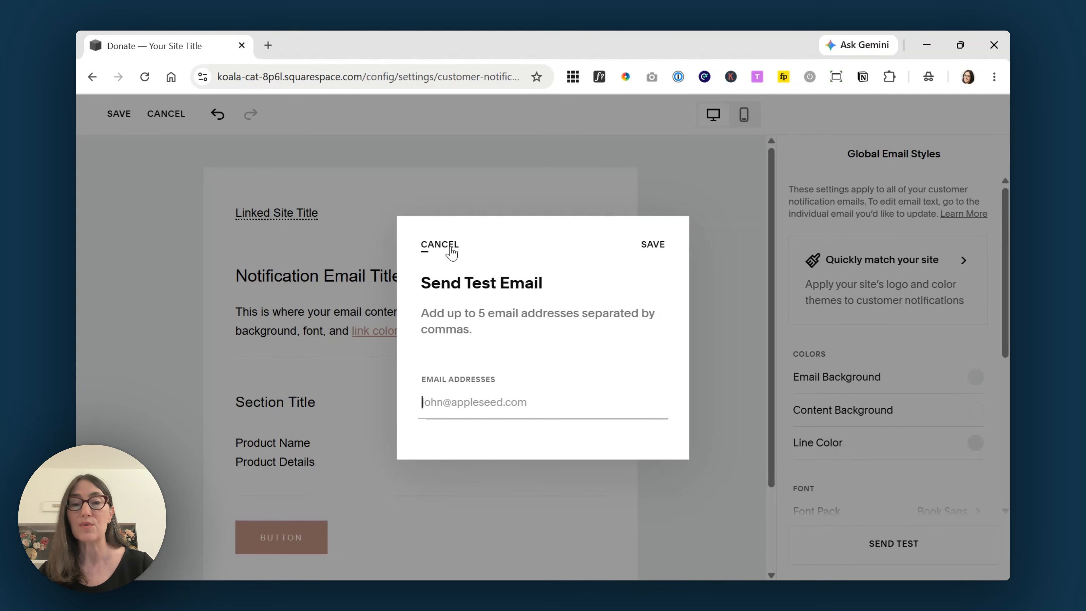
pyautogui.click(448, 248)
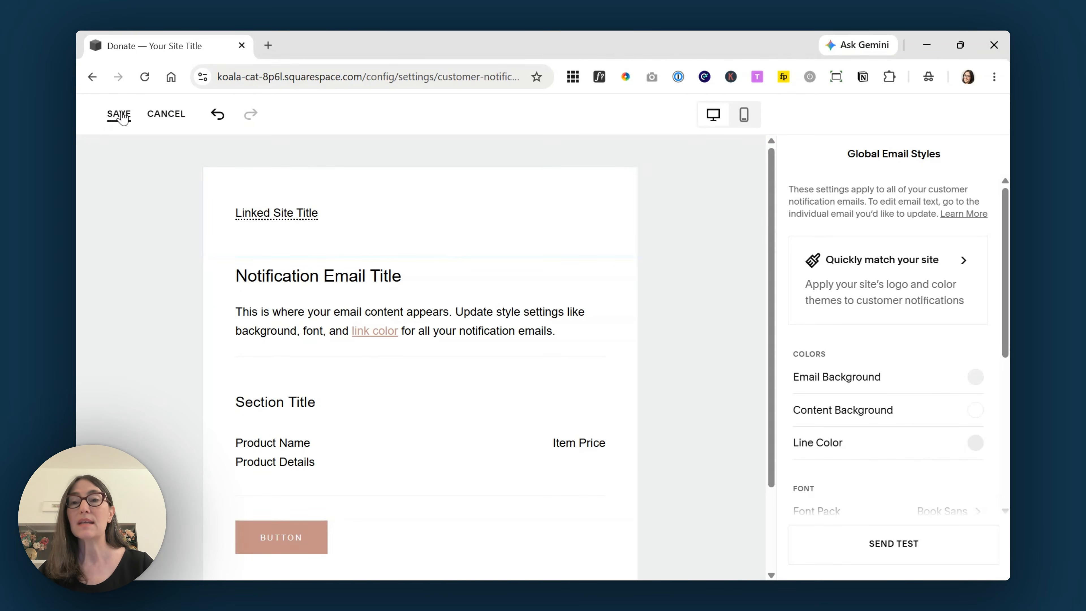
pyautogui.click(118, 115)
pyautogui.click(631, 374)
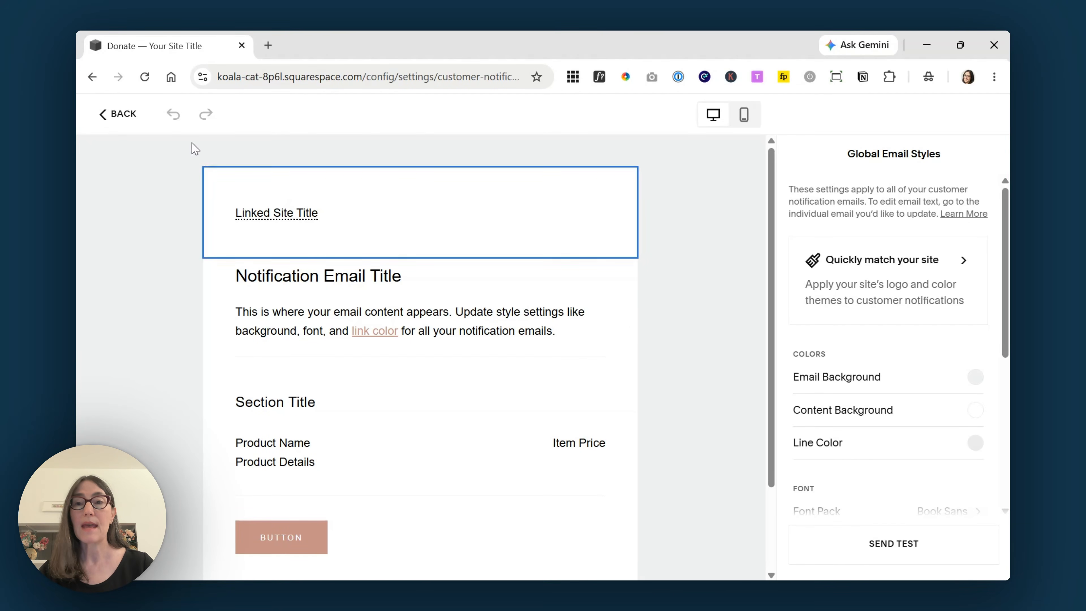
# - Reread the Donation Receipt email wording, then return to the Donations dashboard with 30-day totals
pyautogui.click(114, 113)
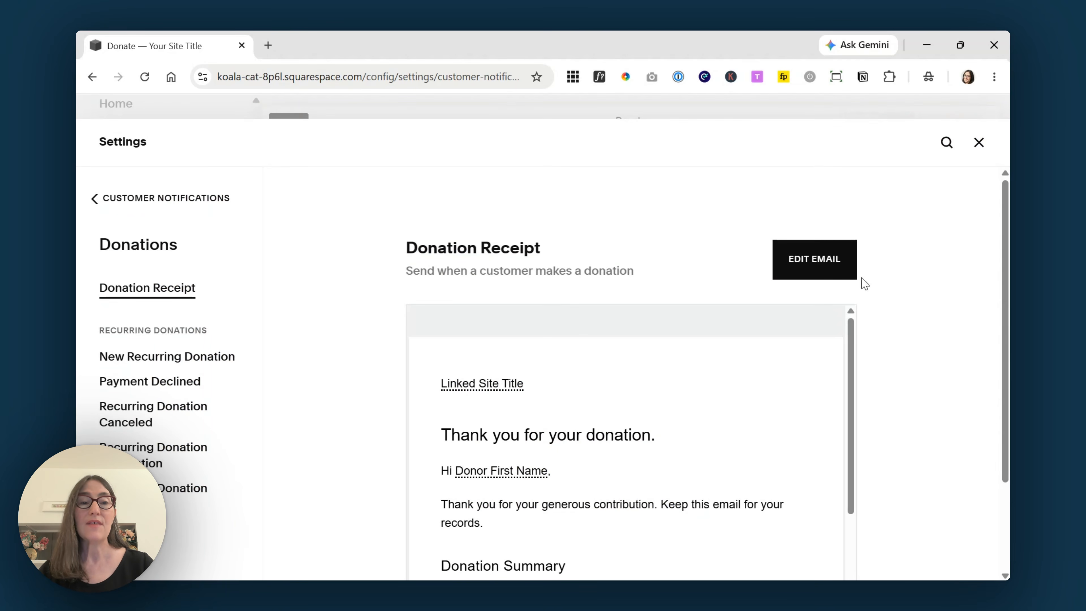
pyautogui.click(832, 265)
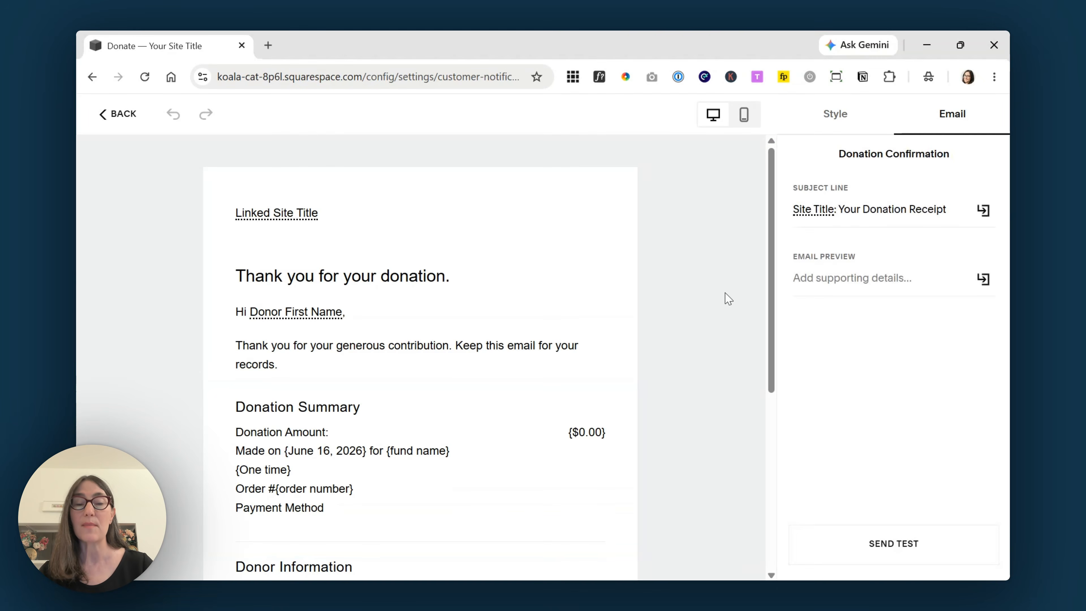
pyautogui.scroll(-7, 714, 389)
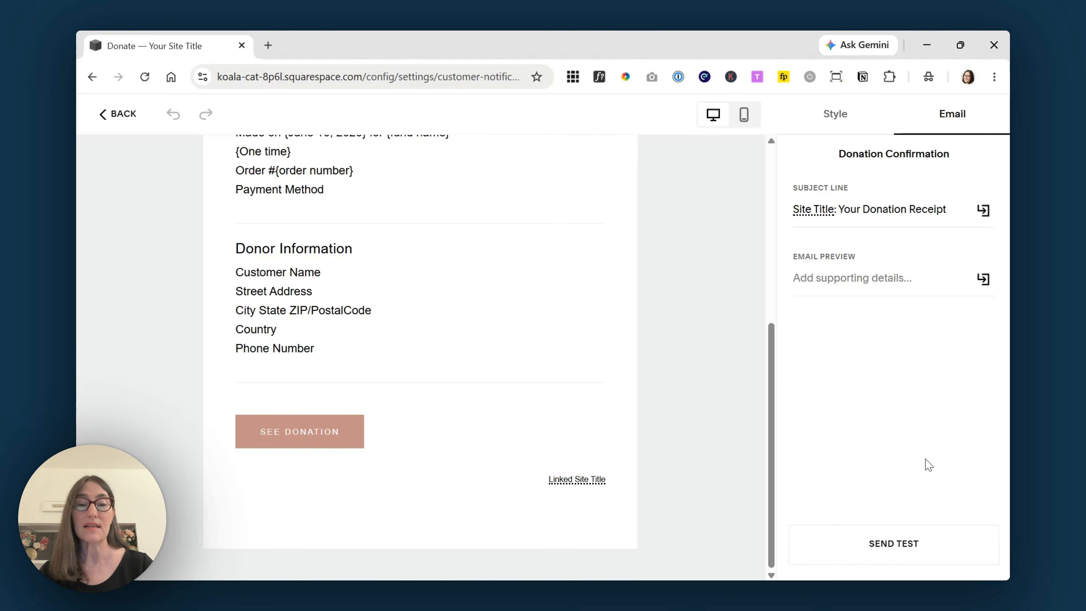
pyautogui.scroll(7, 710, 377)
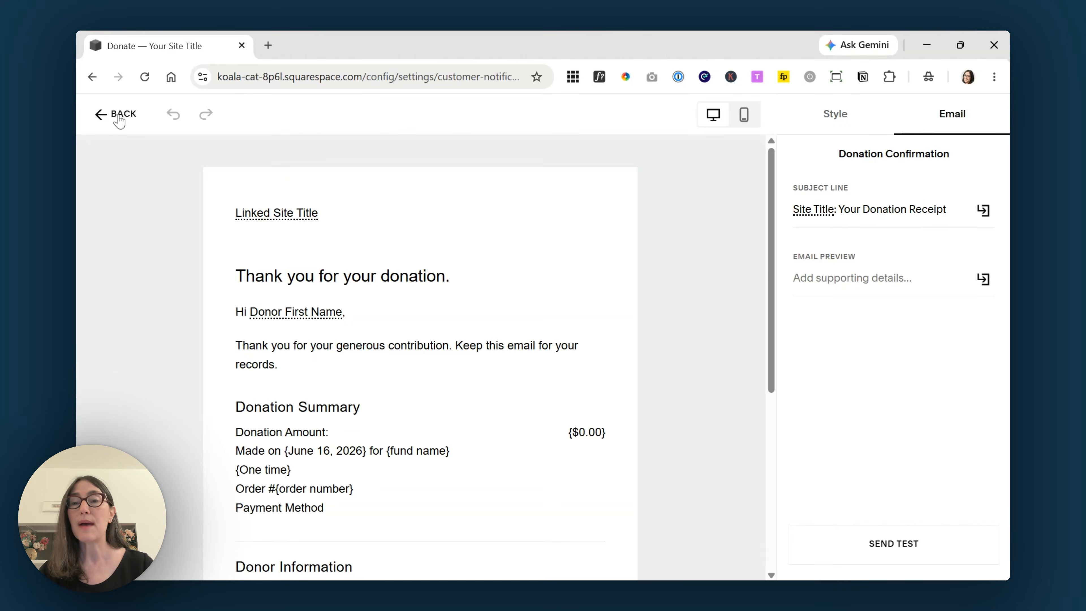
pyautogui.click(119, 121)
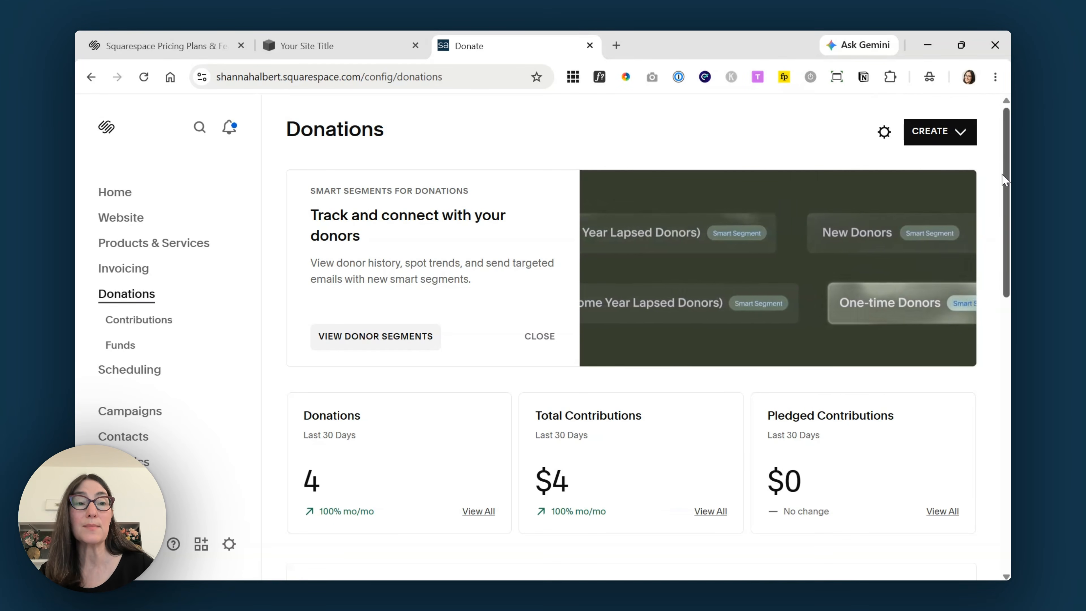
# - Show all recent contributions, listing the four paid $1.03 donations
pyautogui.scroll(-3, 632, 329)
pyautogui.scroll(-2, 632, 329)
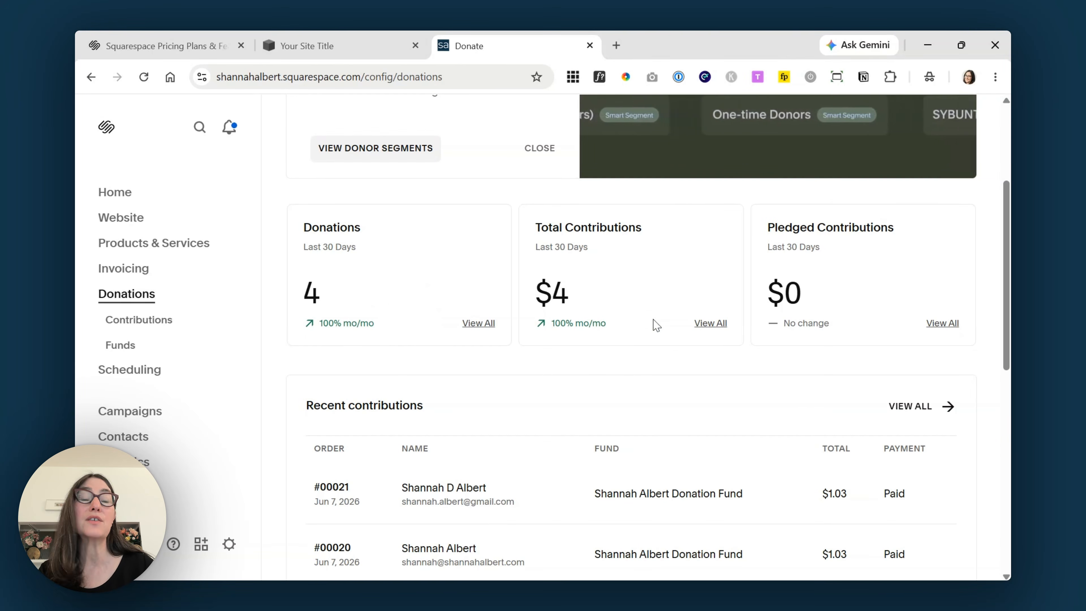
pyautogui.scroll(-4, 903, 332)
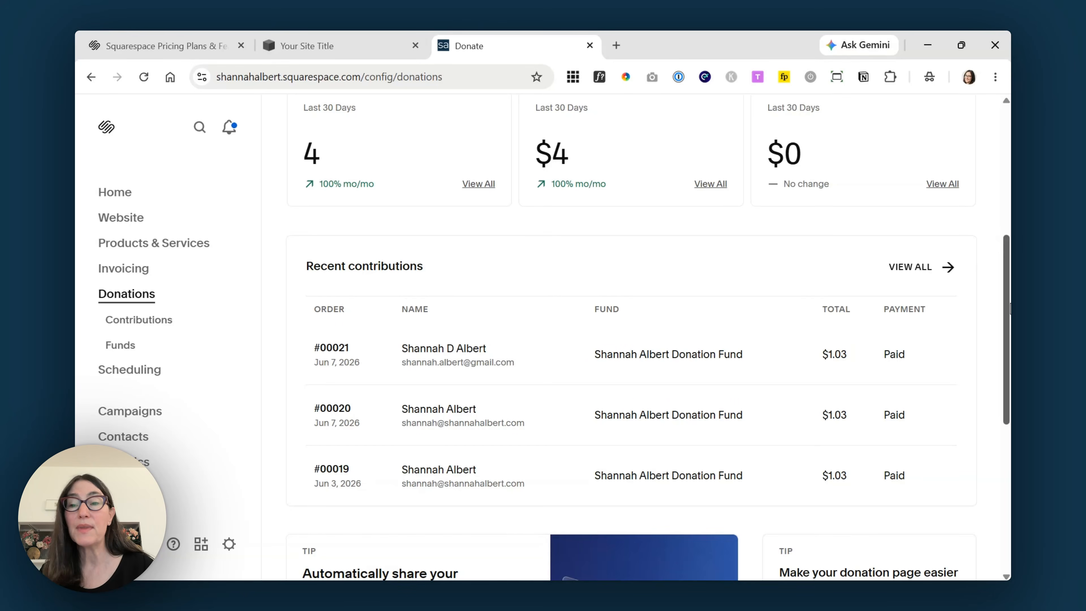
pyautogui.click(915, 277)
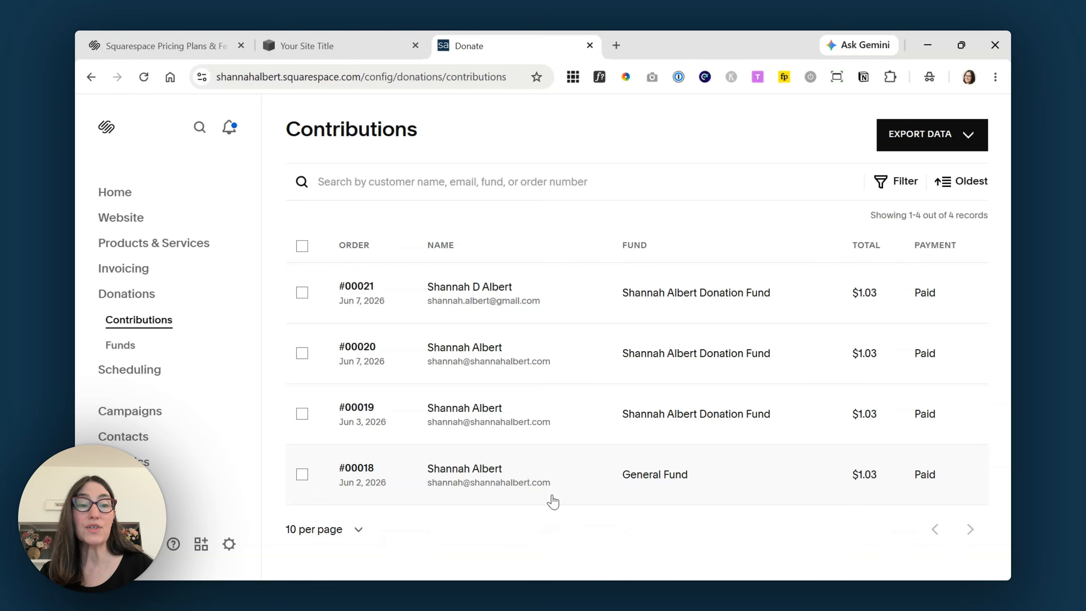
pyautogui.click(683, 301)
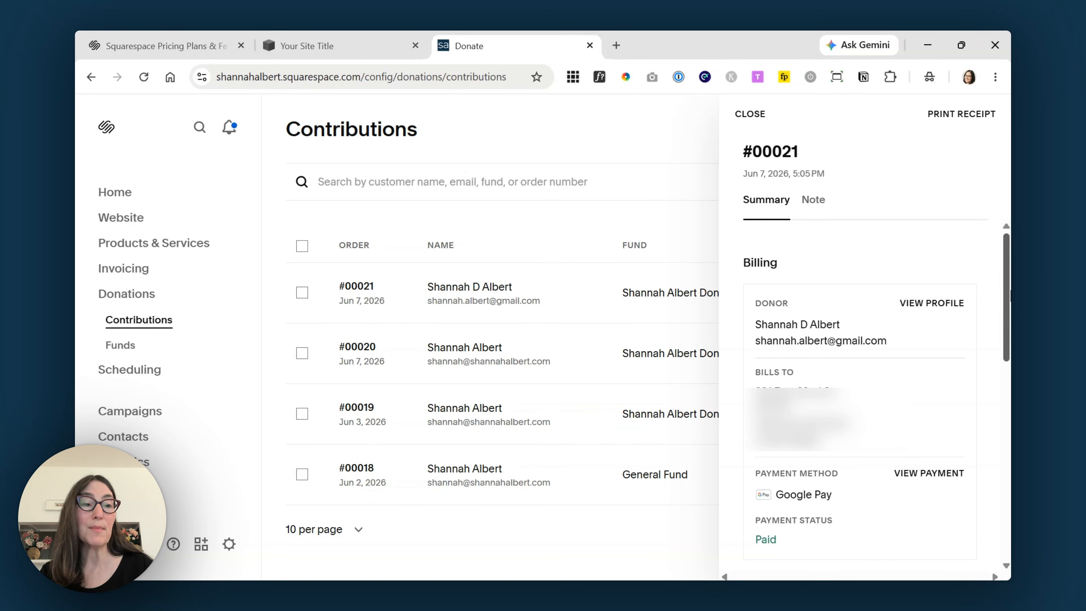
pyautogui.scroll(-5, 1007, 277)
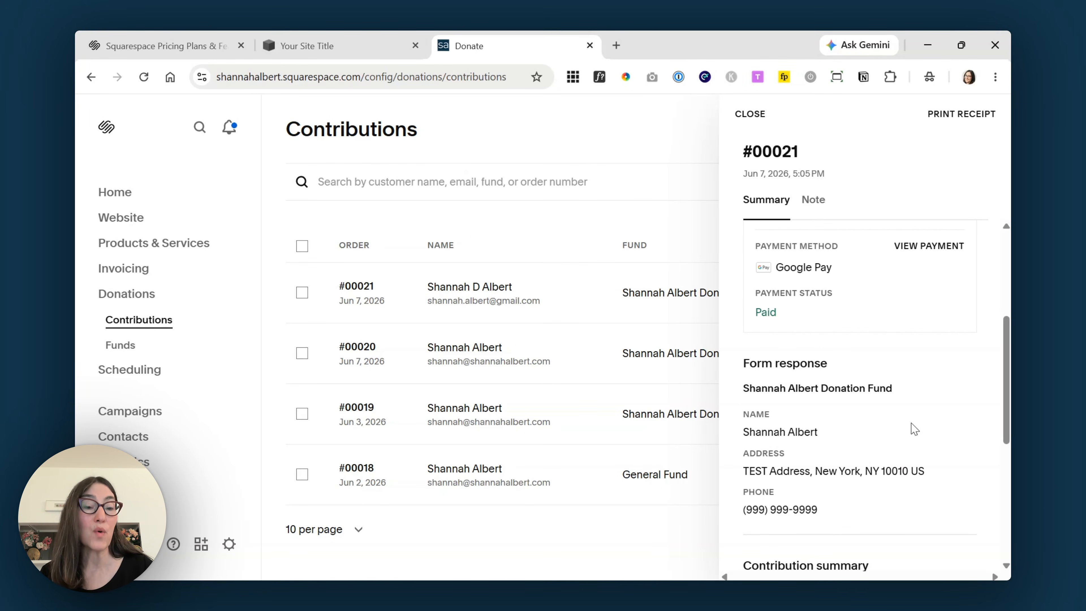
pyautogui.scroll(-1, 1008, 363)
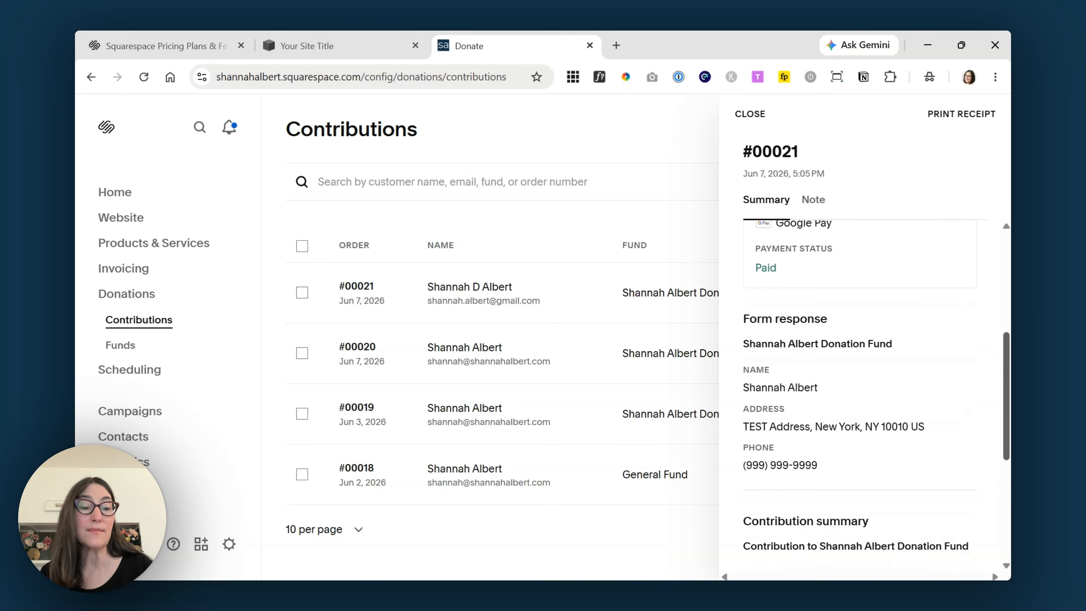
pyautogui.scroll(-6, 876, 396)
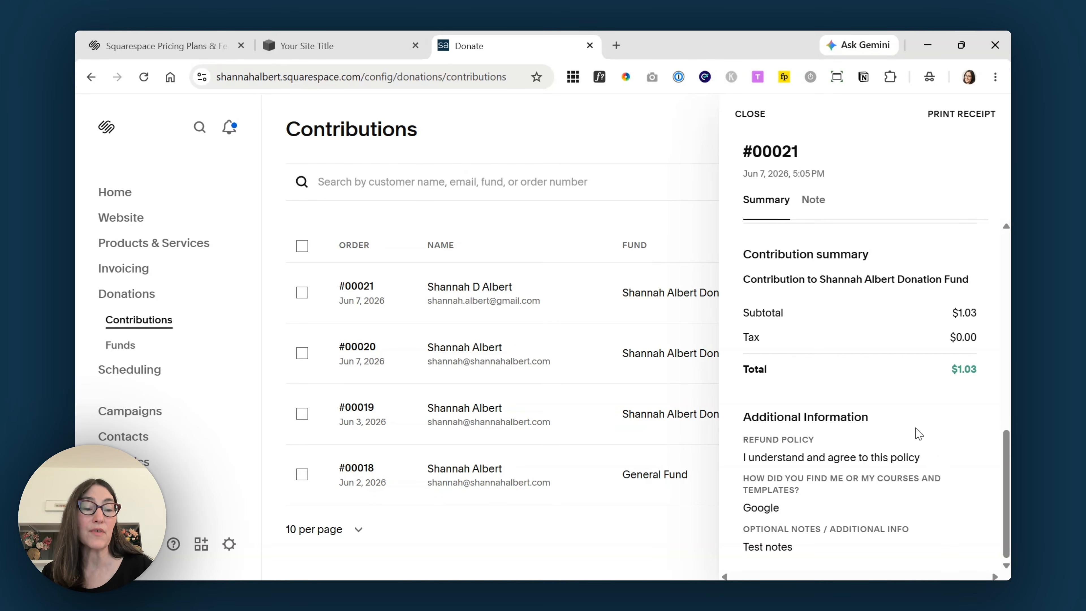
pyautogui.scroll(10, 919, 435)
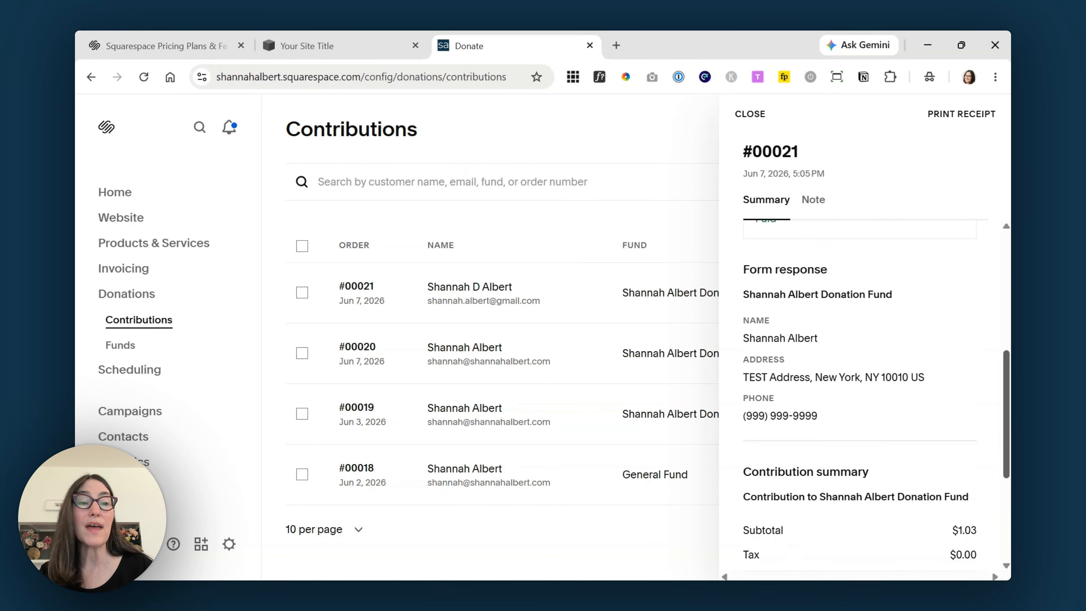
pyautogui.scroll(1, 918, 435)
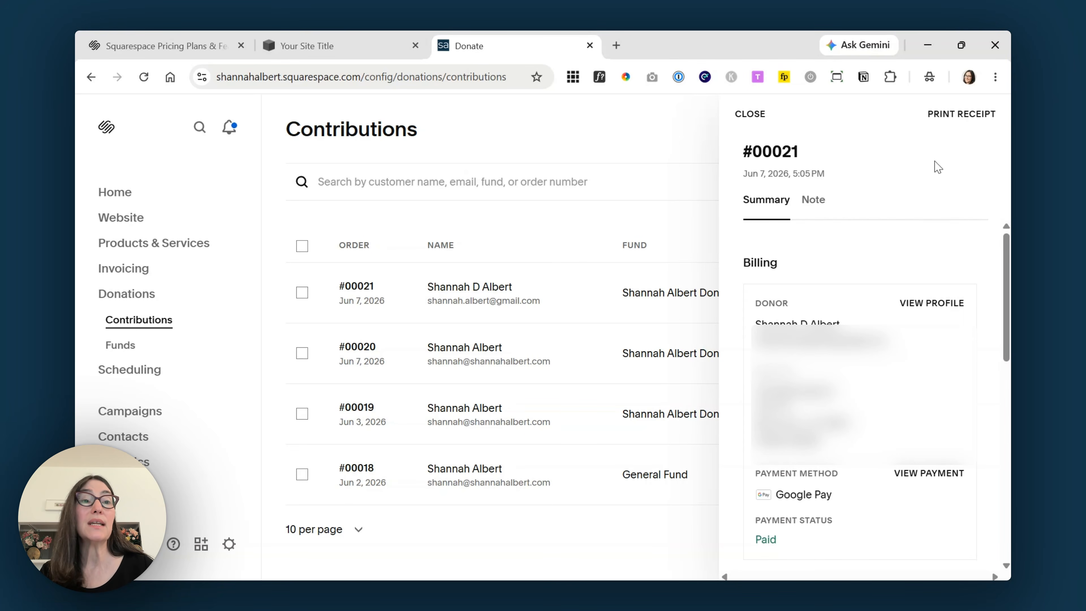
pyautogui.click(750, 114)
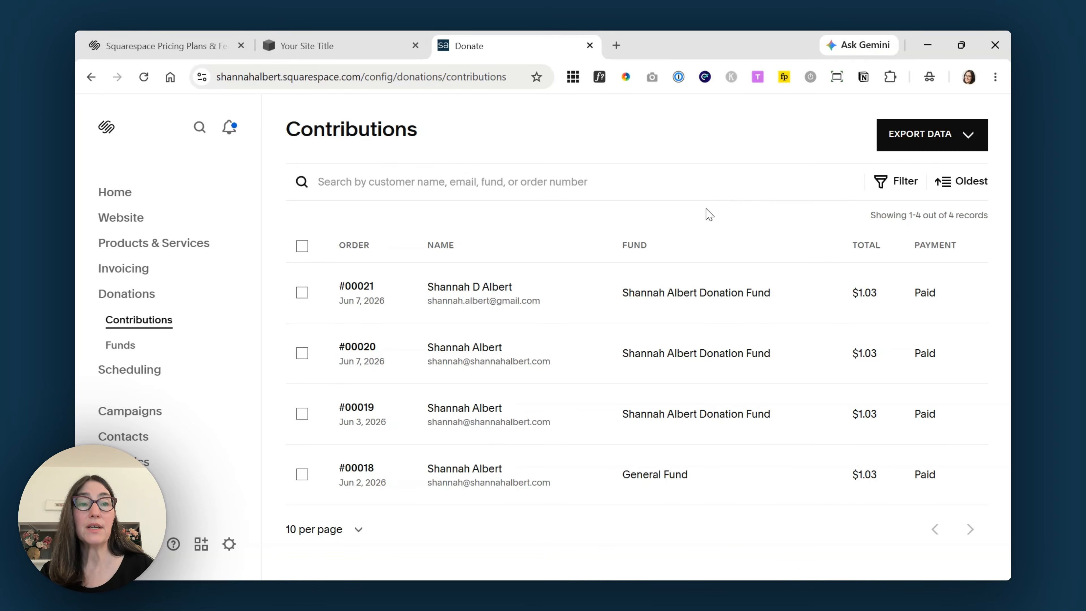
# - Open Auto-export from Export Data to see Google Drive linked to the Donation Test spreadsheet
pyautogui.click(968, 143)
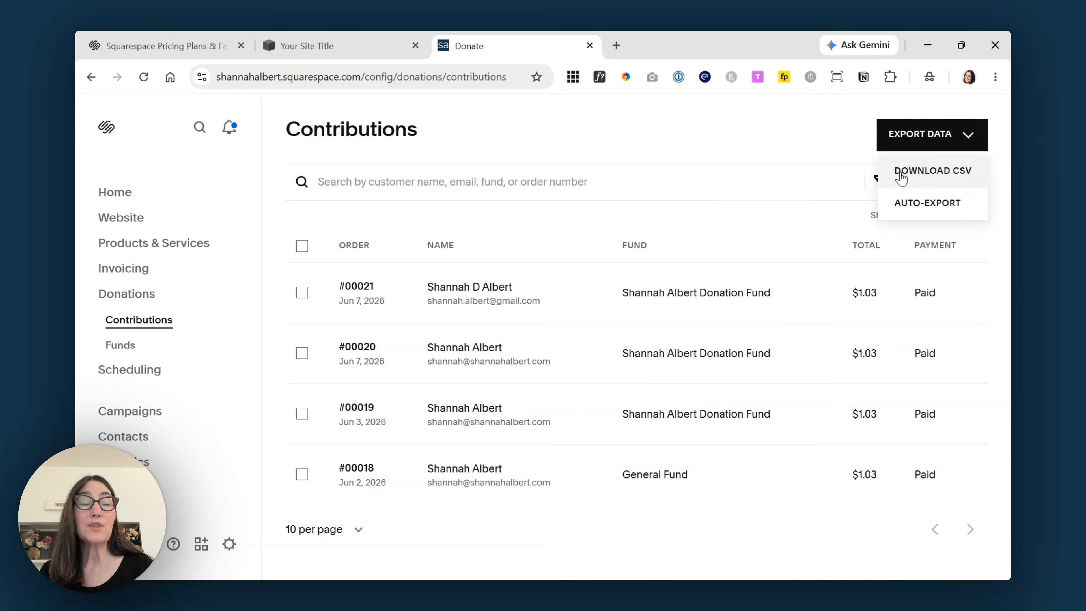
pyautogui.moveTo(941, 202)
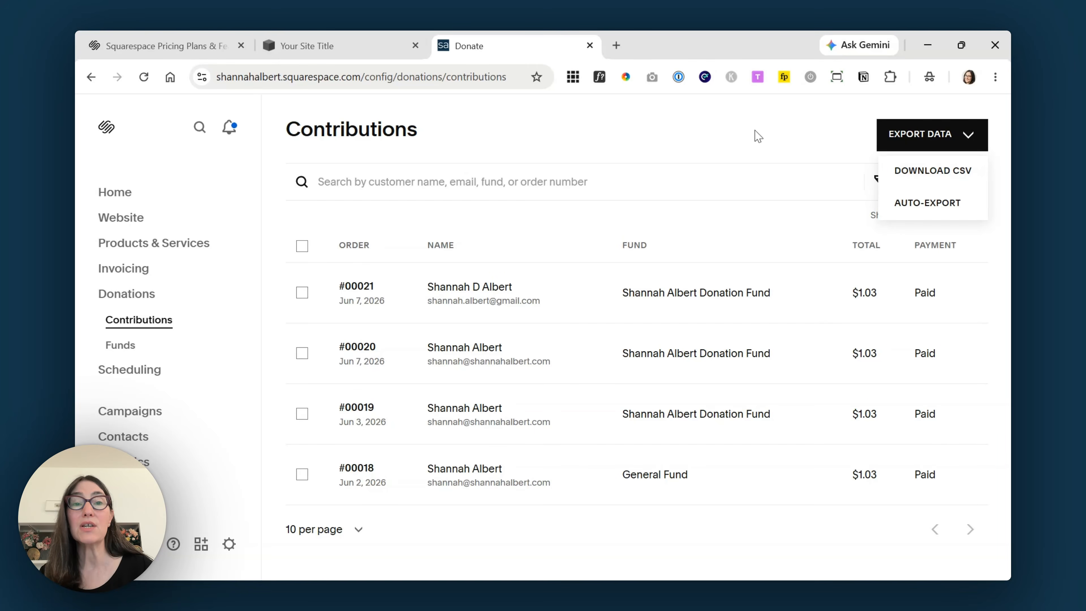
pyautogui.click(937, 205)
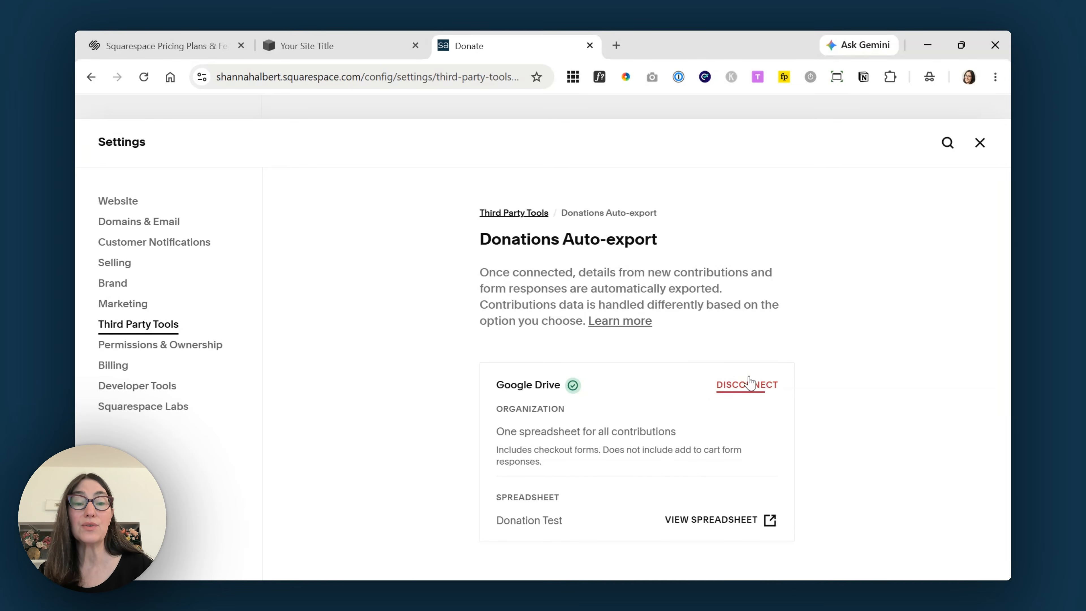
# - Disconnect Google Drive, then reconnect it by granting permissions and signing in to a Google account
pyautogui.click(752, 391)
pyautogui.click(608, 395)
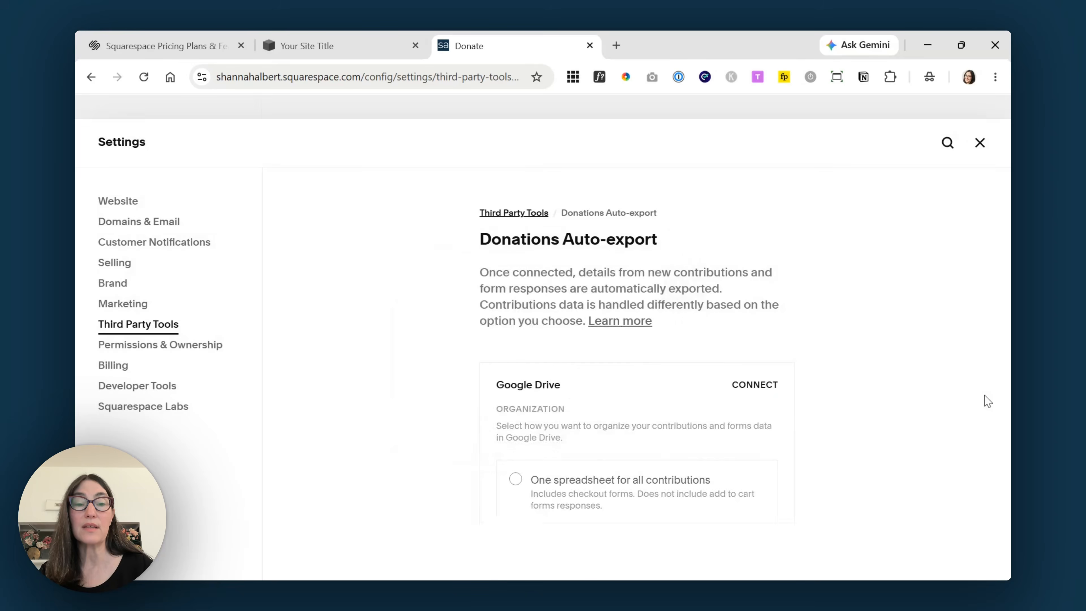
pyautogui.click(754, 386)
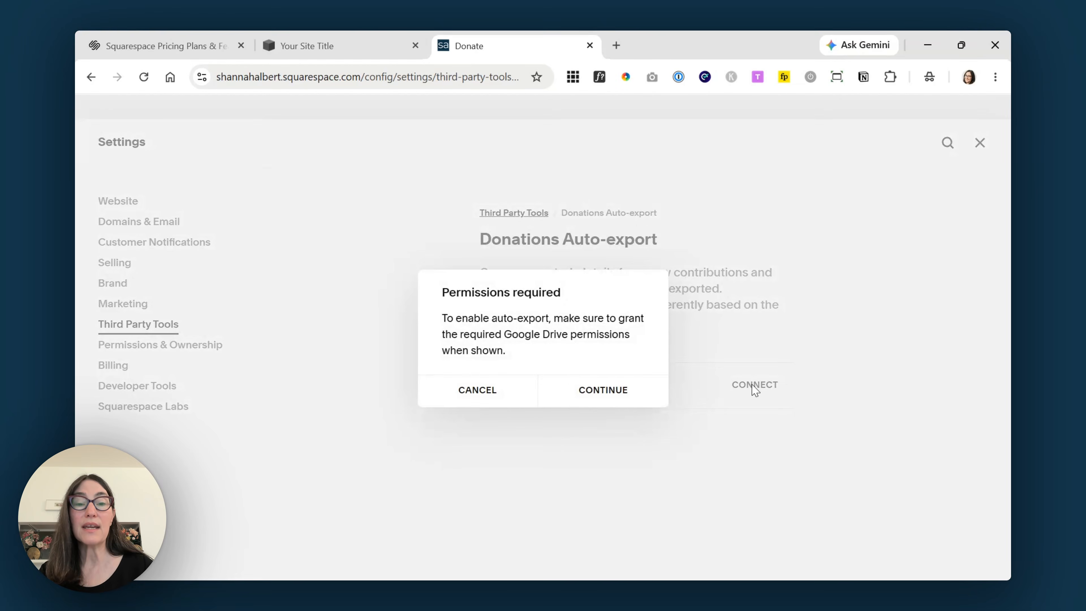
pyautogui.click(595, 392)
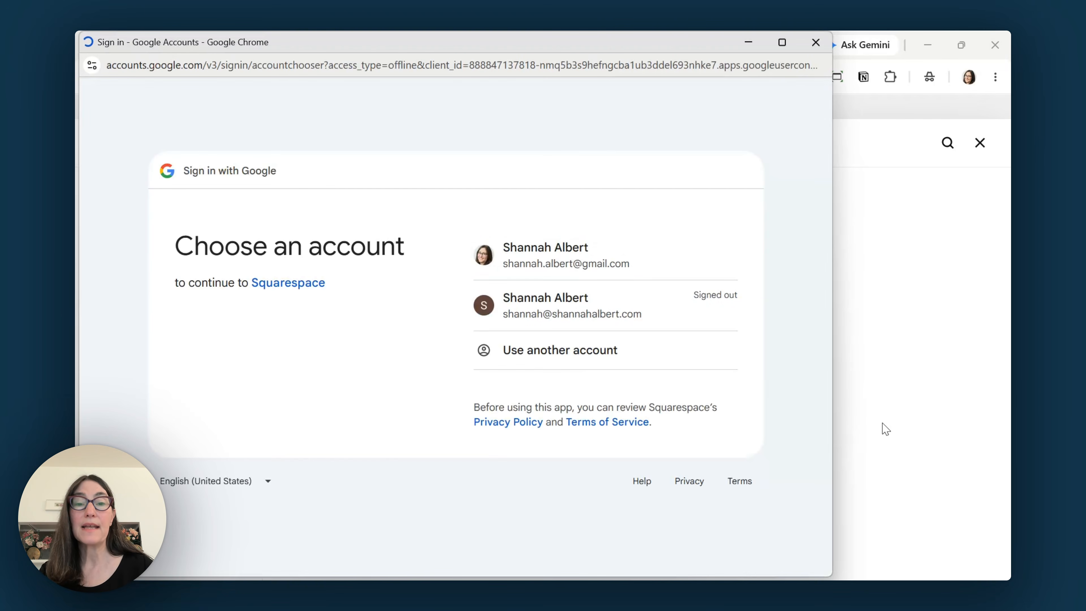
pyautogui.click(650, 266)
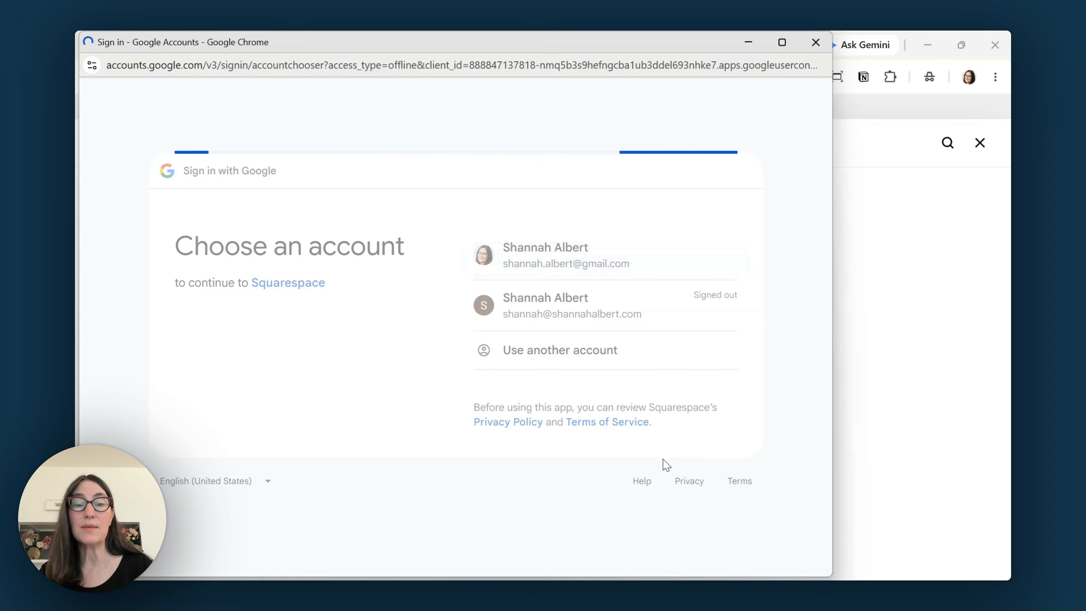
pyautogui.click(674, 402)
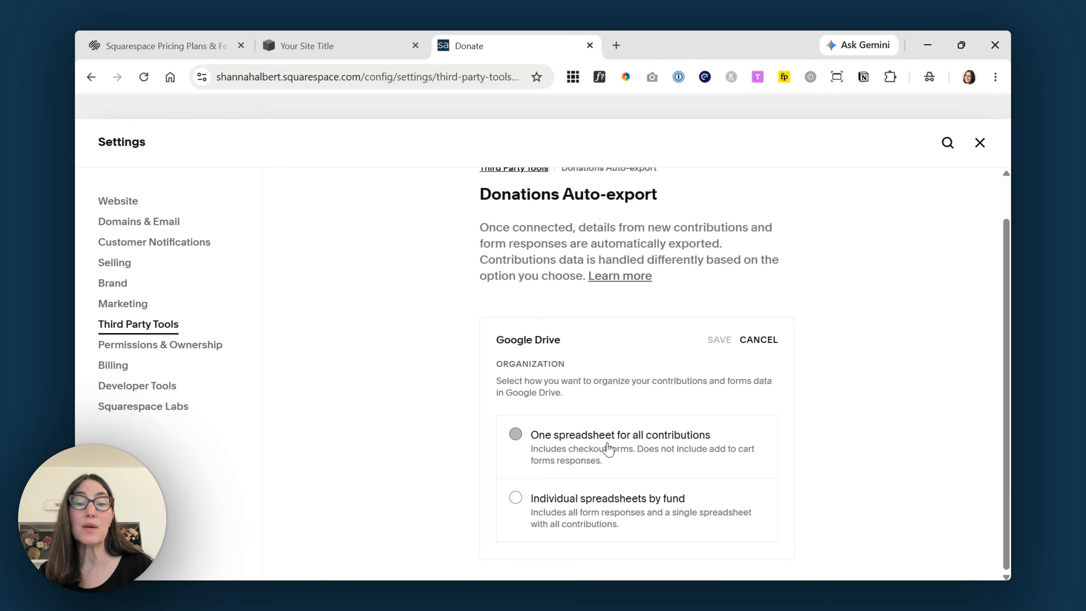
# - Export all contributions to one Google Drive spreadsheet named 'Test', save, and close Settings
pyautogui.moveTo(608, 449); pyautogui.dragTo(606, 436)
pyautogui.click(625, 509)
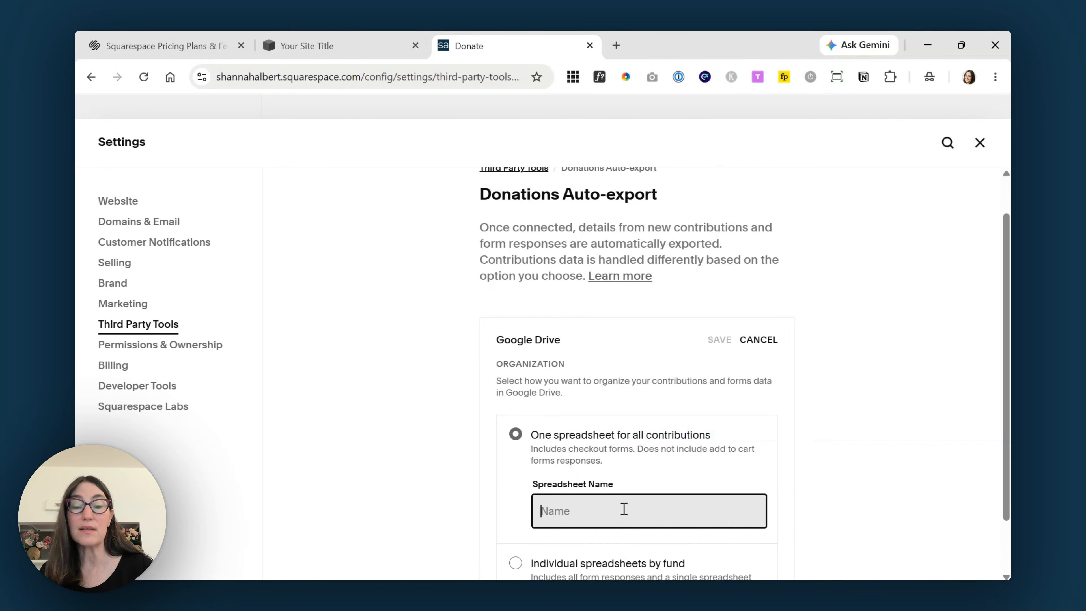
pyautogui.write('Test')
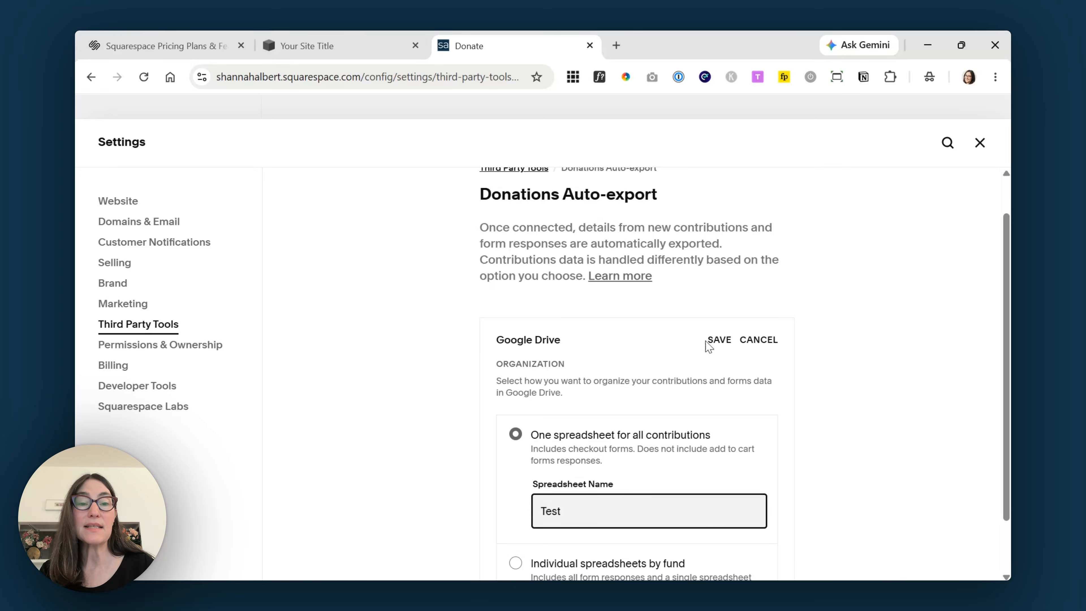
pyautogui.click(718, 341)
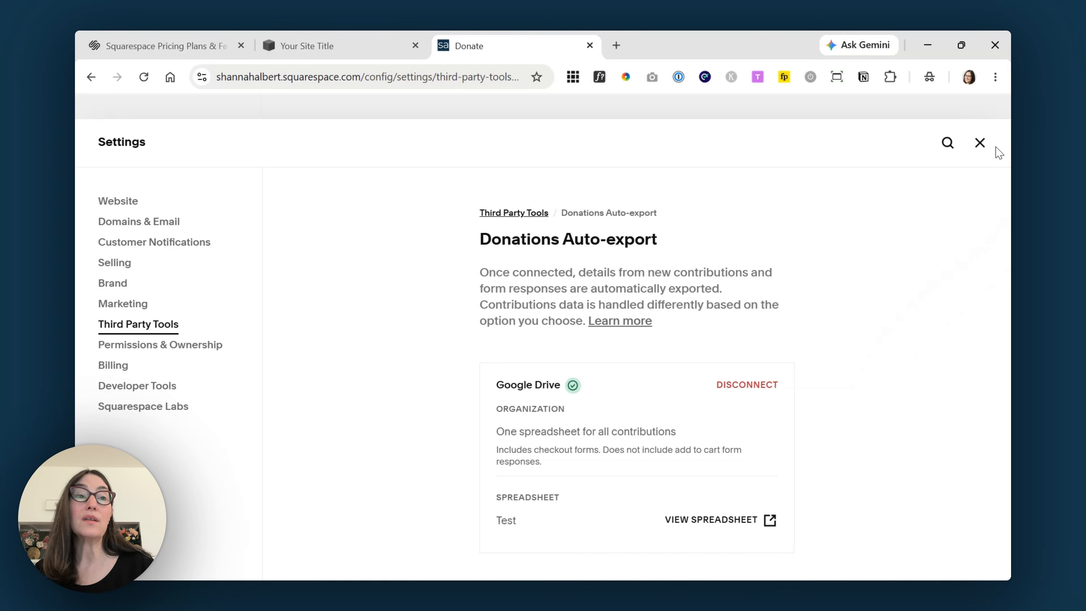
pyautogui.click(981, 144)
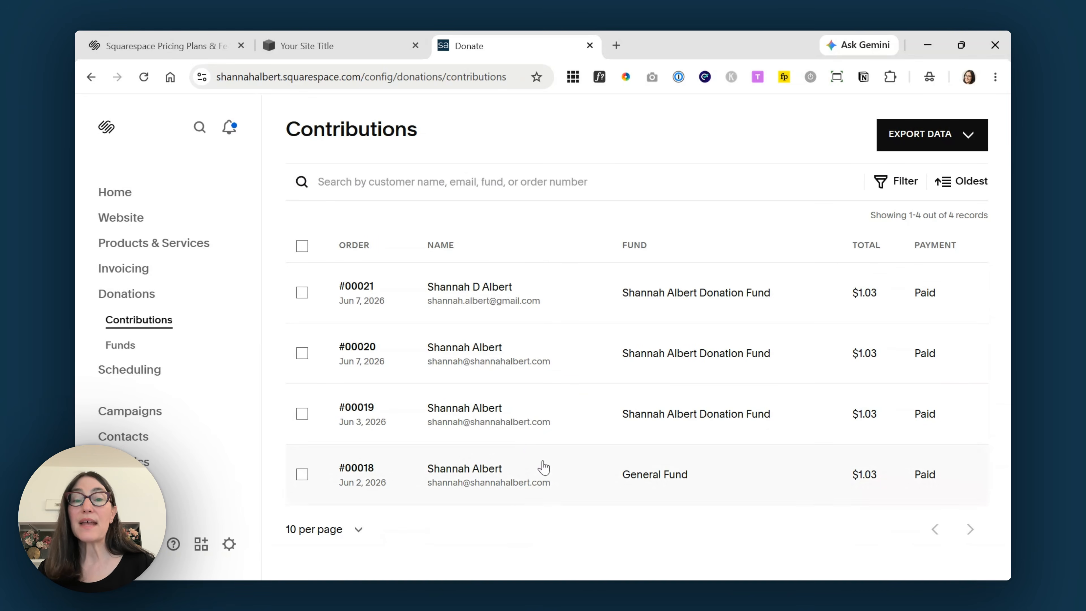
# - Open the Funds list and review the donation fund's analytics panel
pyautogui.click(131, 349)
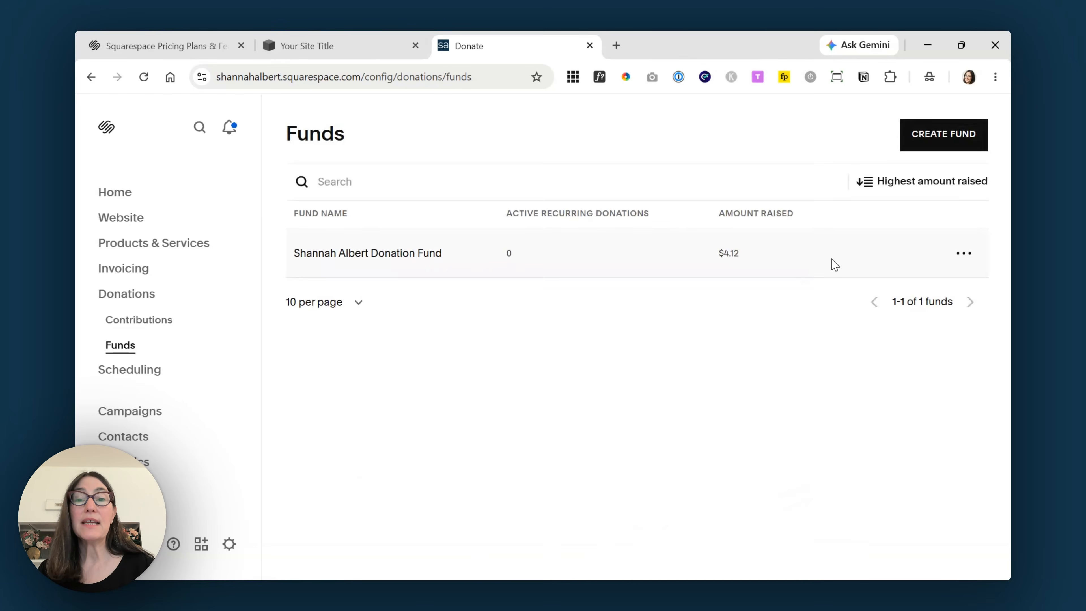
pyautogui.click(957, 257)
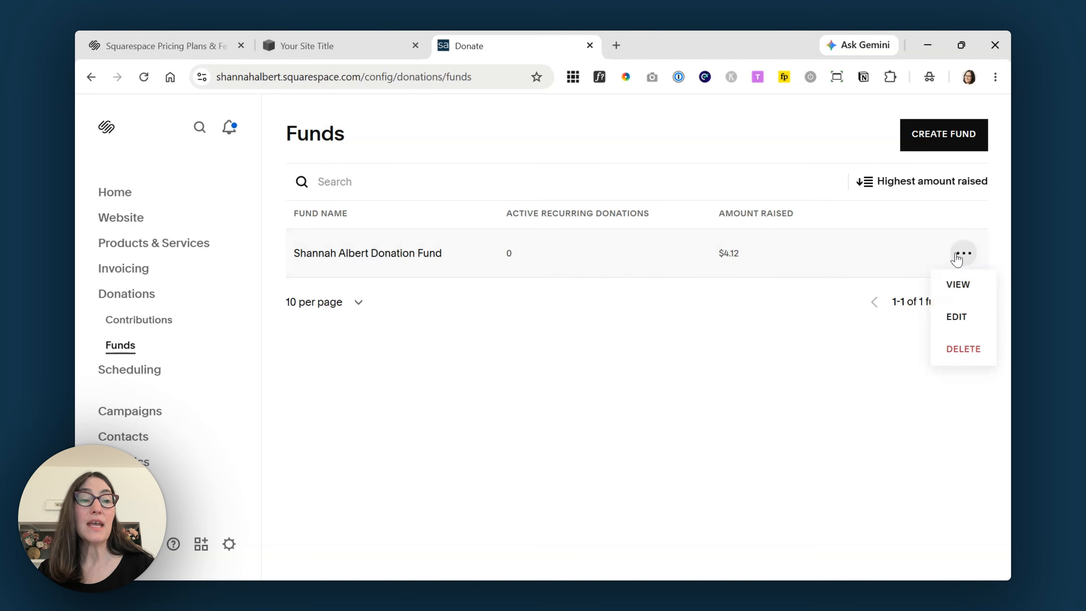
pyautogui.click(960, 284)
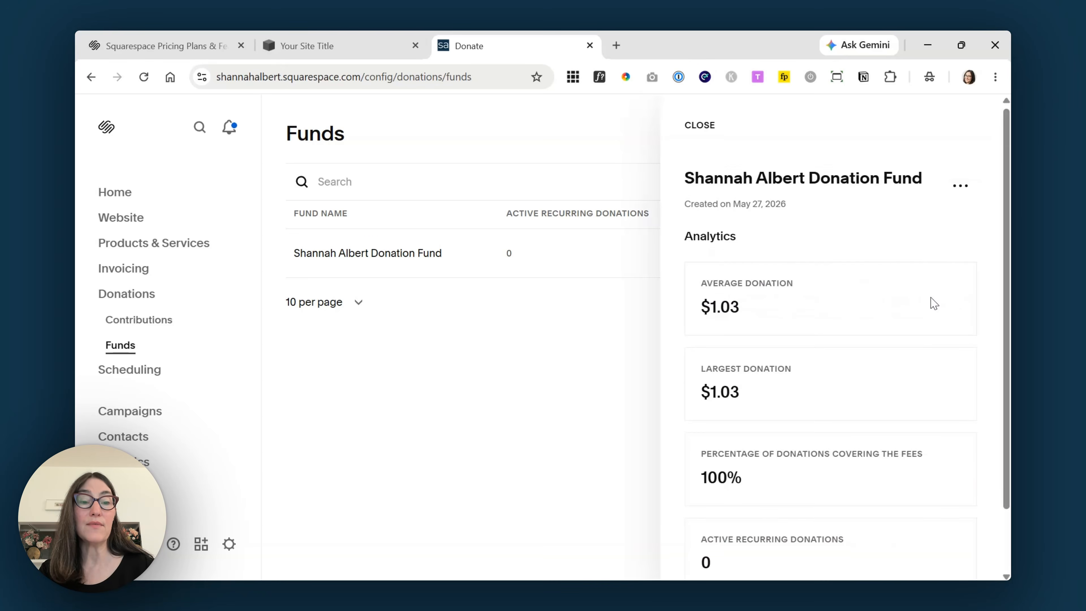
pyautogui.scroll(-2, 933, 303)
pyautogui.scroll(2, 904, 162)
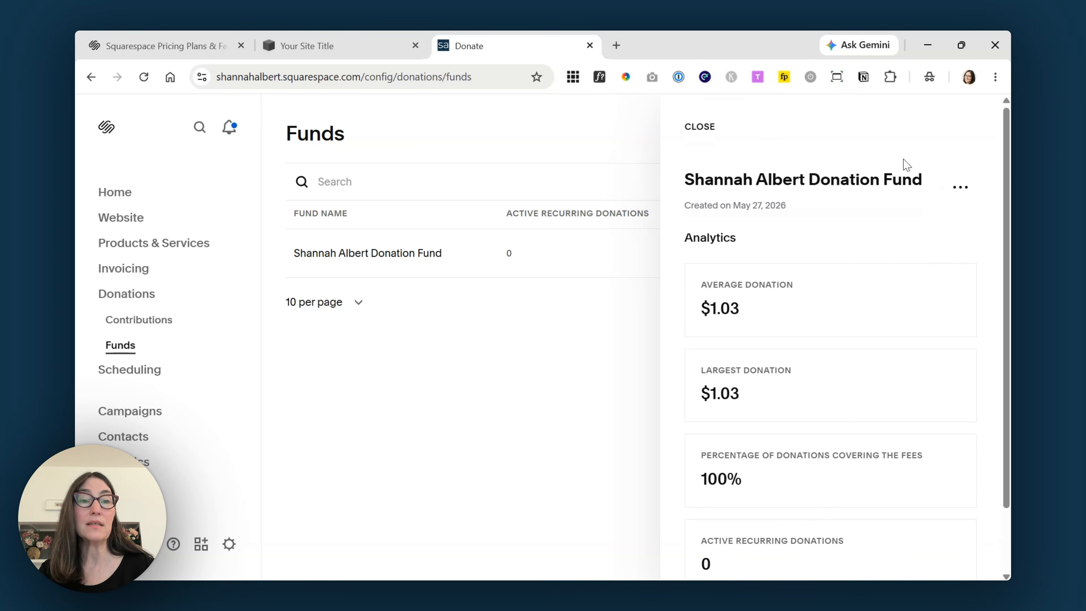
pyautogui.click(701, 129)
# - Open the fund's edit form, save it unchanged, then dismiss its actions menu without deleting
pyautogui.click(964, 254)
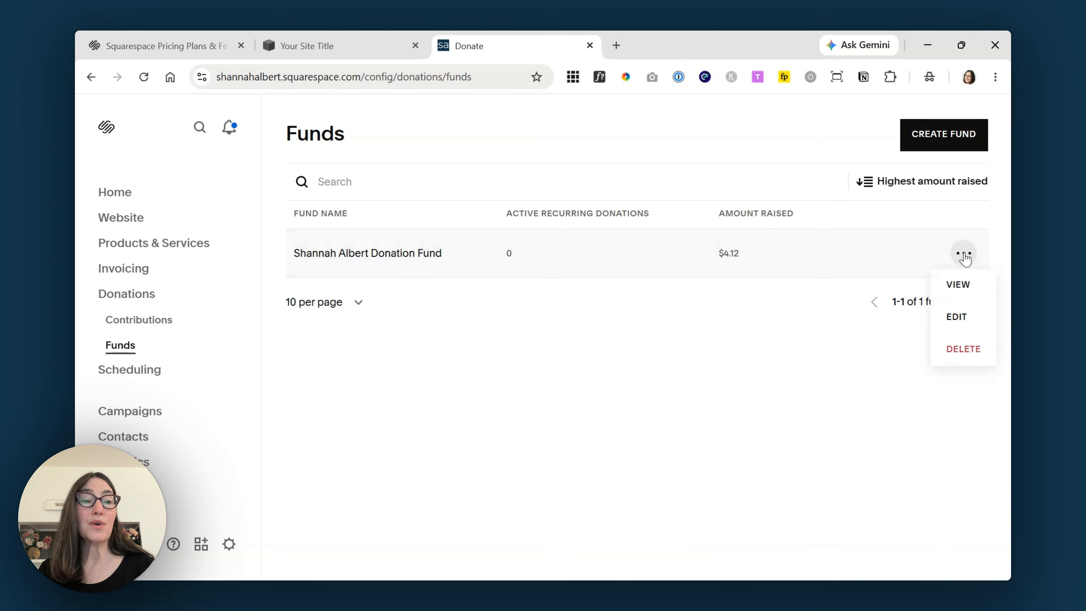
pyautogui.click(957, 317)
pyautogui.moveTo(722, 239); pyautogui.dragTo(349, 239)
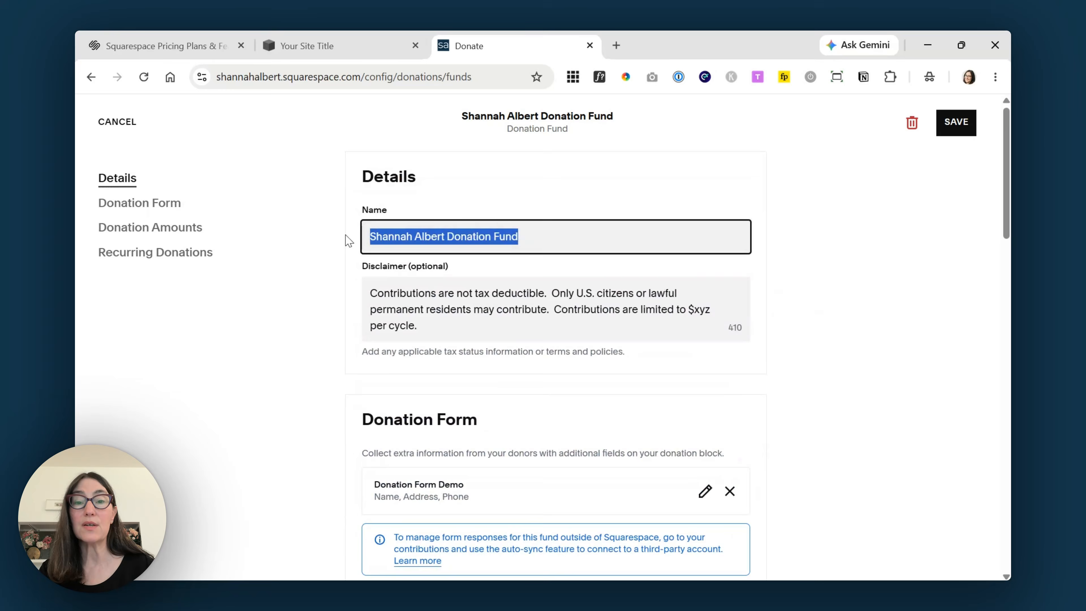
pyautogui.click(947, 135)
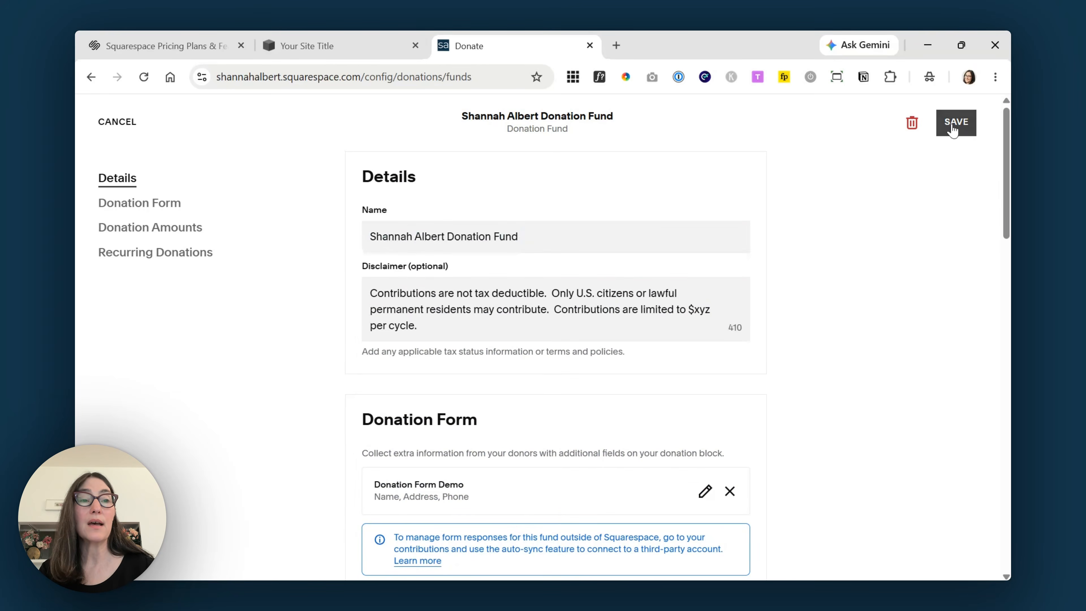
pyautogui.click(964, 252)
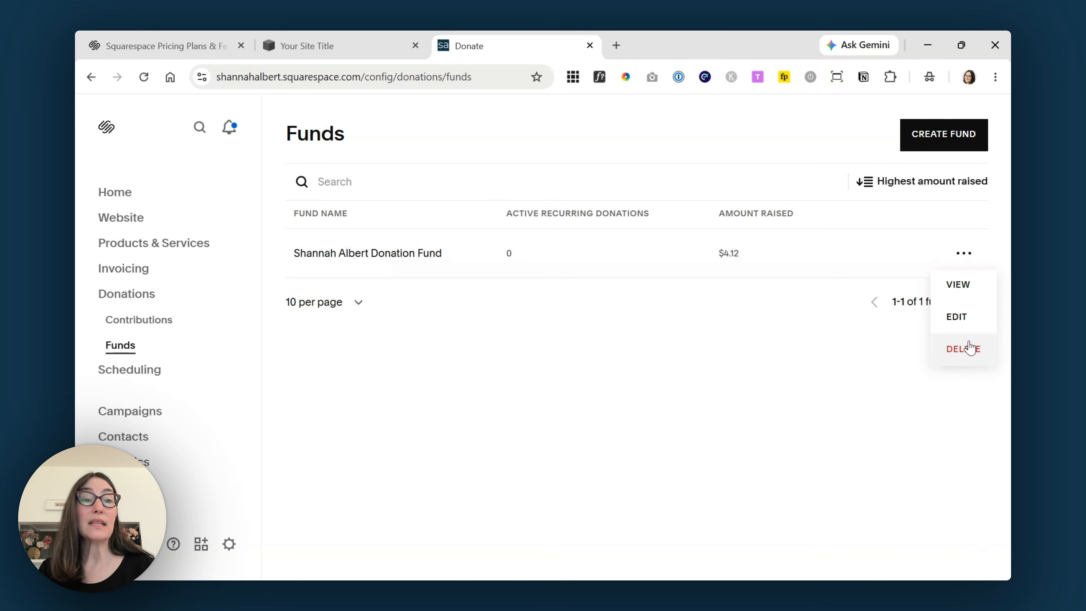
pyautogui.click(716, 359)
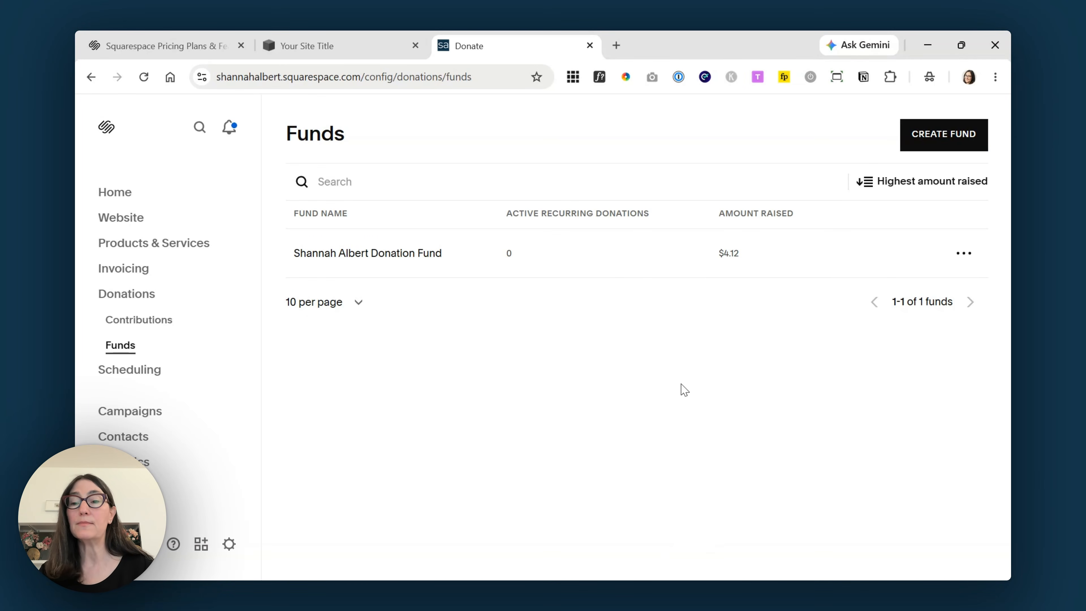
# - From Finance > Orders, check the Auto-export Contributions settings for the 'Test' Google Drive spreadsheet
pyautogui.click(134, 491)
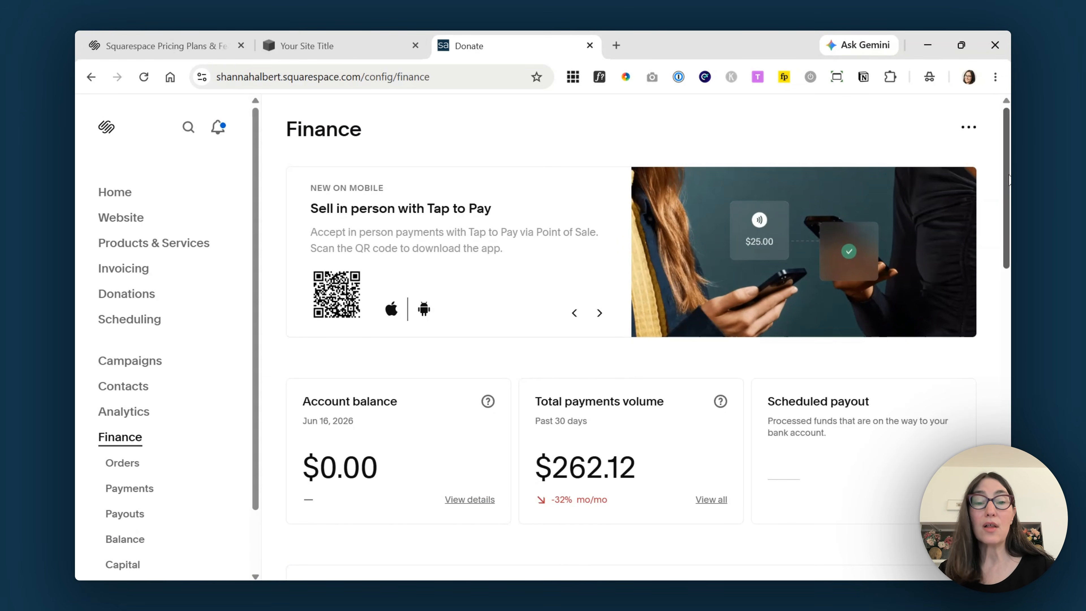
pyautogui.click(129, 467)
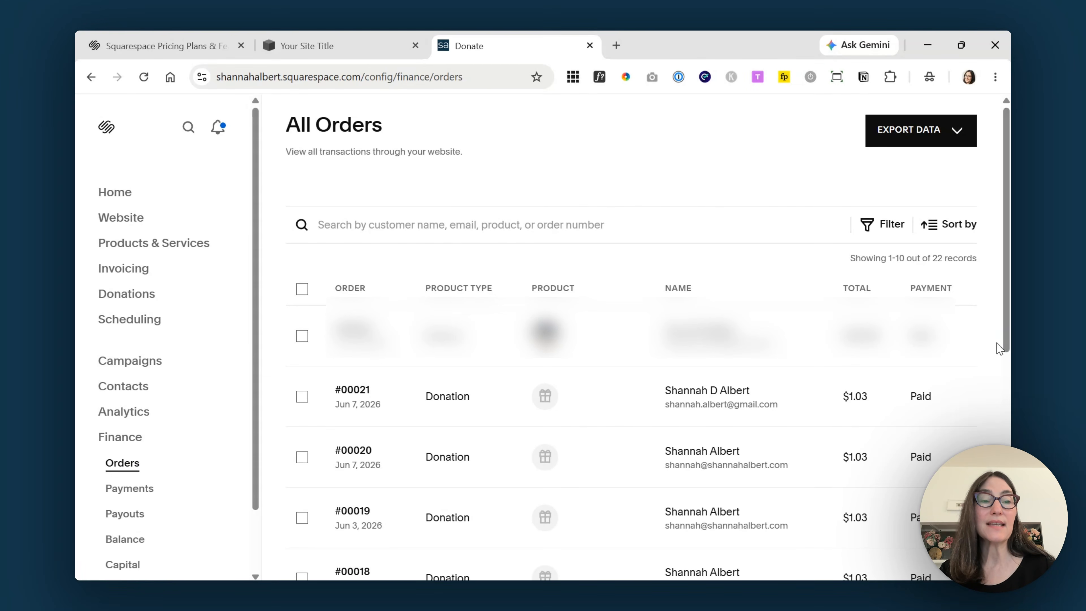
pyautogui.scroll(-1, 500, 436)
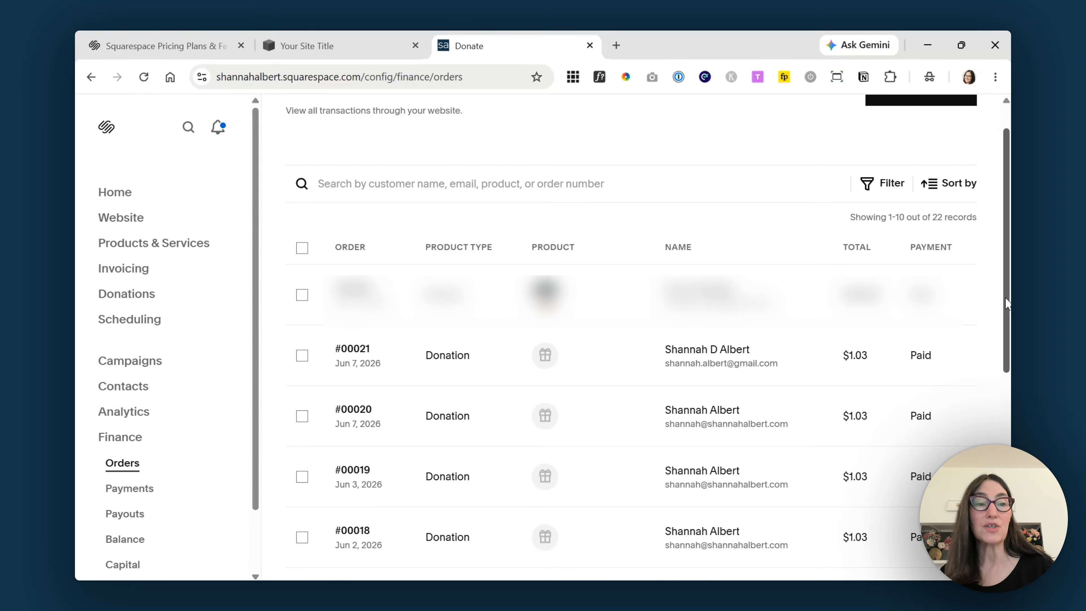
pyautogui.scroll(1, 1007, 304)
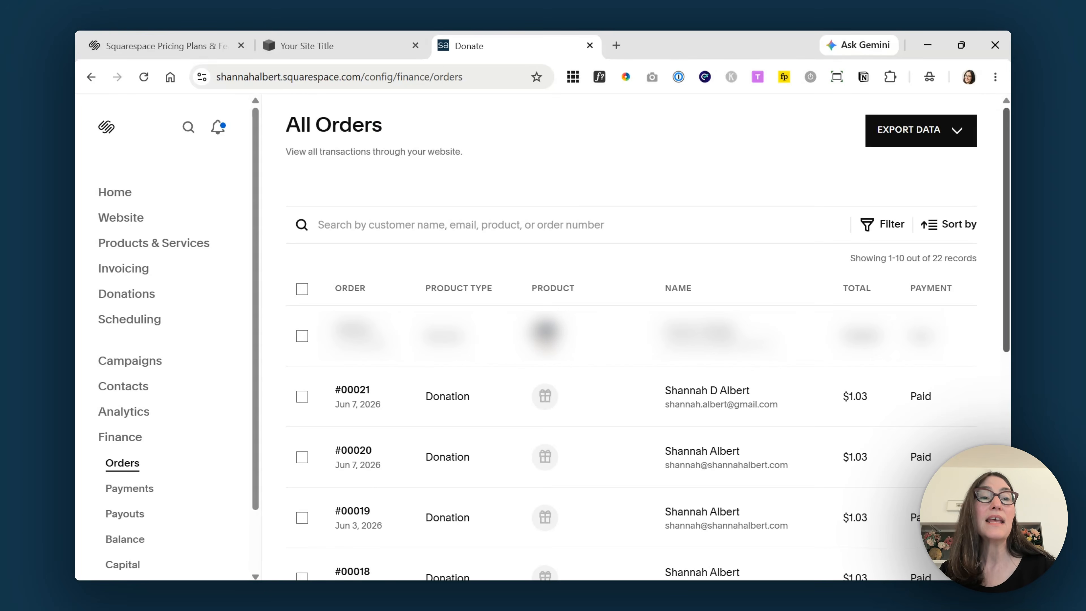
pyautogui.click(936, 141)
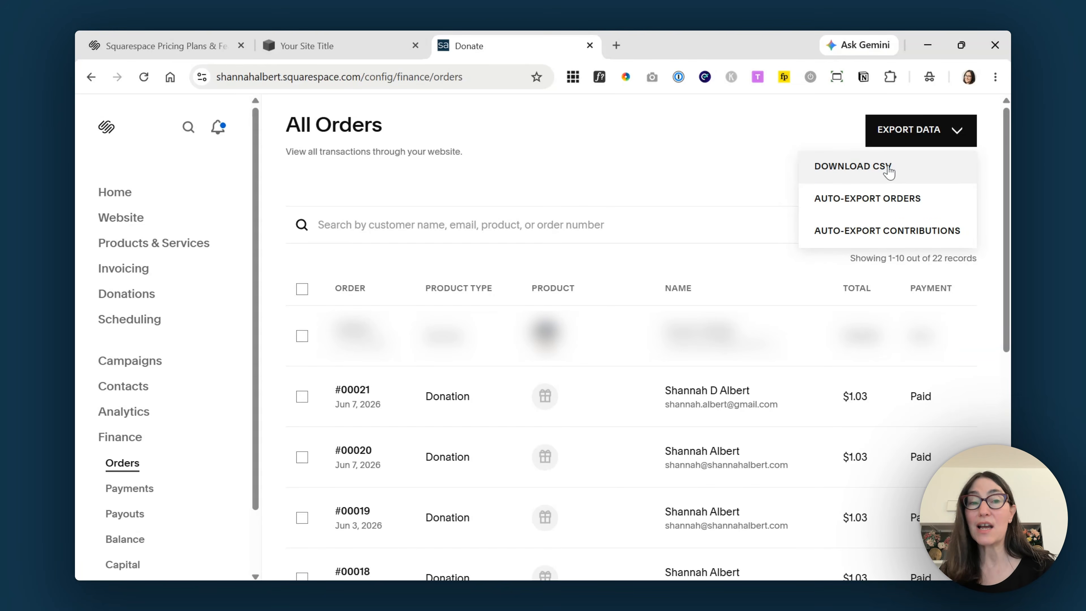
pyautogui.click(856, 232)
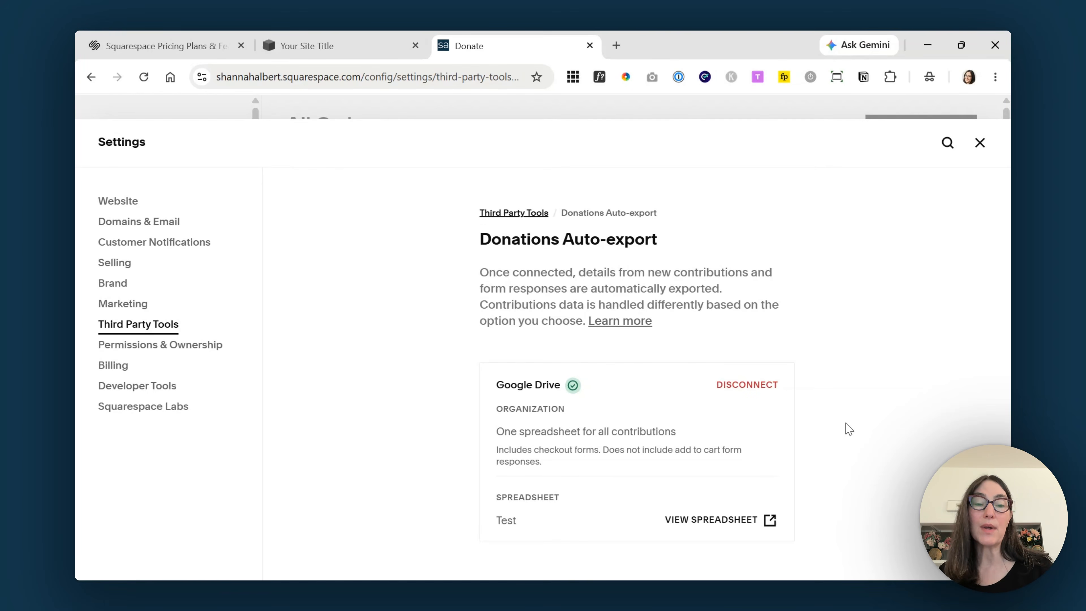
pyautogui.click(979, 143)
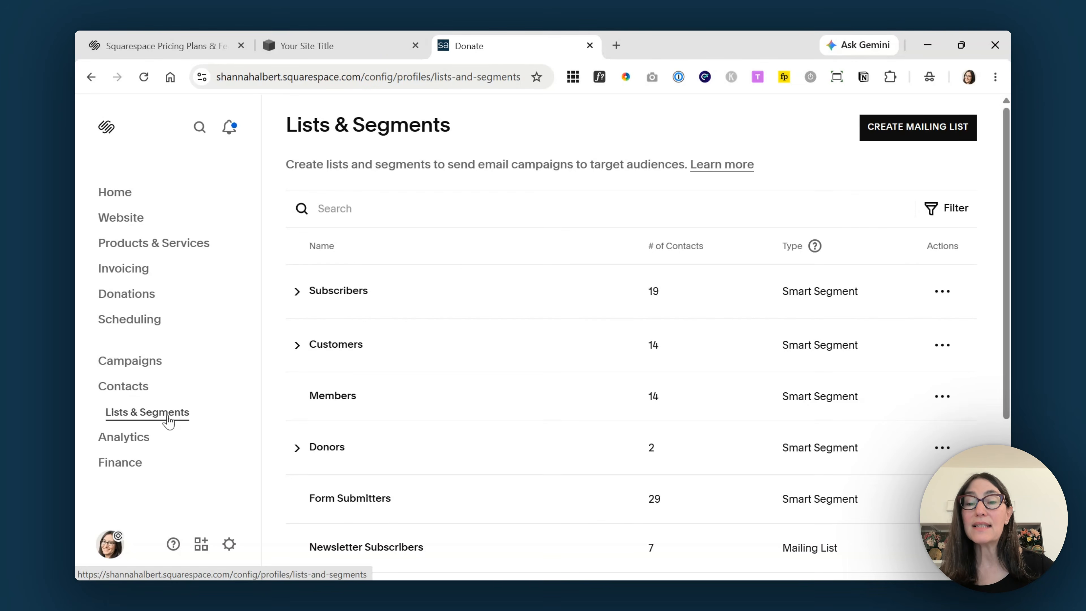
# - Expand the Donors group, inspect the SYBUNT Donors segment, then return to Lists & Segments
pyautogui.click(297, 450)
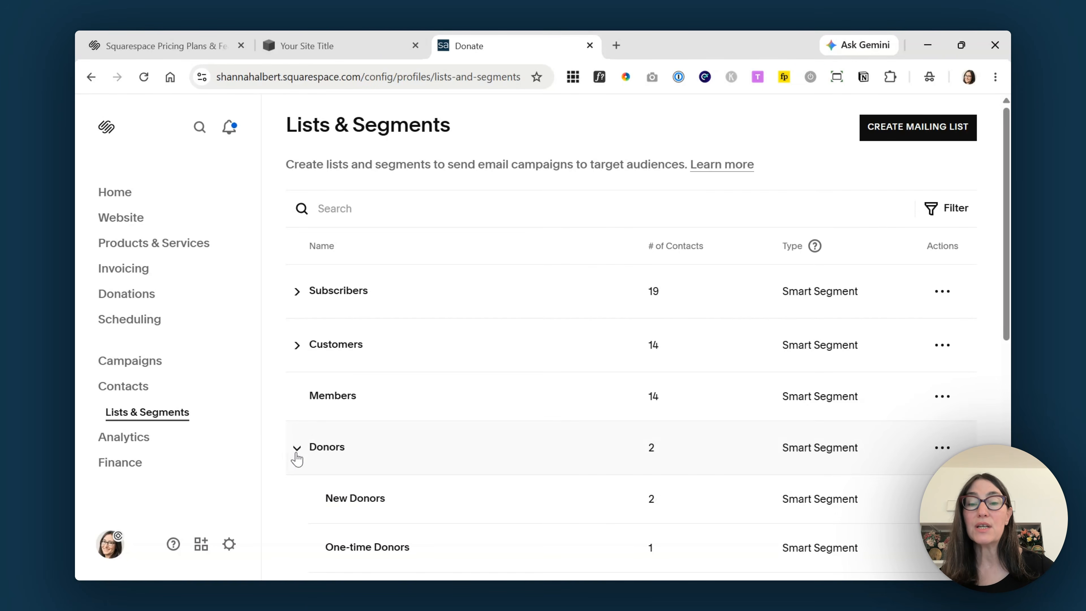
pyautogui.scroll(-6, 1008, 268)
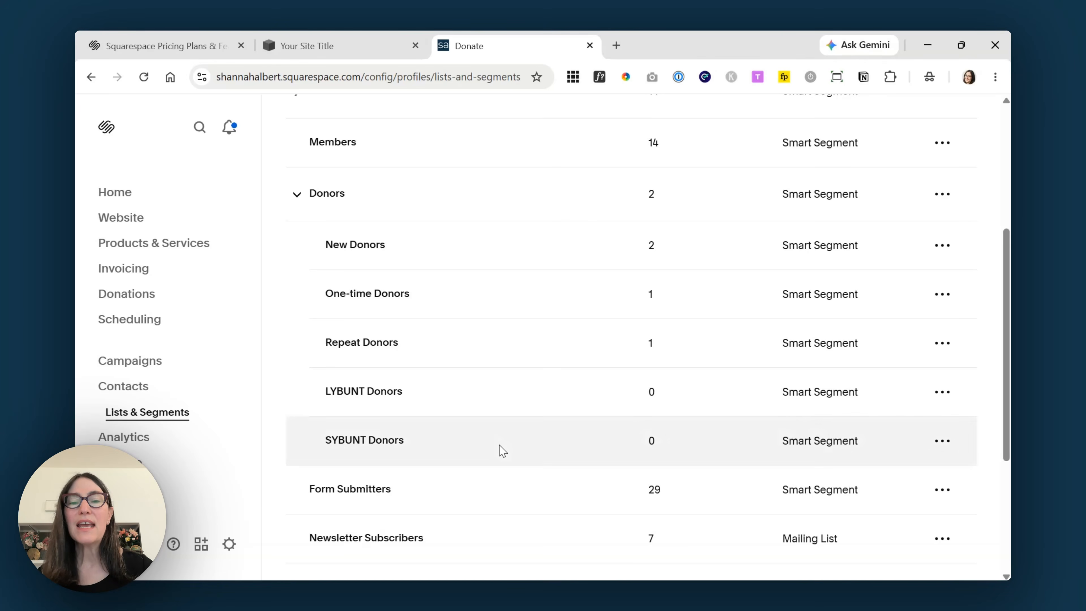
pyautogui.click(369, 443)
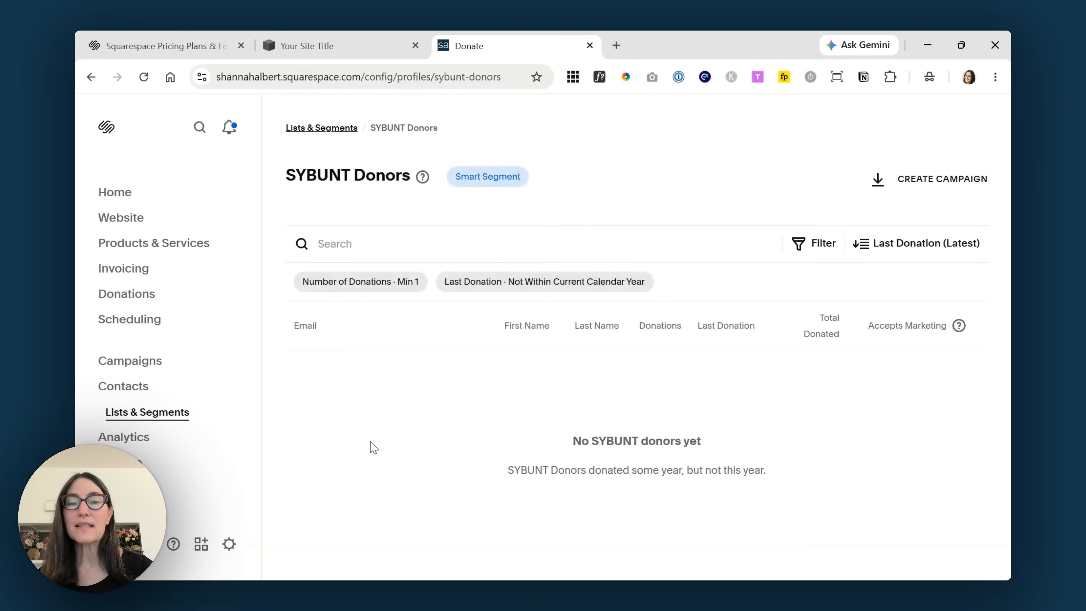
pyautogui.moveTo(420, 182)
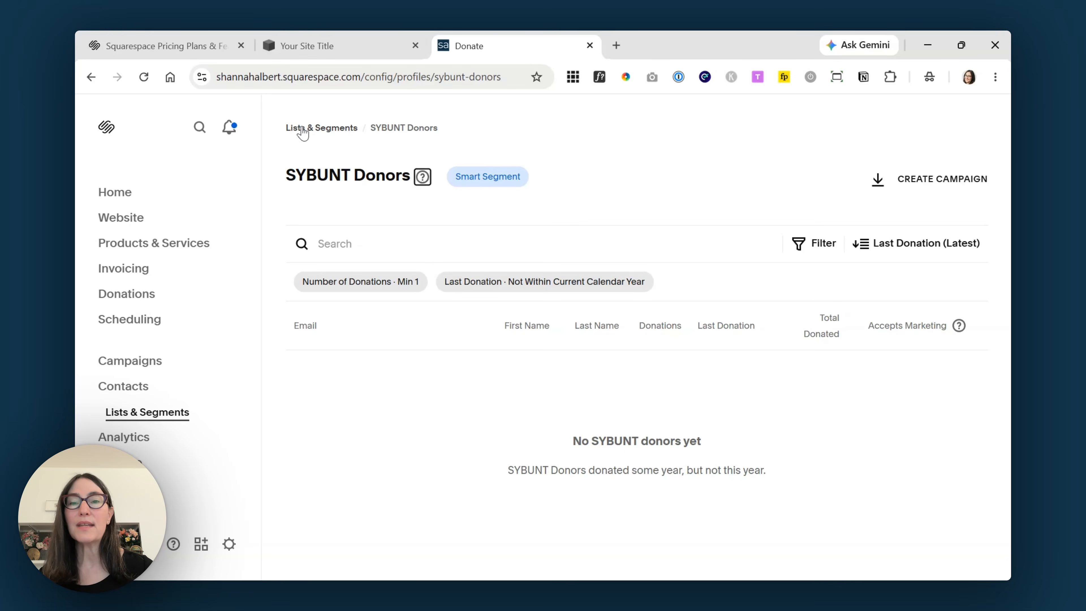
pyautogui.click(315, 129)
# - Expand Donors again and open the New Donors segment with its 2 contacts
pyautogui.click(307, 307)
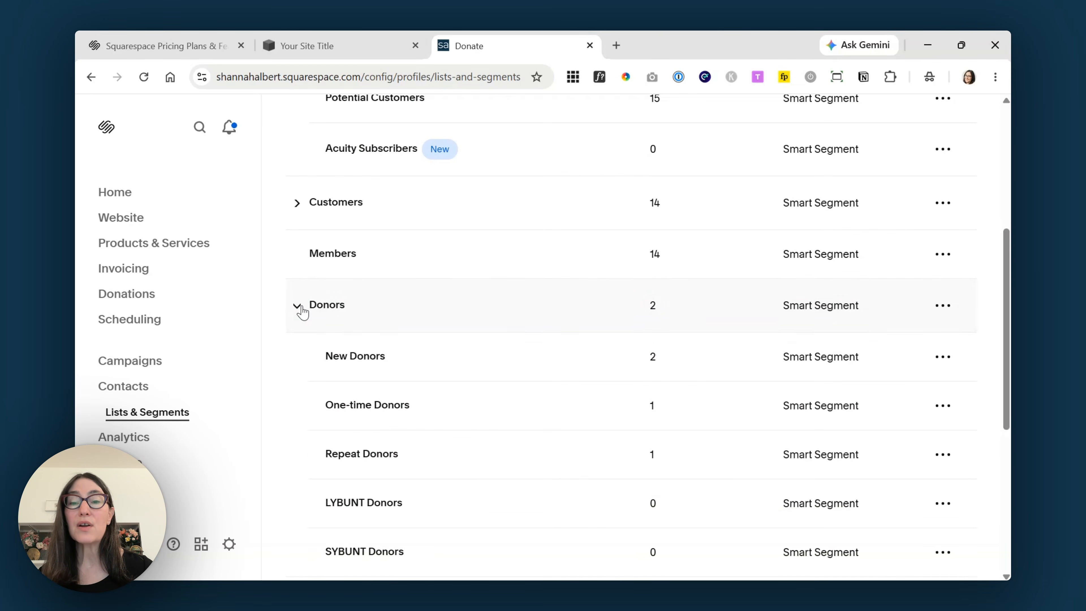
pyautogui.scroll(-2, 531, 301)
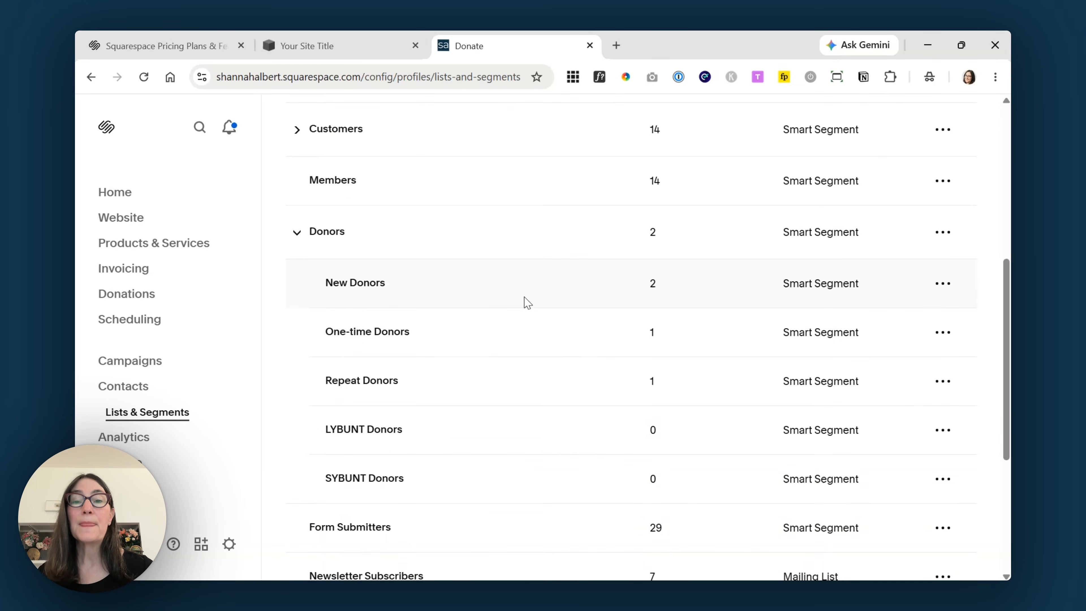
pyautogui.click(525, 301)
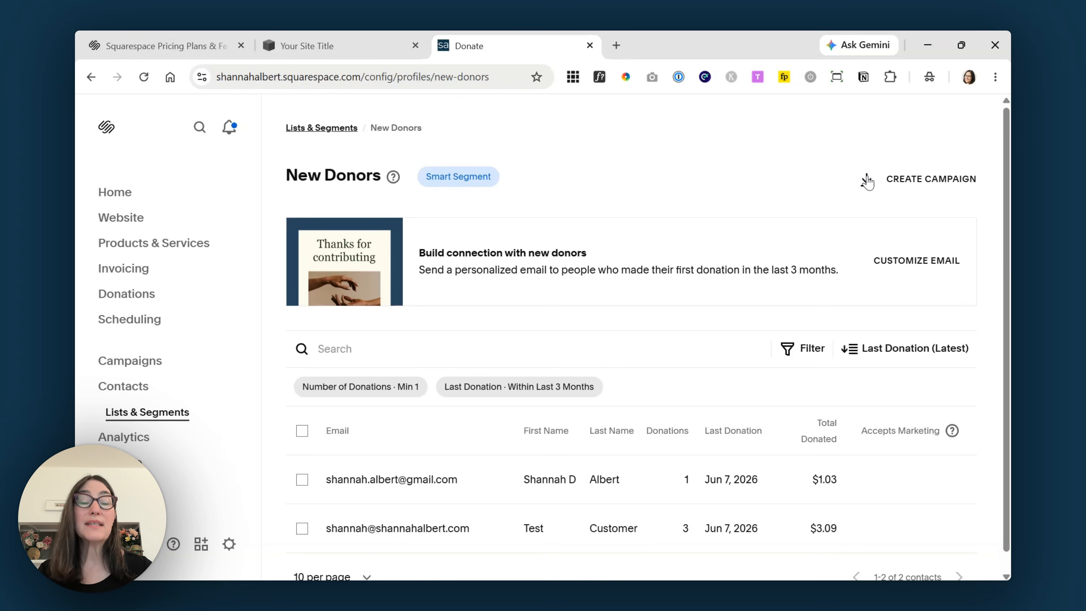
# - Filter New Donors to Total Donated minimum 1000, see no matches, and return to Lists & Segments
pyautogui.click(814, 350)
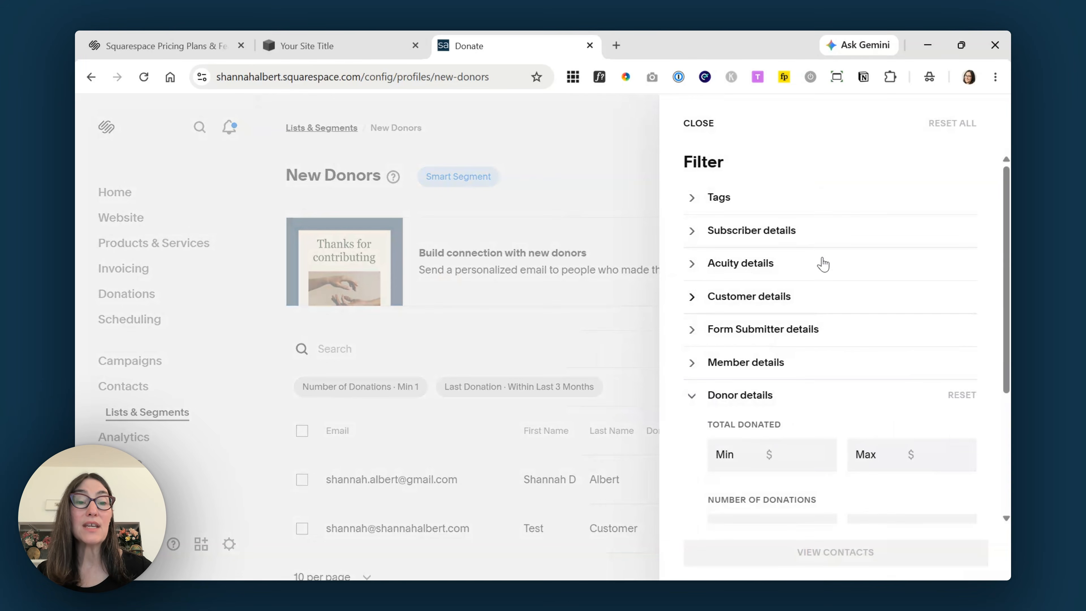
pyautogui.scroll(-3, 683, 330)
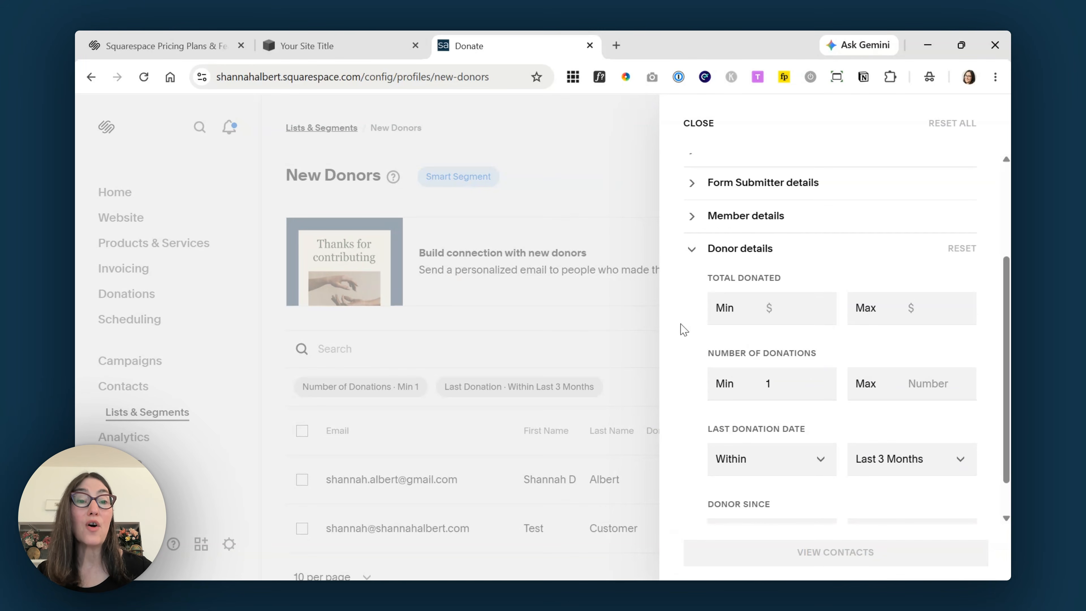
pyautogui.click(744, 306)
pyautogui.write('1000')
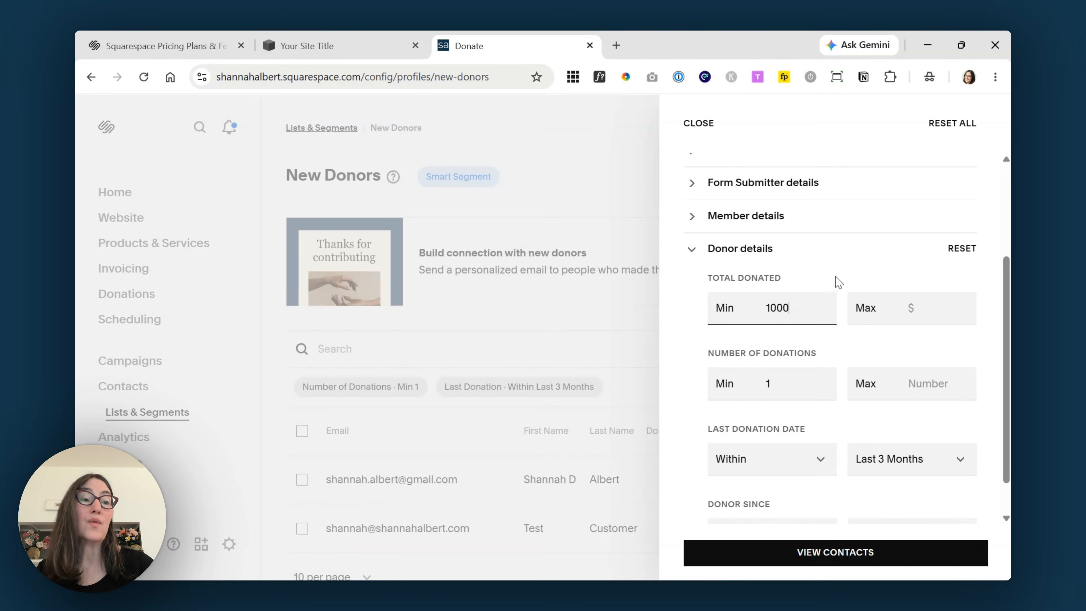
pyautogui.click(830, 555)
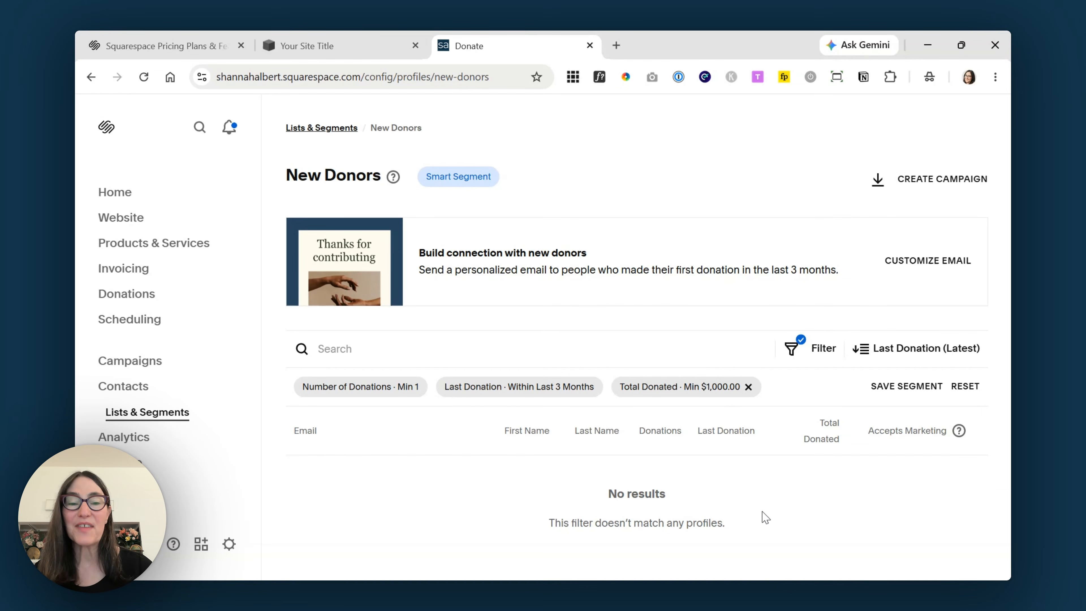
pyautogui.click(335, 129)
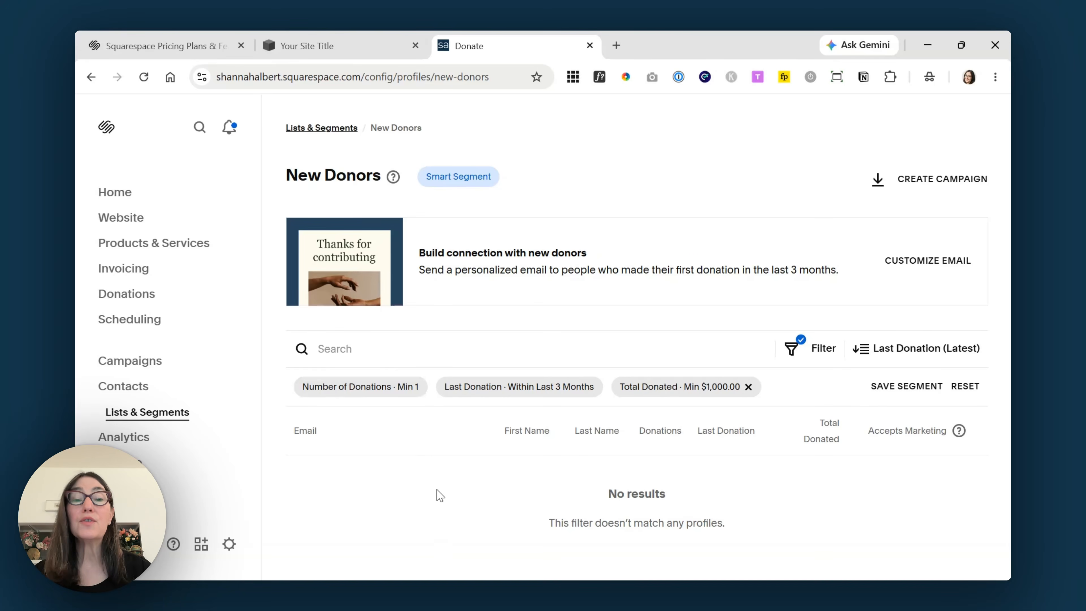